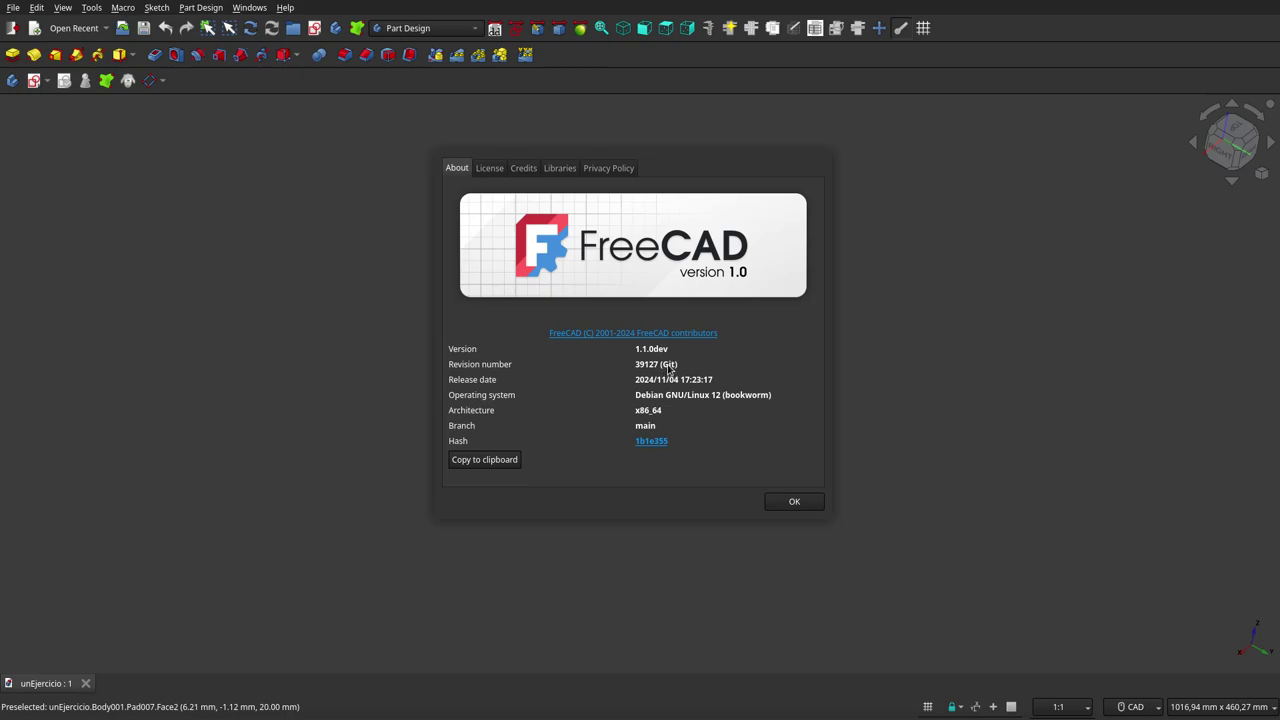
Dismiss the About FreeCAD box (version 1.1.0dev) to reveal the multicoloured stepped block
{"action": "key", "text": "Escape"}
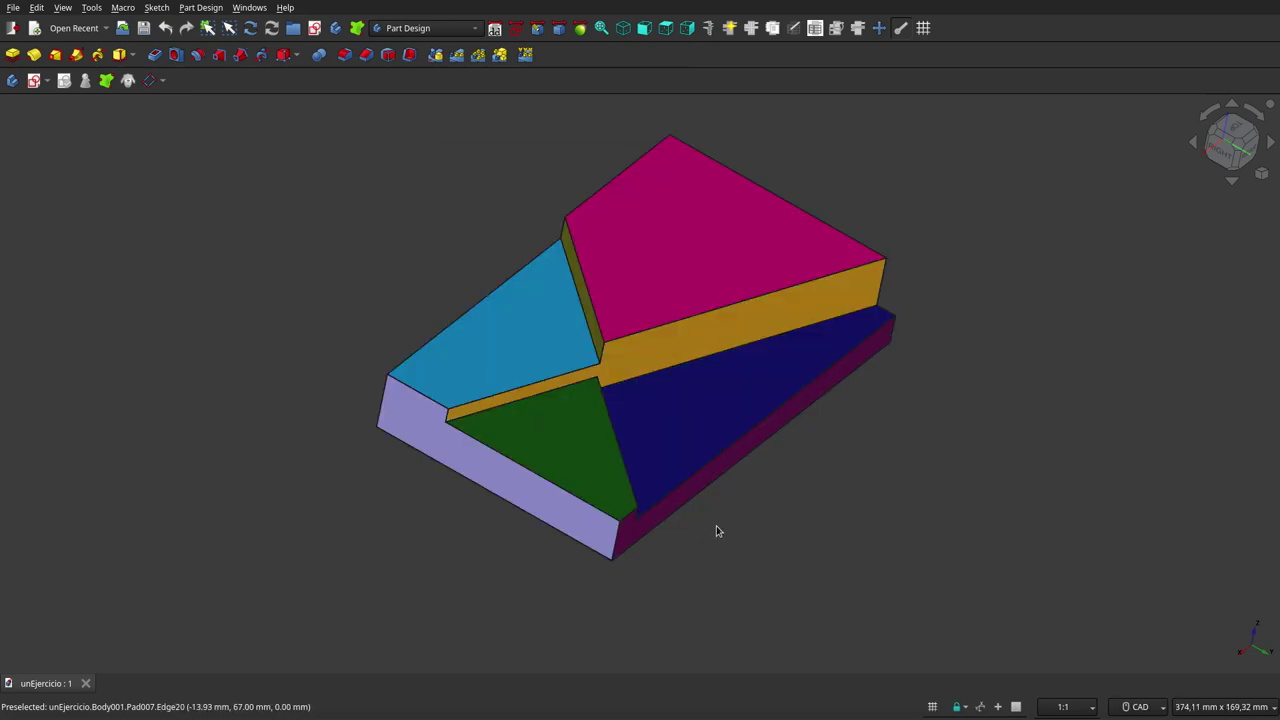
{"action": "mouse_move", "coordinate": [651, 503]}
{"action": "middle_mouse_down"}
{"action": "mouse_move", "coordinate": [678, 322]}
{"action": "mouse_move", "coordinate": [651, 403]}
{"action": "mouse_move", "coordinate": [600, 469]}
{"action": "middle_mouse_up"}
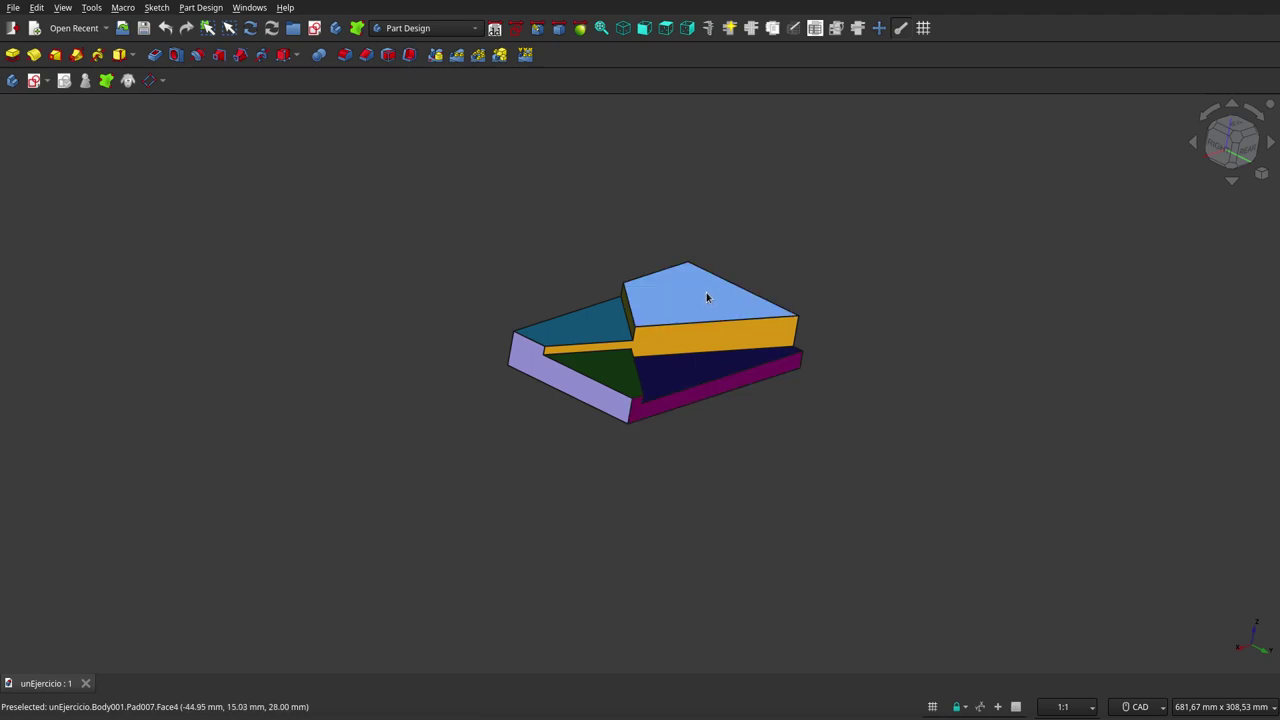
{"action": "middle_click_drag", "start_coordinate": [706, 297], "coordinate": [651, 349]}
{"action": "scroll", "coordinate": [666, 389], "scroll_direction": "up", "scroll_amount": 3}
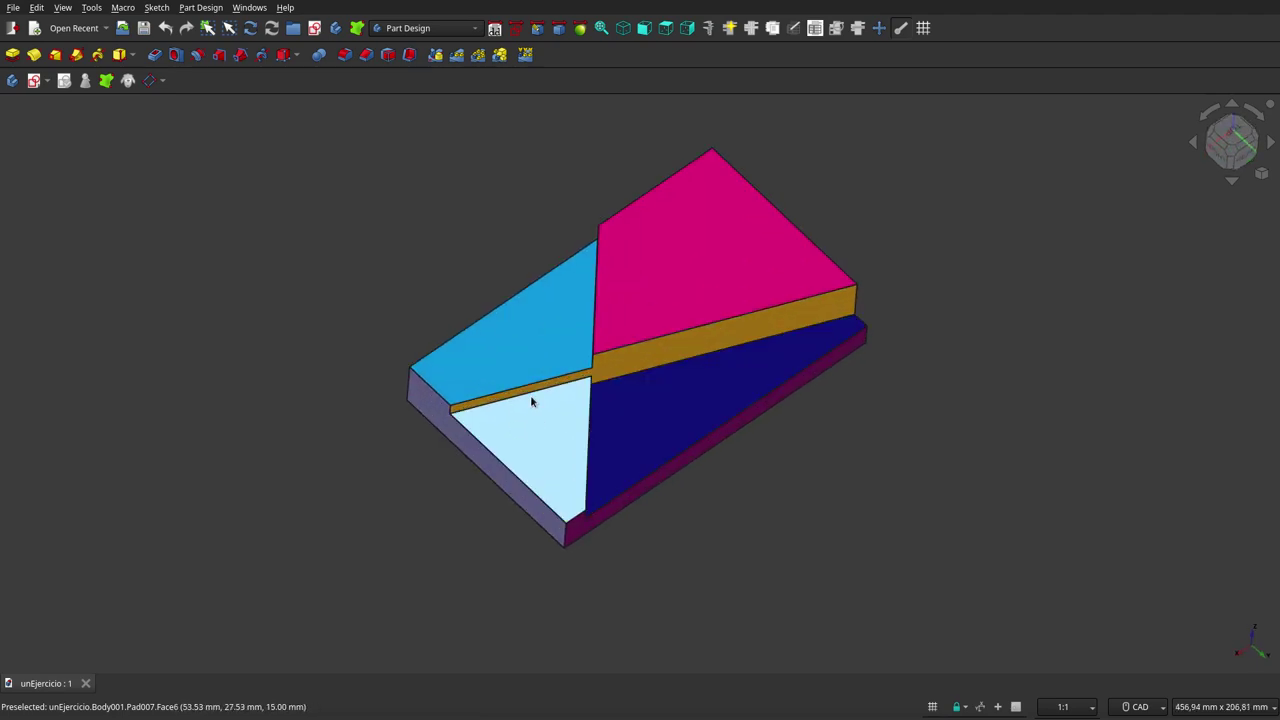
{"action": "mouse_move", "coordinate": [711, 346]}
{"action": "middle_mouse_down"}
{"action": "mouse_move", "coordinate": [686, 346]}
{"action": "mouse_move", "coordinate": [680, 322]}
{"action": "mouse_move", "coordinate": [717, 314]}
{"action": "mouse_move", "coordinate": [683, 343]}
{"action": "middle_mouse_up"}
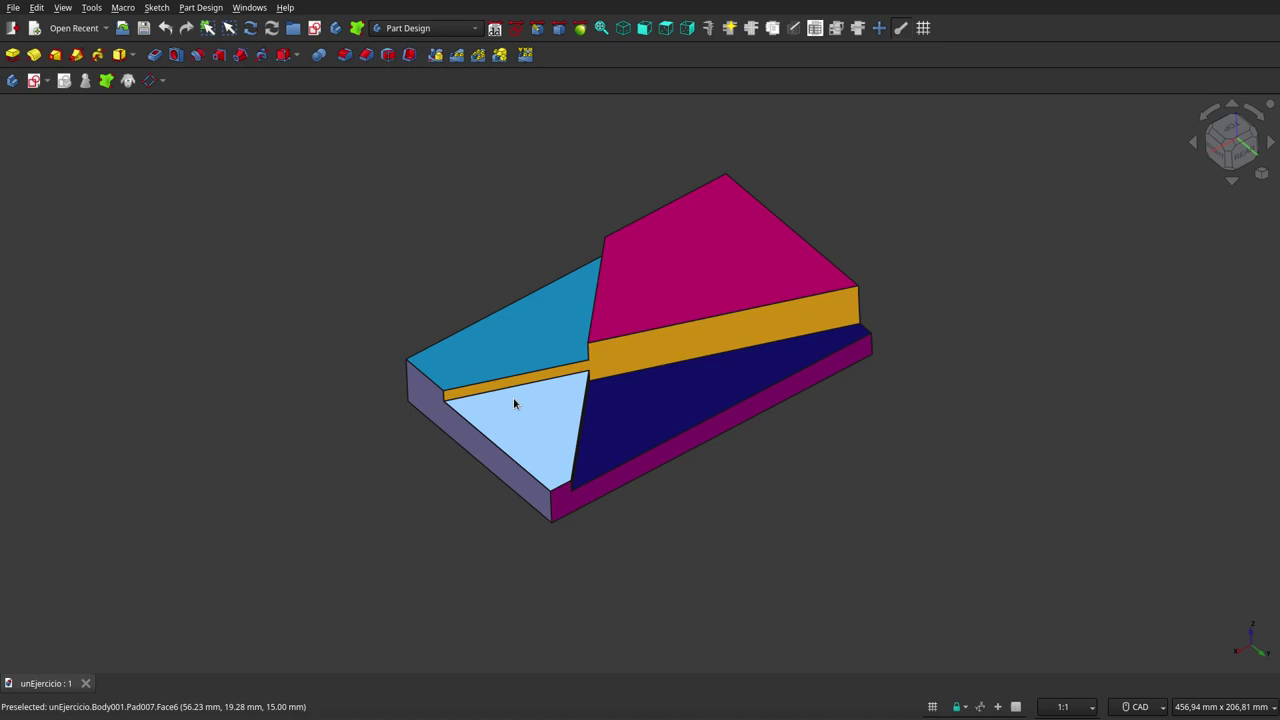
{"action": "mouse_move", "coordinate": [663, 449]}
{"action": "middle_mouse_down"}
{"action": "mouse_move", "coordinate": [923, 460]}
{"action": "mouse_move", "coordinate": [922, 478]}
{"action": "mouse_move", "coordinate": [1011, 474]}
{"action": "mouse_move", "coordinate": [731, 429]}
{"action": "mouse_move", "coordinate": [677, 357]}
{"action": "mouse_move", "coordinate": [677, 249]}
{"action": "mouse_move", "coordinate": [677, 429]}
{"action": "mouse_move", "coordinate": [749, 451]}
{"action": "middle_mouse_up"}
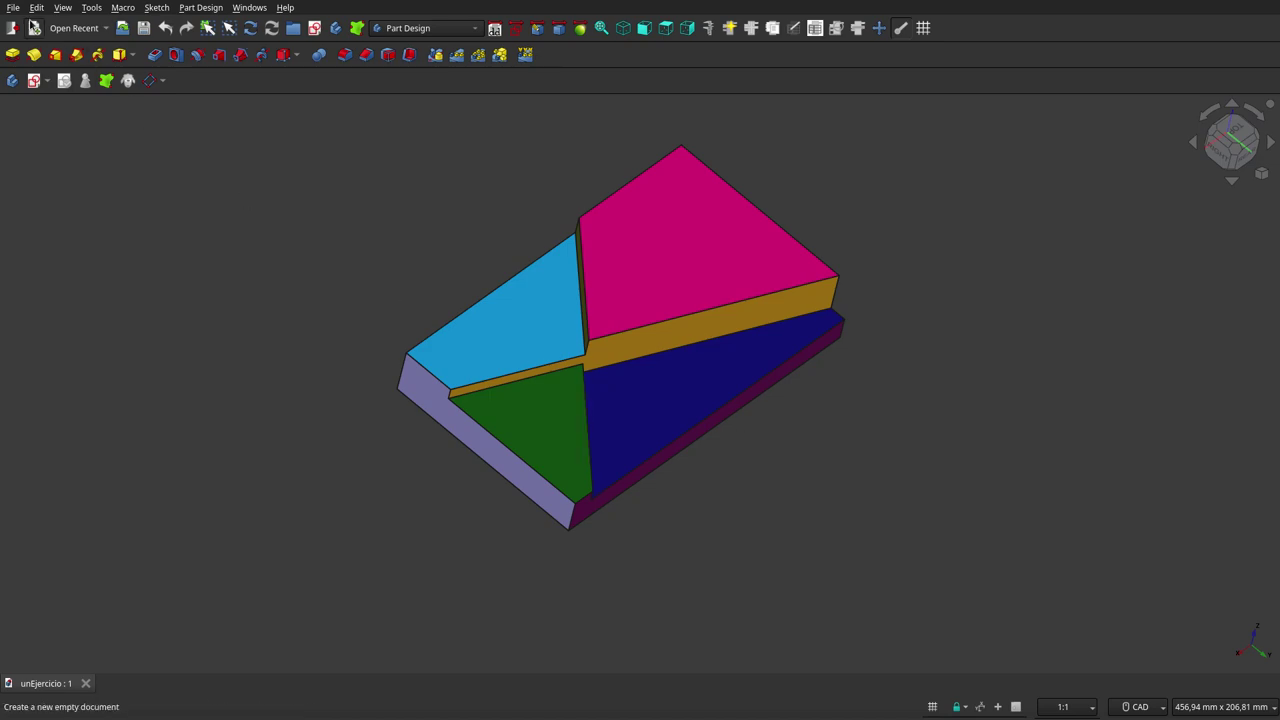
Create the Unnamed1 document and start a new sketch on the default top orientation
{"action": "left_click", "coordinate": [32, 24]}
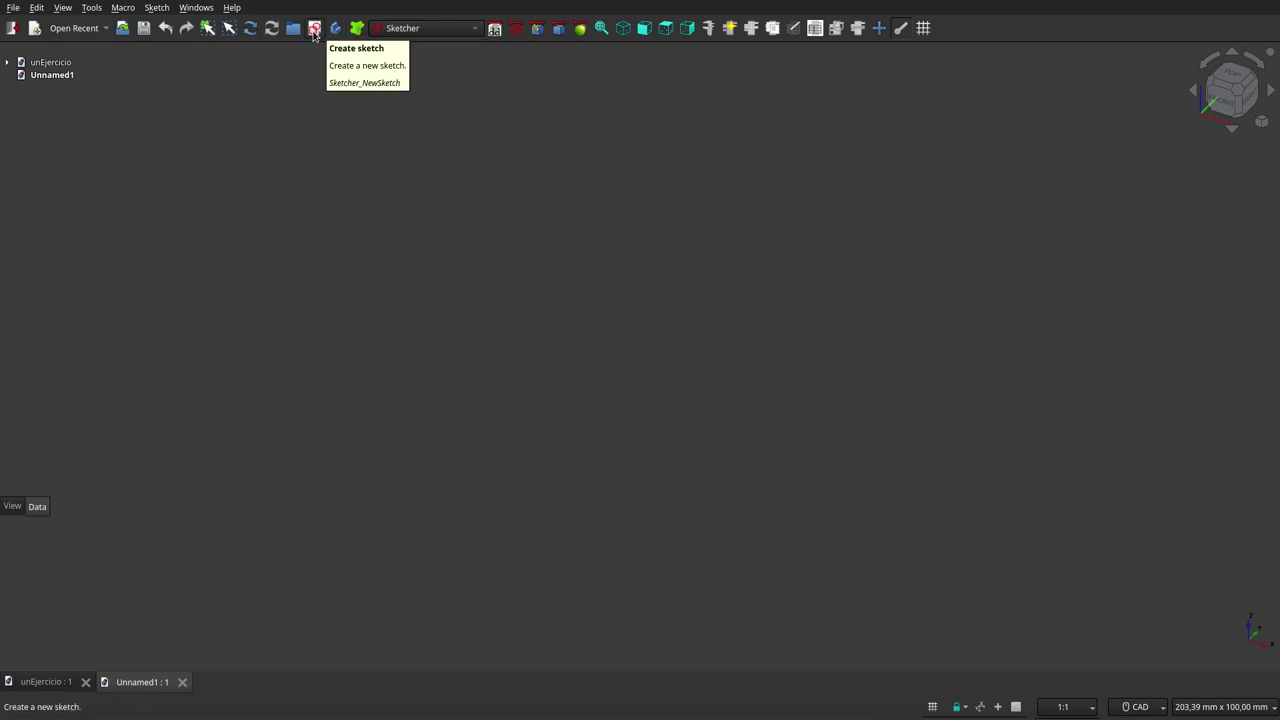
{"action": "left_click", "coordinate": [314, 33]}
{"action": "left_click", "coordinate": [660, 390]}
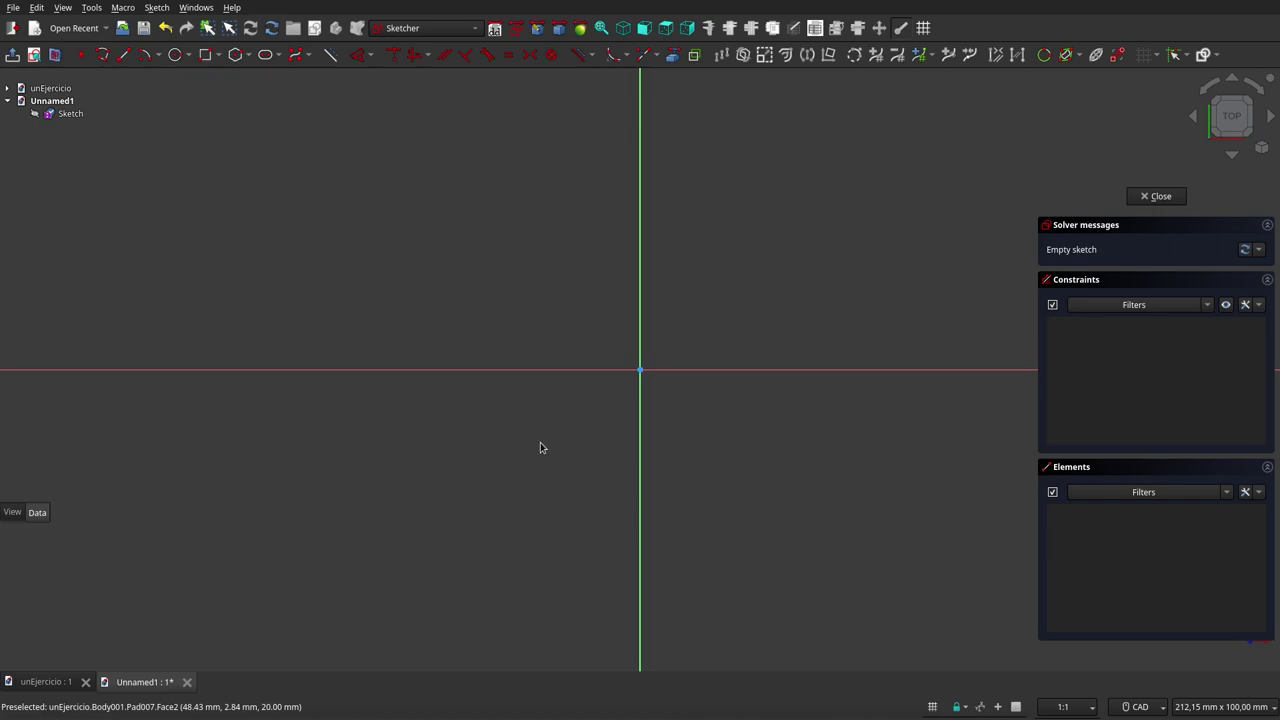
Draw a rectangle centred on the sketch origin
{"action": "left_click", "coordinate": [205, 55]}
{"action": "left_click", "coordinate": [447, 188]}
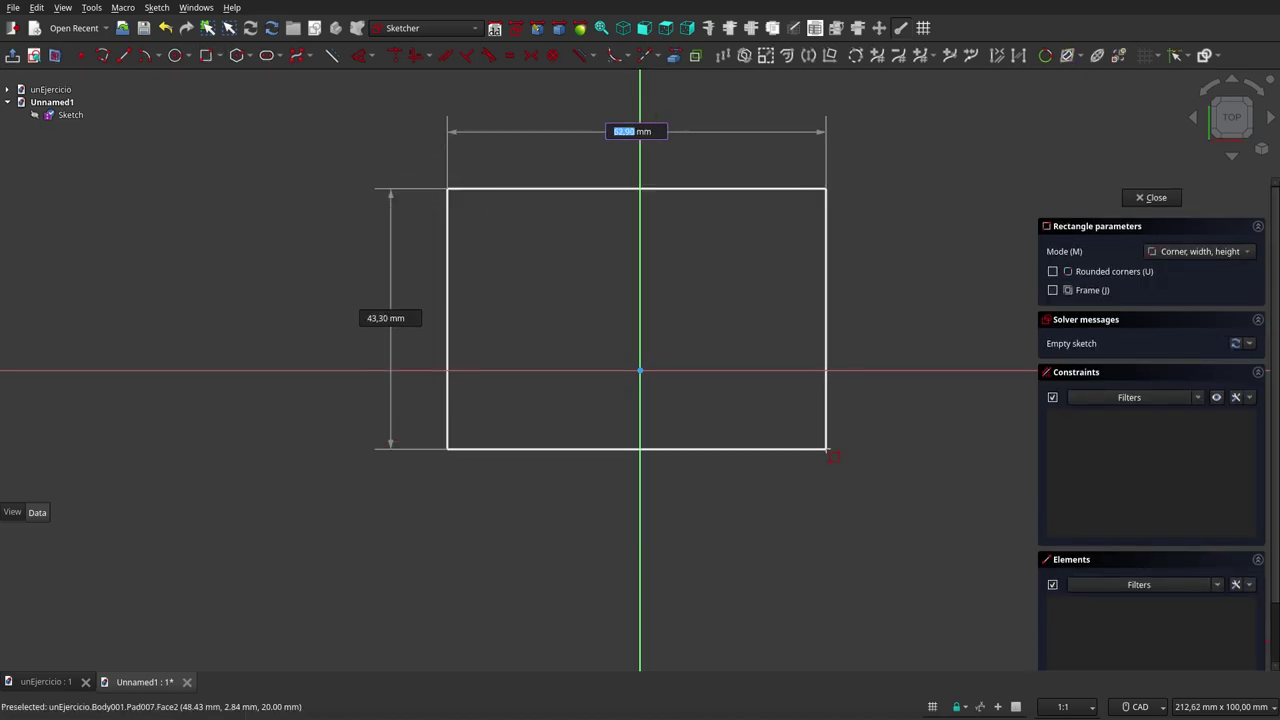
{"action": "left_click", "coordinate": [857, 454]}
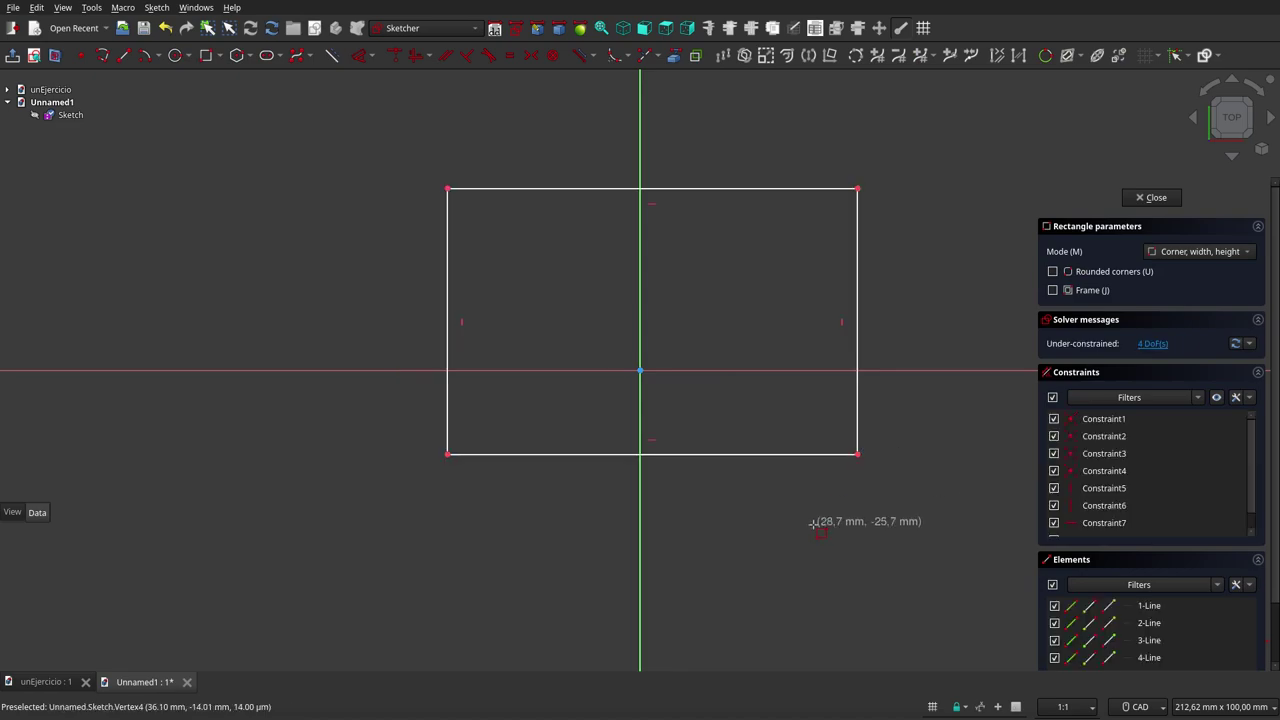
{"action": "right_click", "coordinate": [168, 119]}
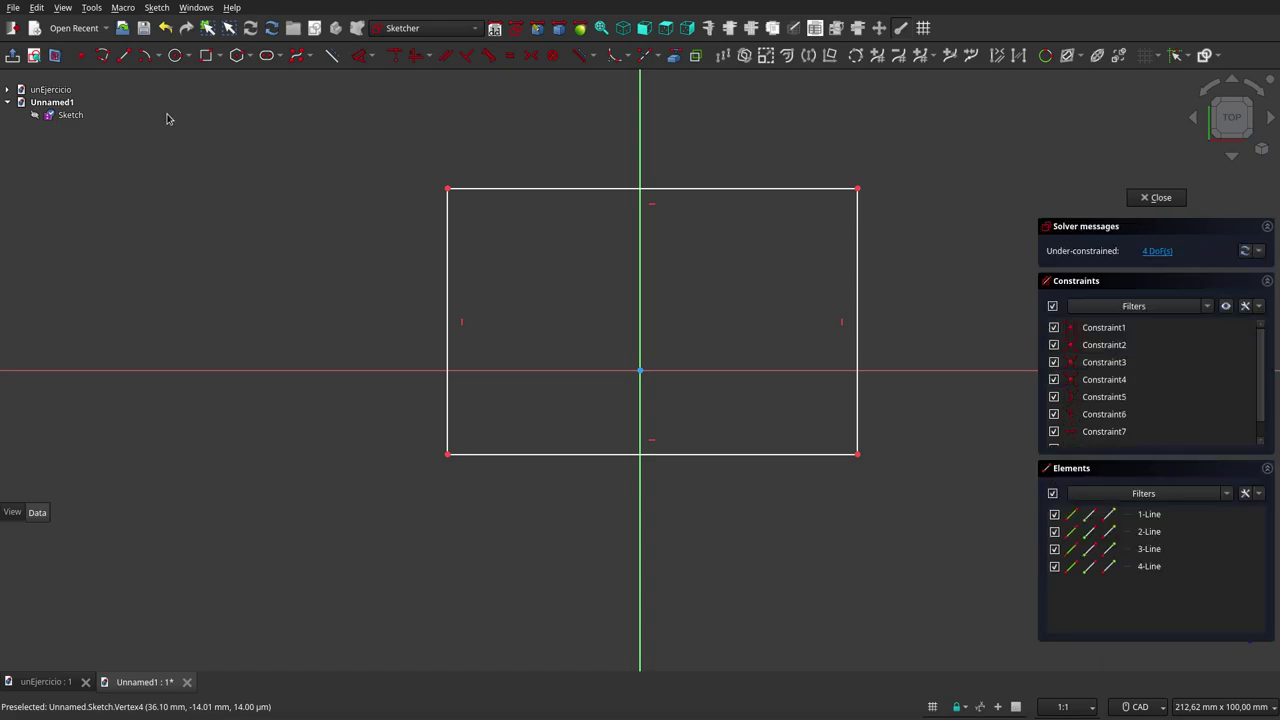
Draw two crossing two-segment polylines running between opposite corners inside the rectangle
{"action": "left_click", "coordinate": [103, 55]}
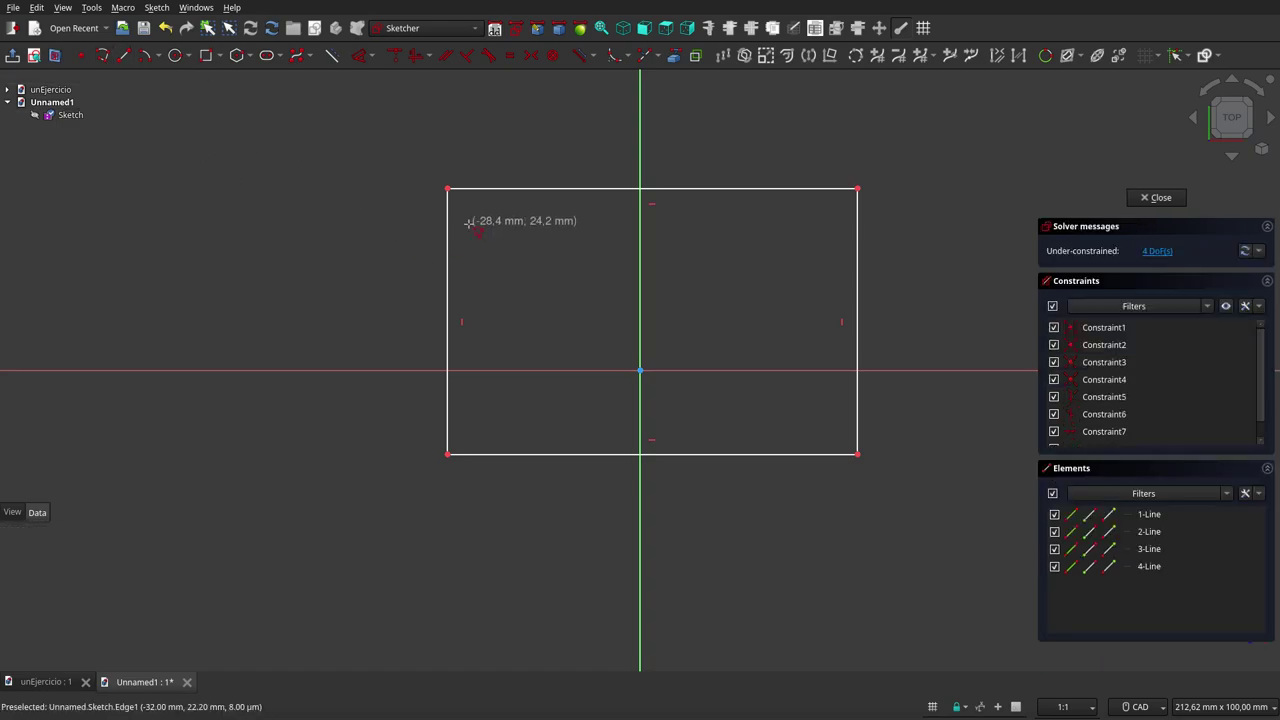
{"action": "left_click", "coordinate": [464, 225]}
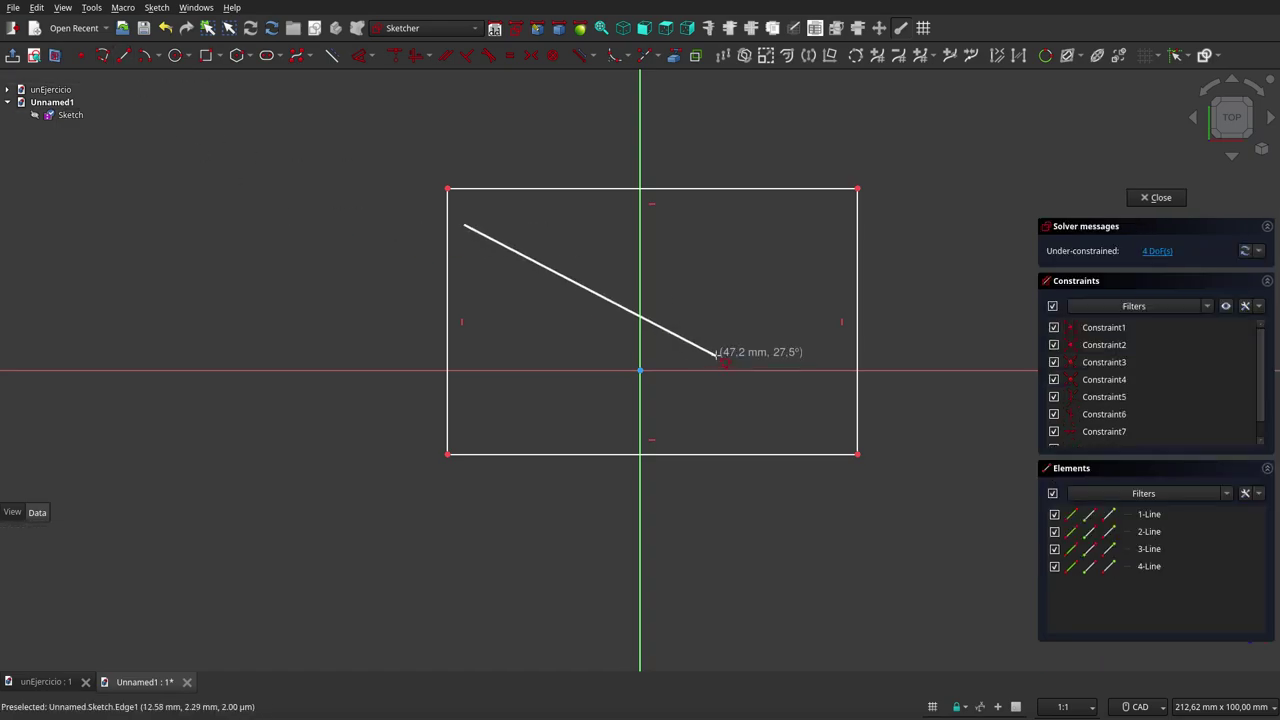
{"action": "left_click", "coordinate": [716, 354]}
{"action": "left_click", "coordinate": [838, 418]}
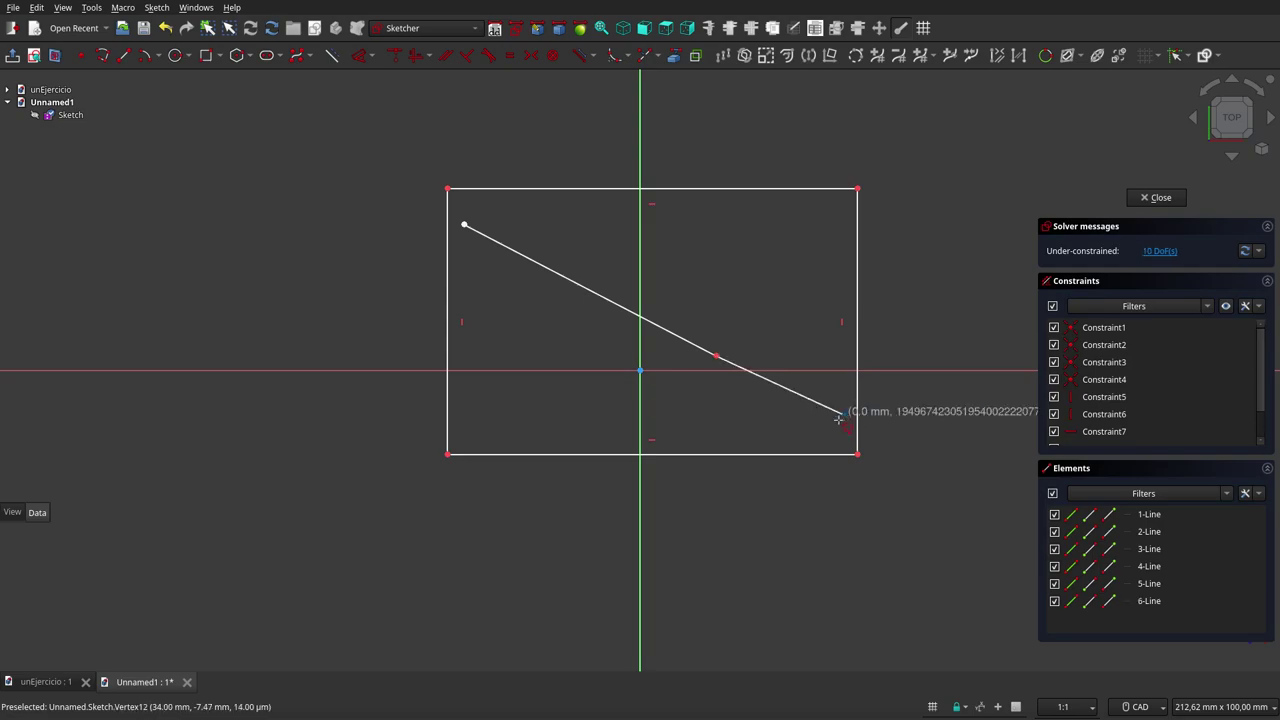
{"action": "key", "text": "Escape"}
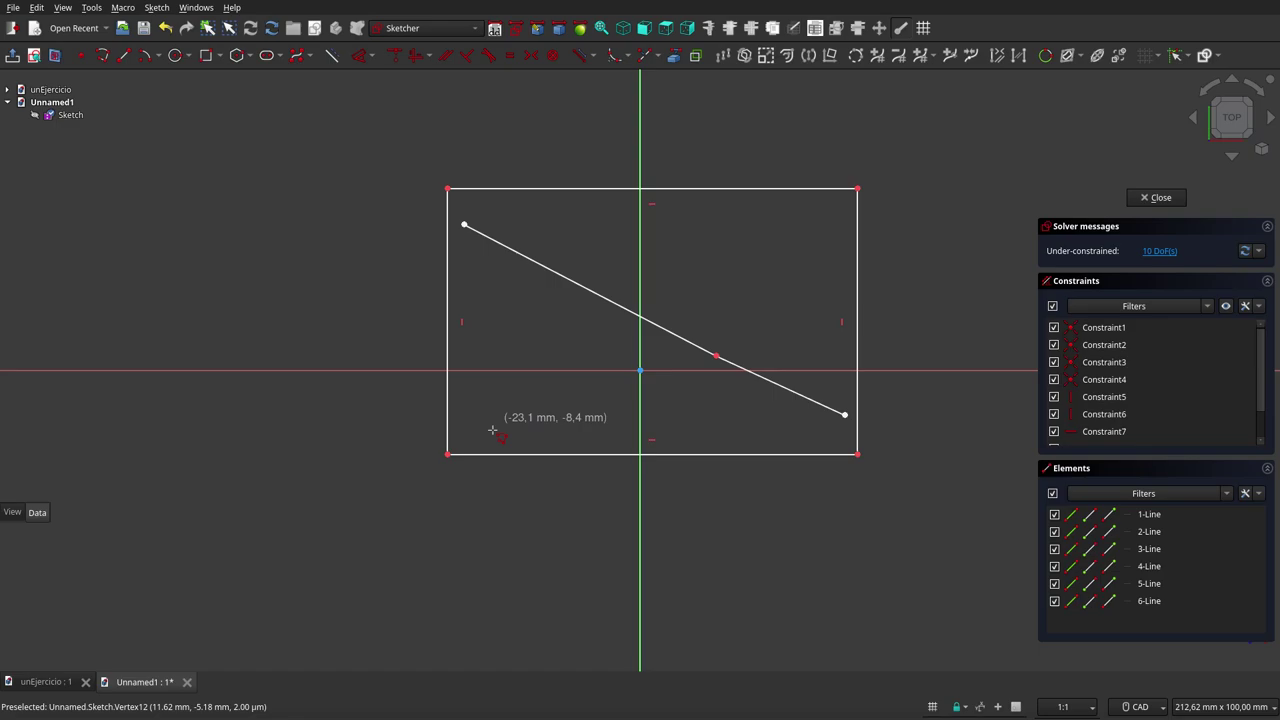
{"action": "left_click", "coordinate": [488, 440]}
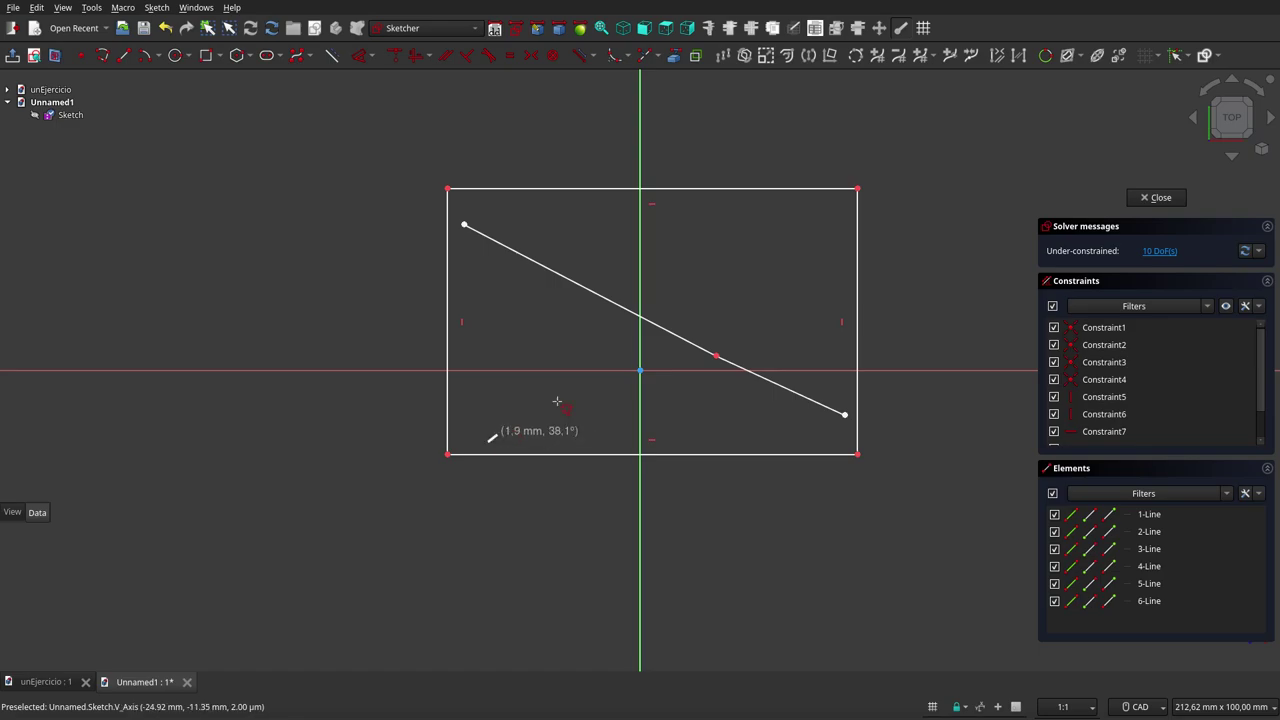
{"action": "left_click", "coordinate": [706, 314]}
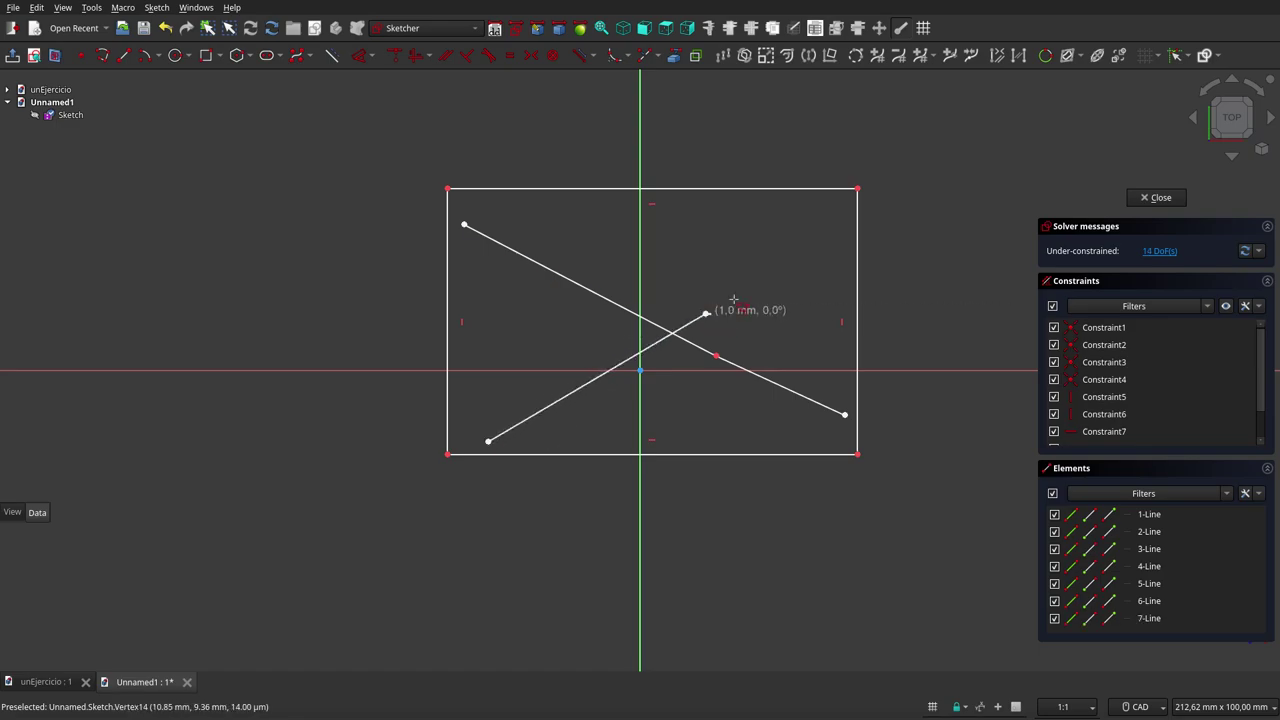
{"action": "left_click", "coordinate": [827, 206]}
{"action": "key", "text": "Escape"}
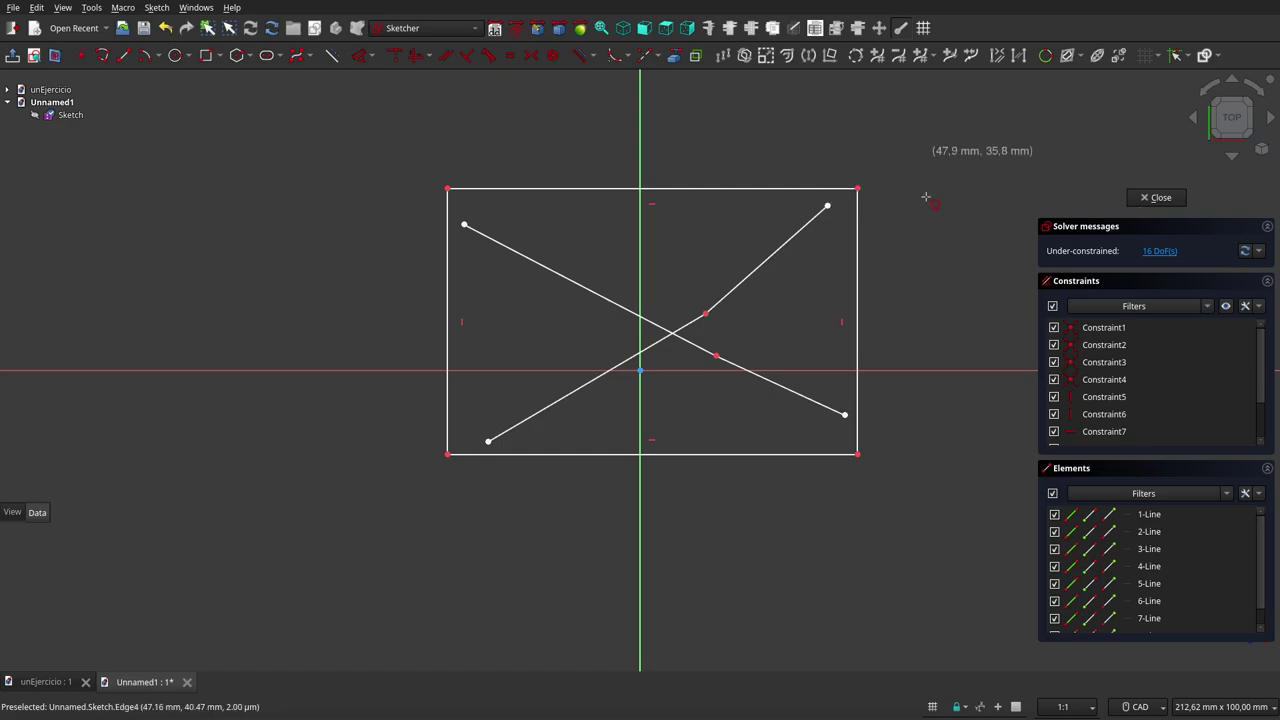
{"action": "key", "text": "Escape"}
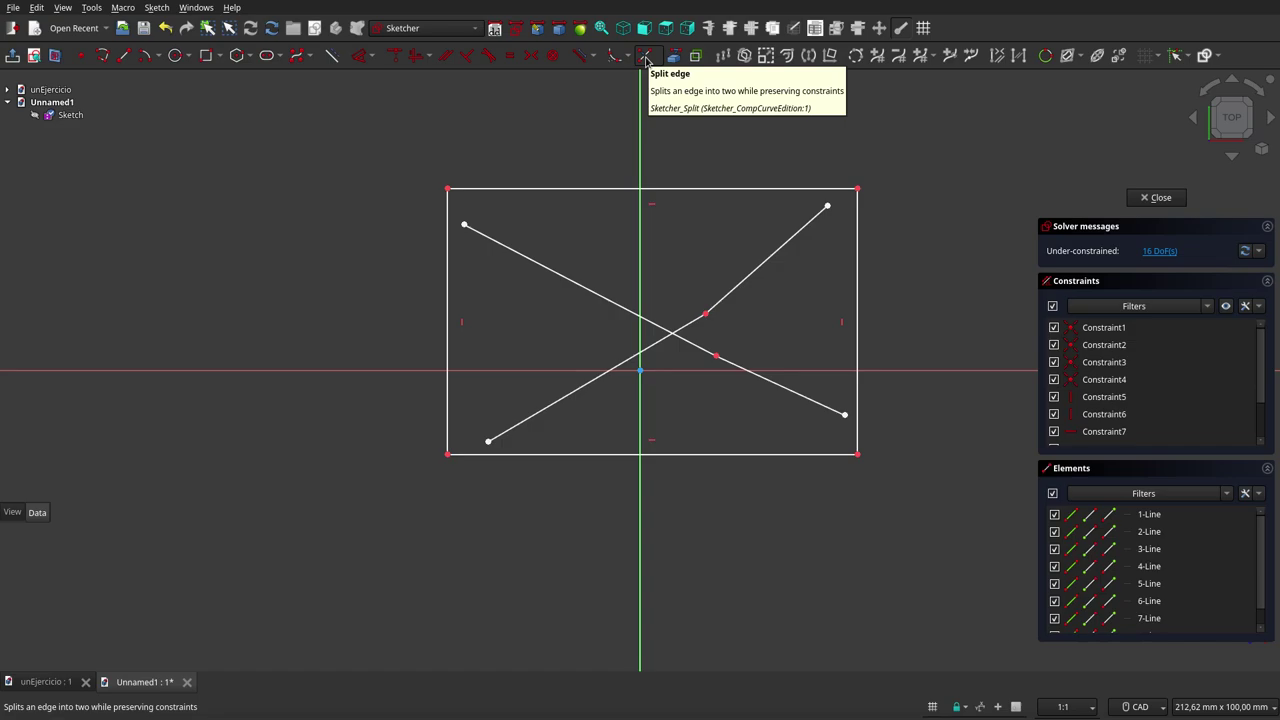
Split the left, top, right and bottom rectangle edges near the polyline ends, selecting the upper-left points
{"action": "left_click", "coordinate": [646, 58]}
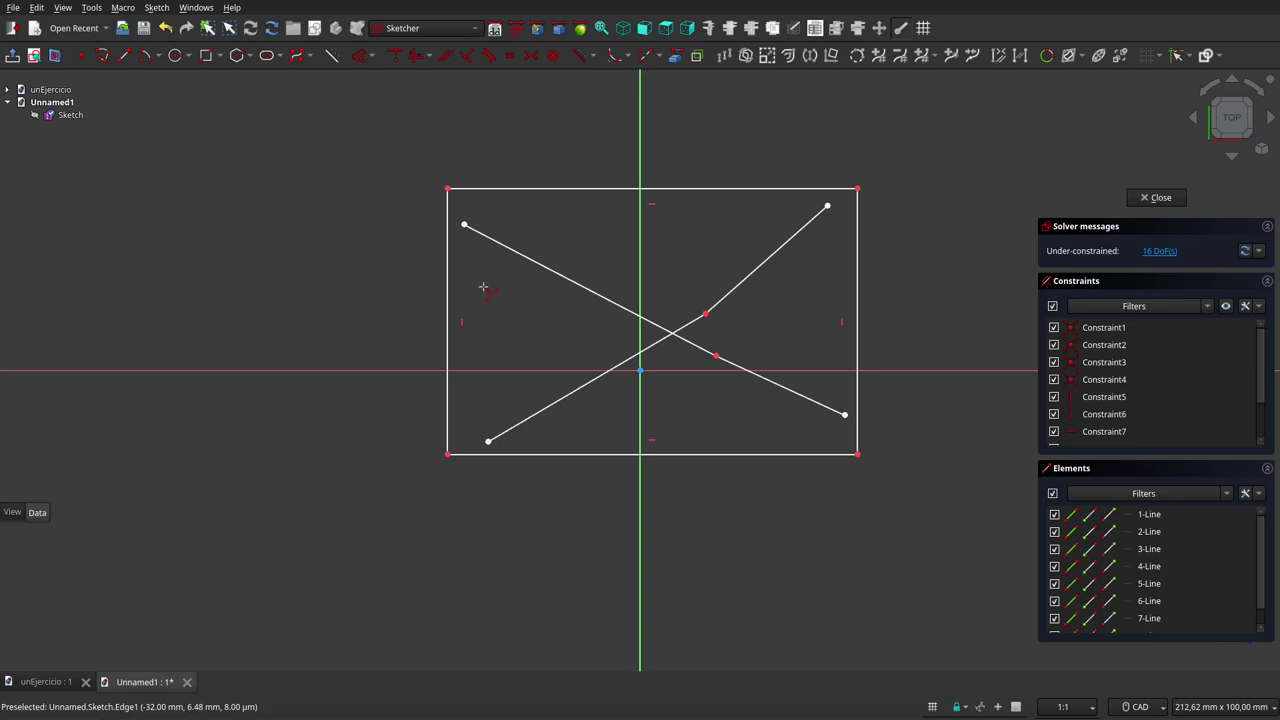
{"action": "left_click", "coordinate": [447, 230]}
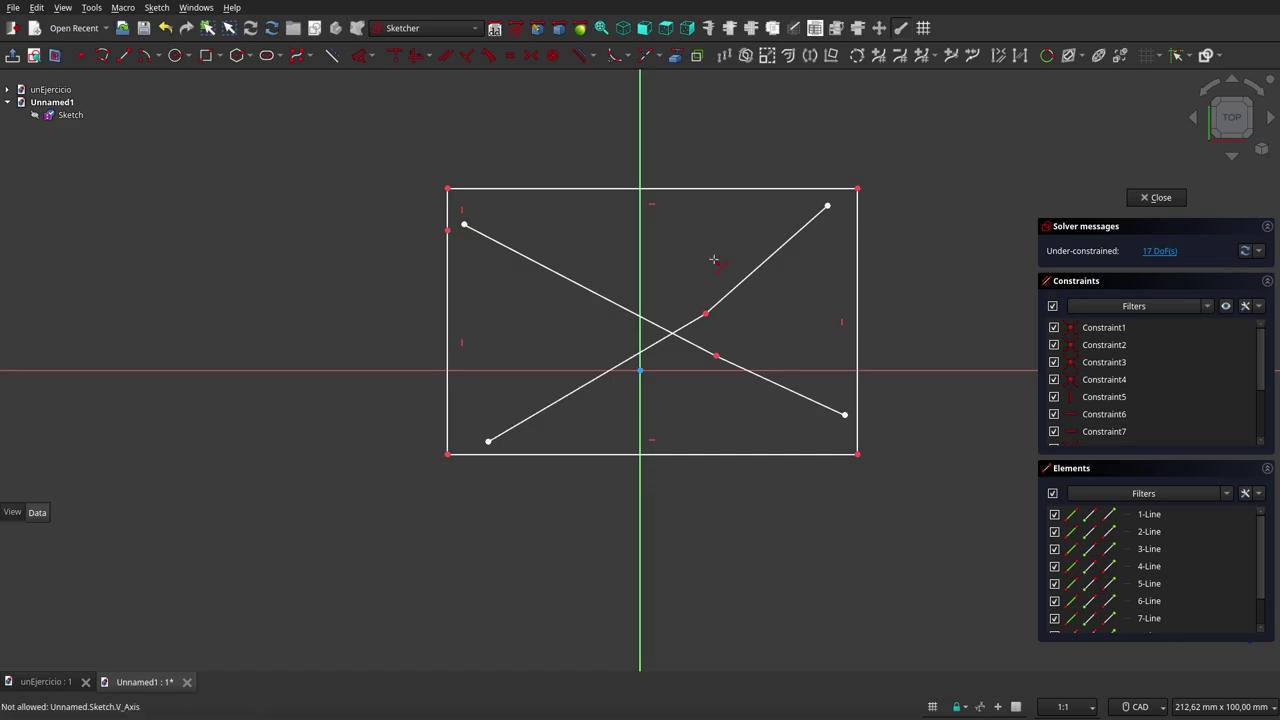
{"action": "left_click", "coordinate": [816, 188]}
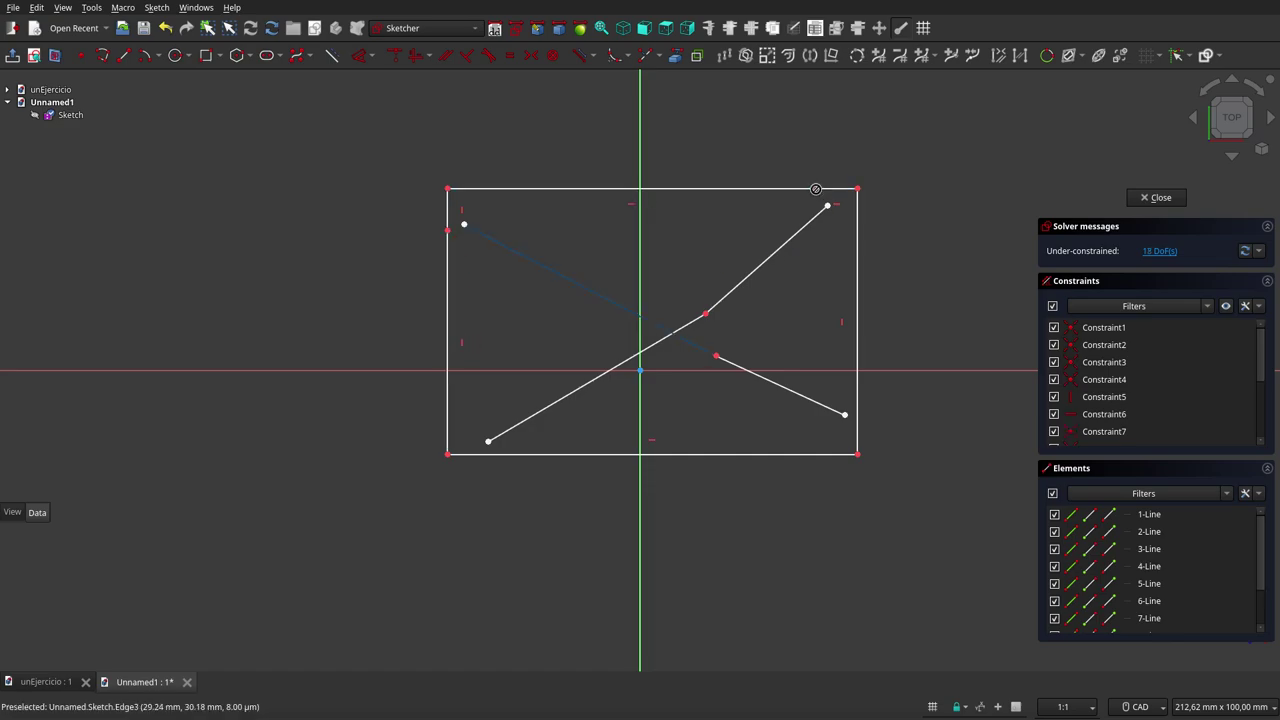
{"action": "left_click", "coordinate": [857, 410]}
{"action": "left_click", "coordinate": [492, 454]}
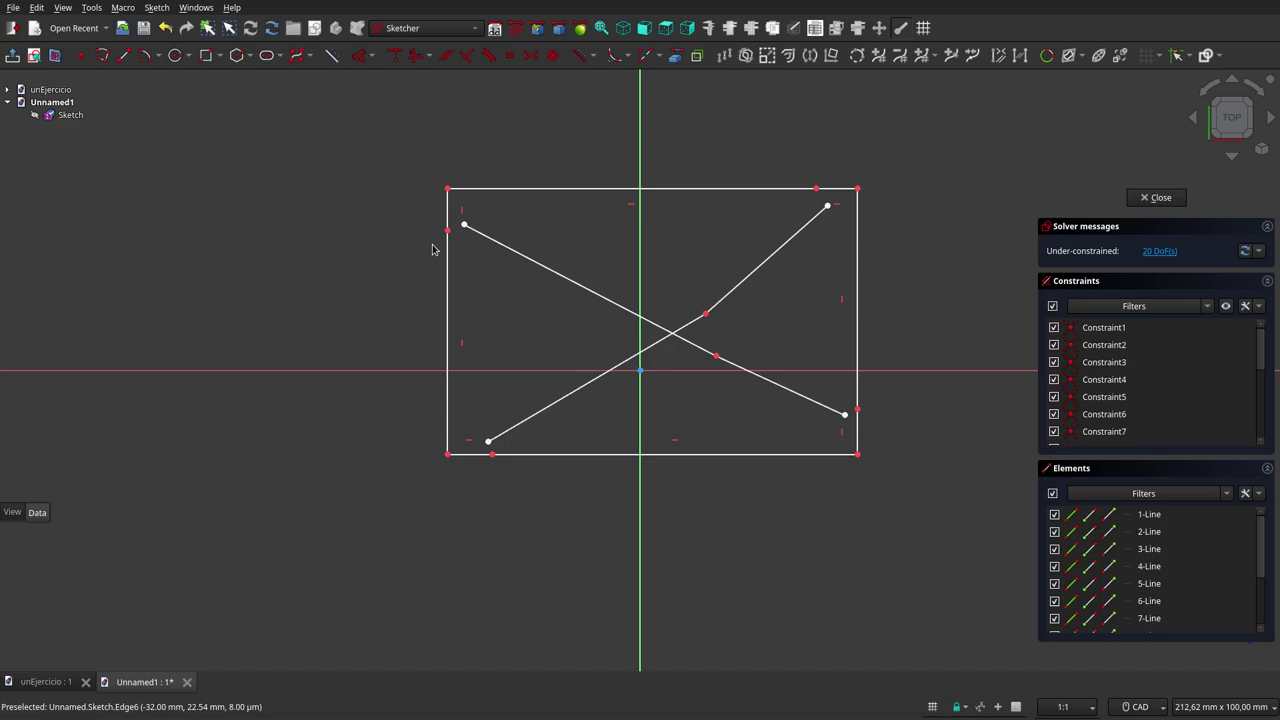
{"action": "left_click_drag", "start_coordinate": [432, 246], "coordinate": [484, 221]}
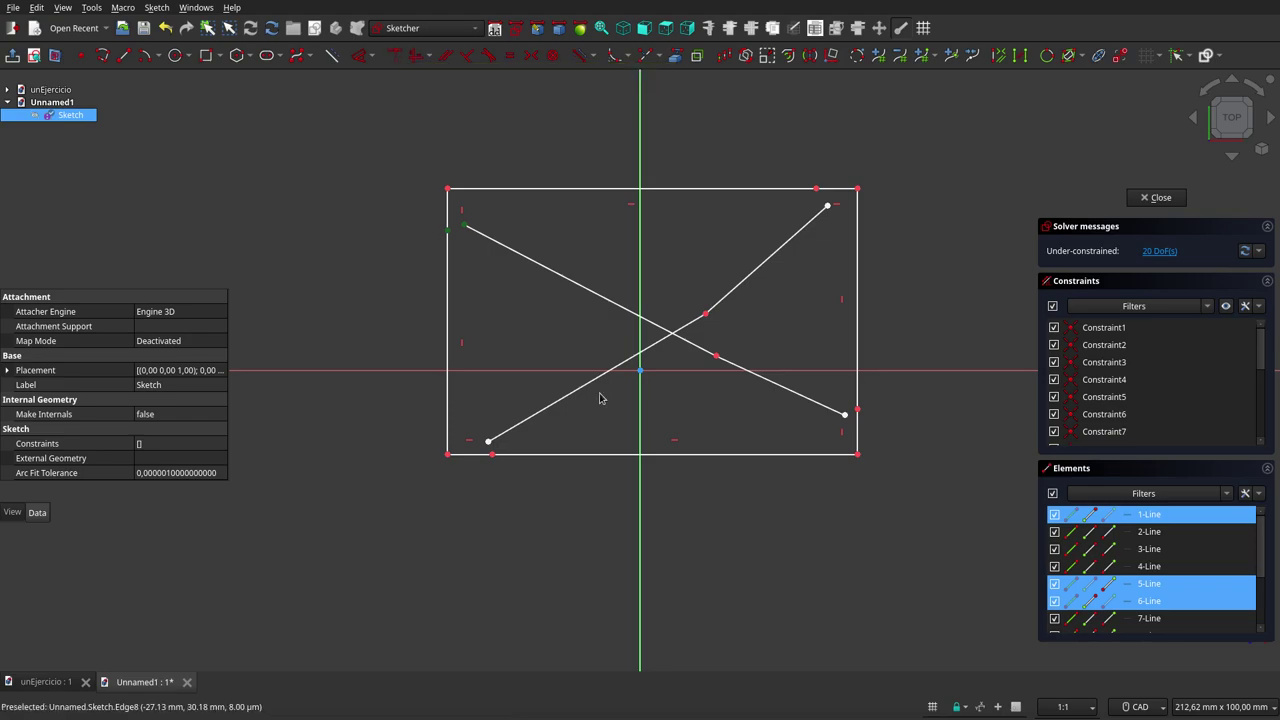
Make the four line ends coincident with the split points and merge both diagonal midpoints
{"action": "key", "text": "c"}
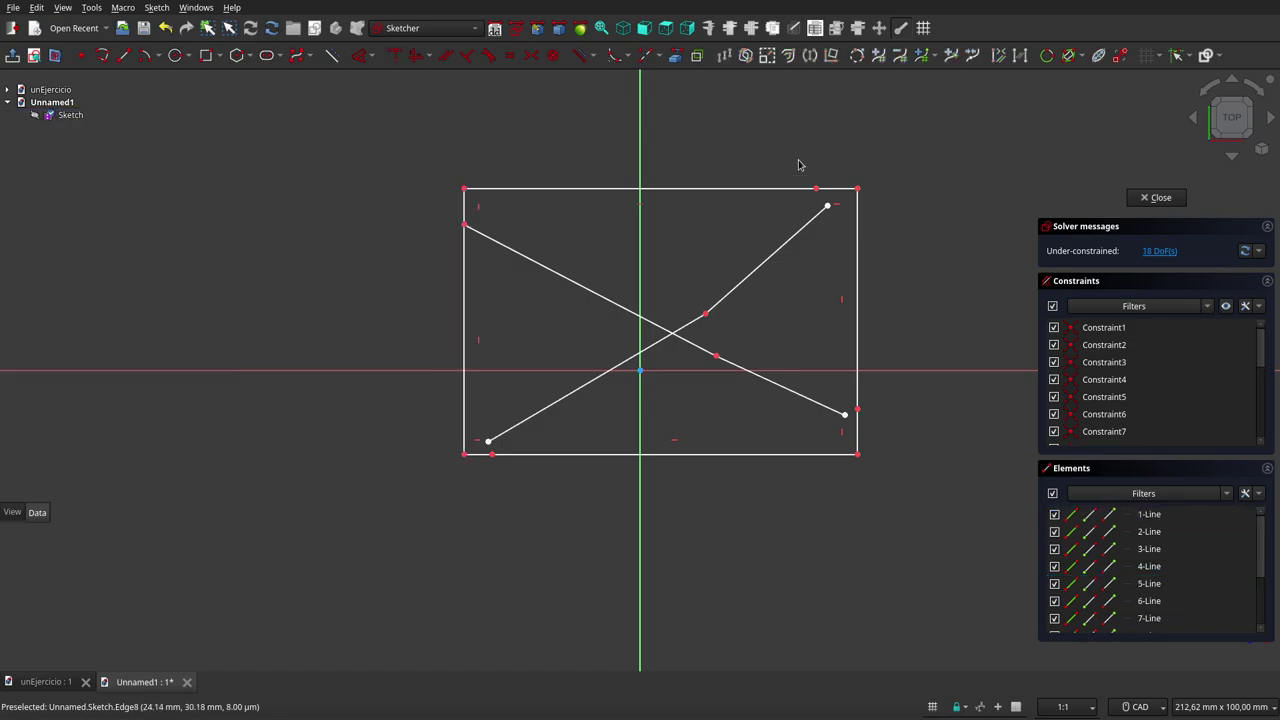
{"action": "left_click_drag", "start_coordinate": [802, 160], "coordinate": [836, 231]}
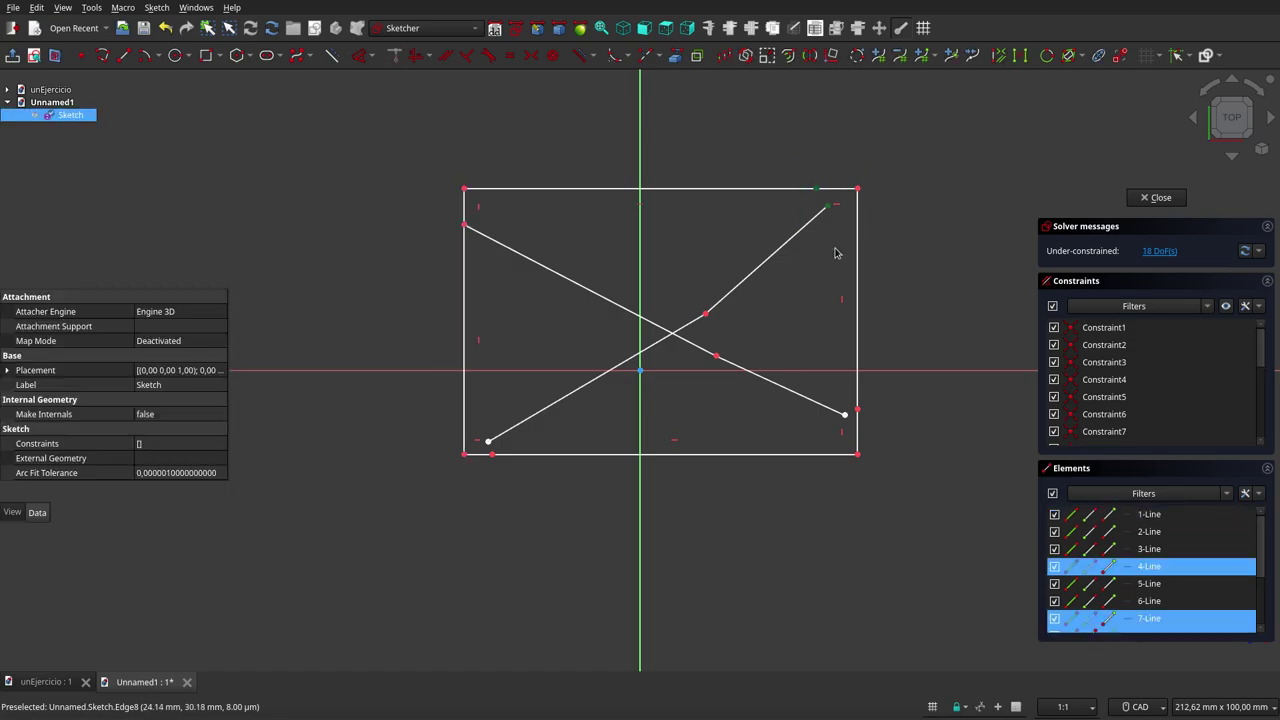
{"action": "key", "text": "c"}
{"action": "left_click_drag", "start_coordinate": [826, 432], "coordinate": [880, 393]}
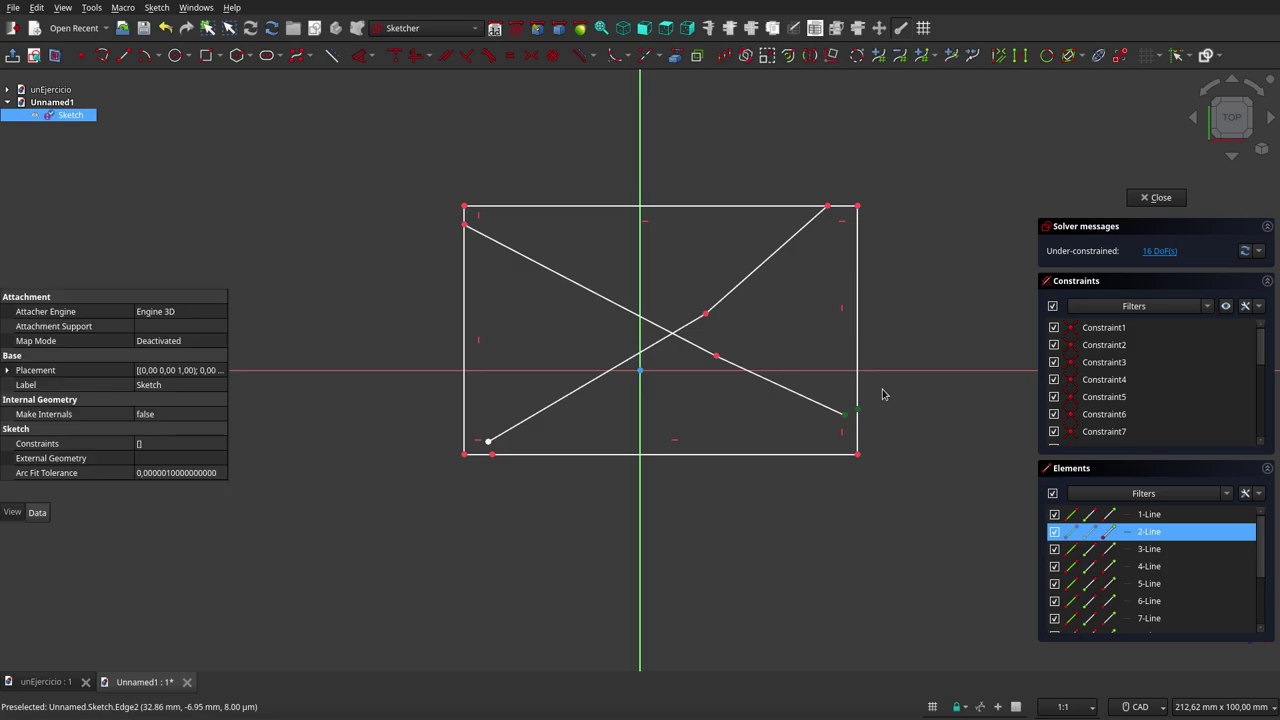
{"action": "key", "text": "c"}
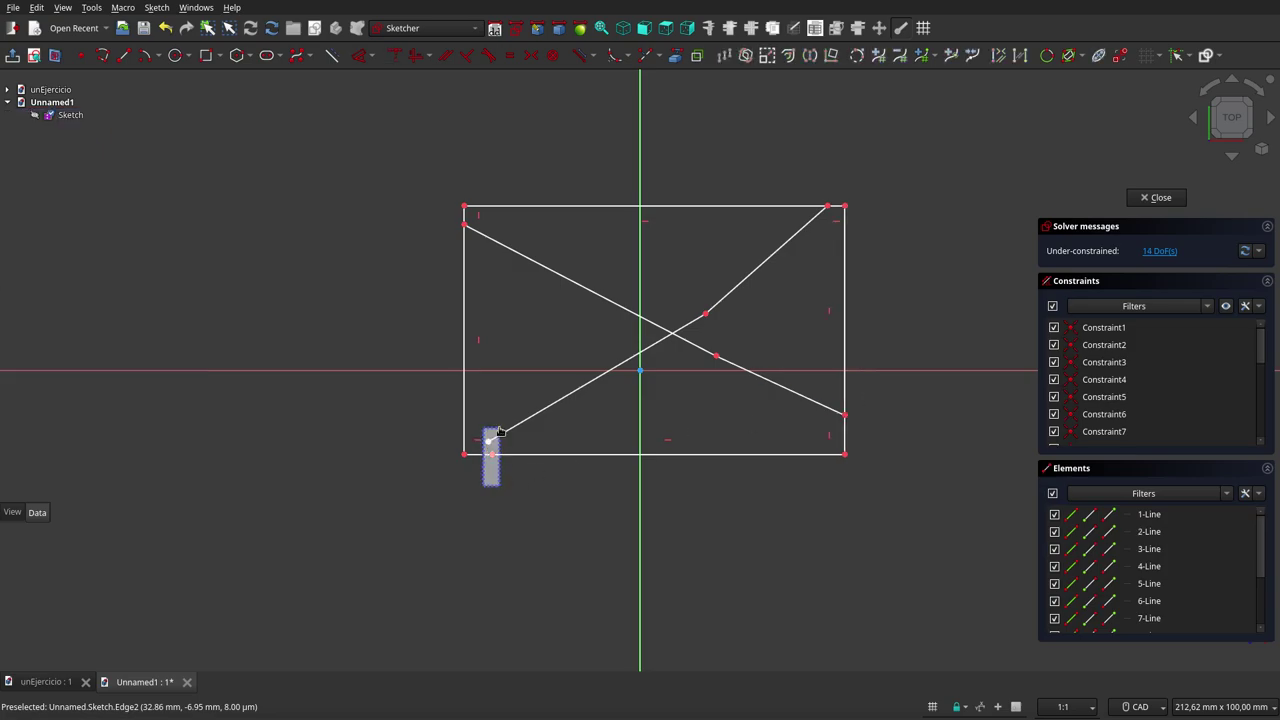
{"action": "left_click_drag", "start_coordinate": [476, 488], "coordinate": [508, 428]}
{"action": "key", "text": "c"}
{"action": "left_click_drag", "start_coordinate": [693, 297], "coordinate": [724, 372]}
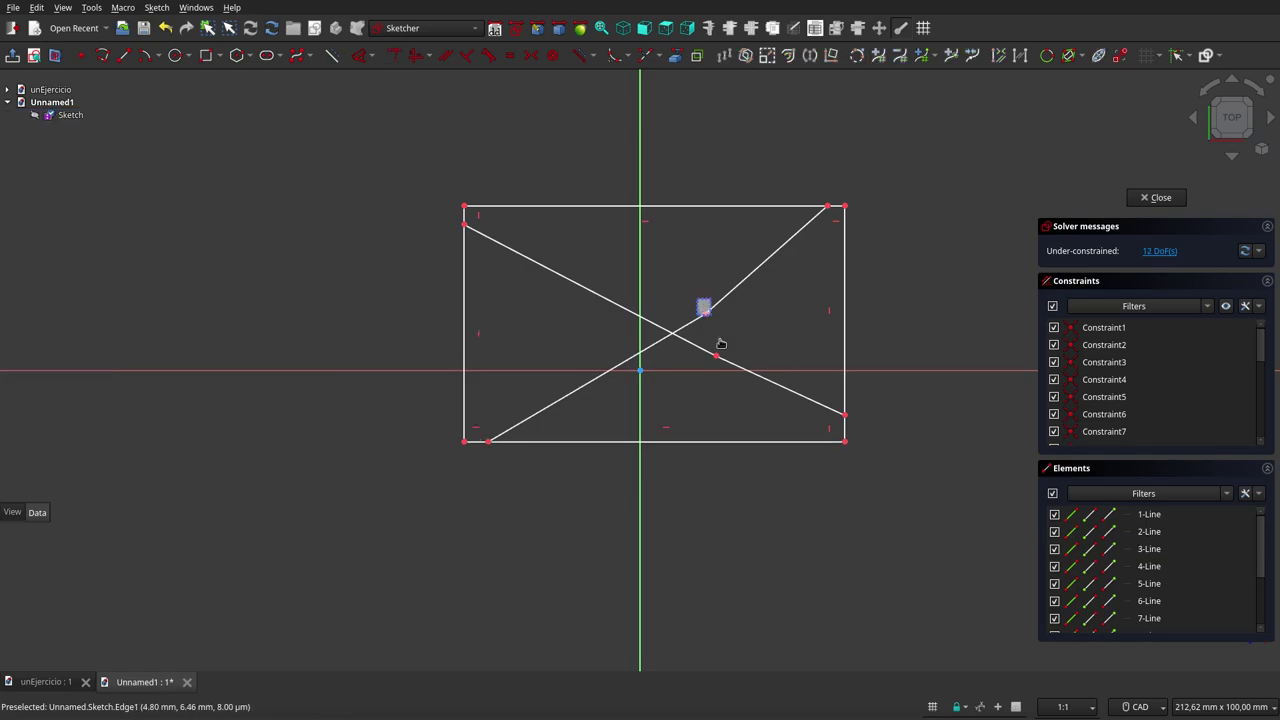
{"action": "key", "text": "c"}
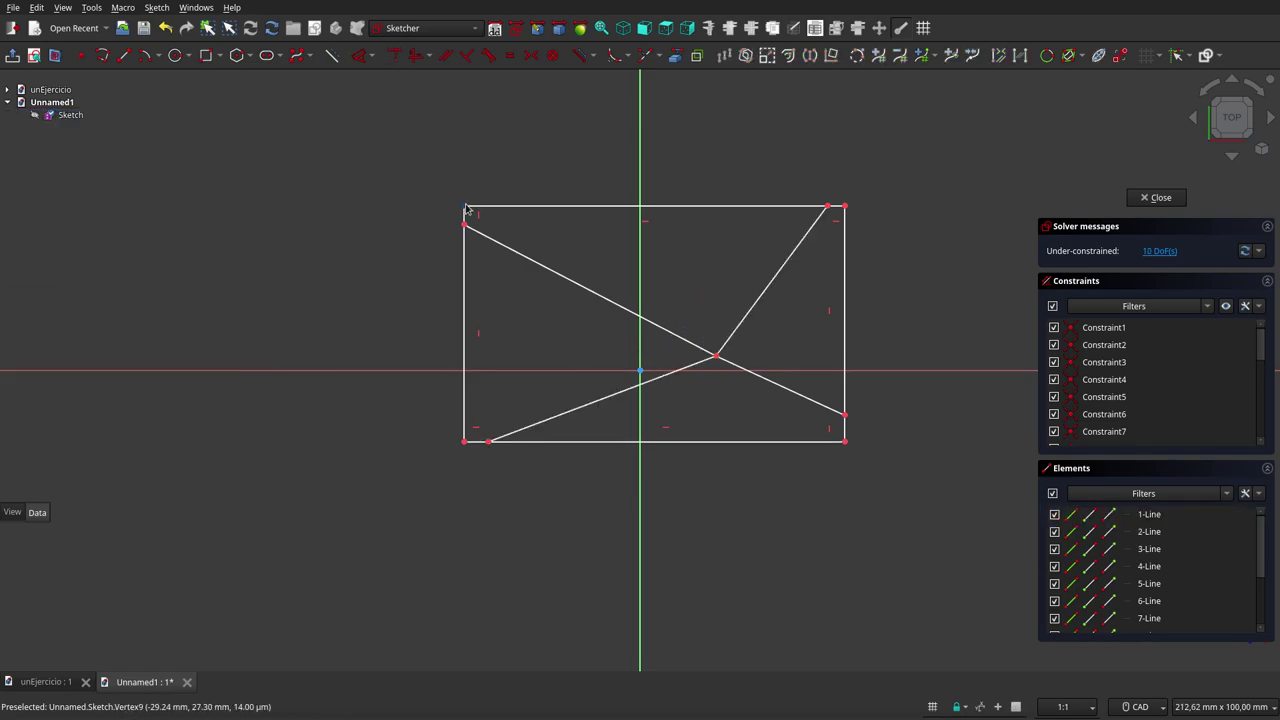
Drag the rectangle's corners outward and constrain each diagonal's two halves parallel
{"action": "left_click_drag", "start_coordinate": [463, 205], "coordinate": [422, 153]}
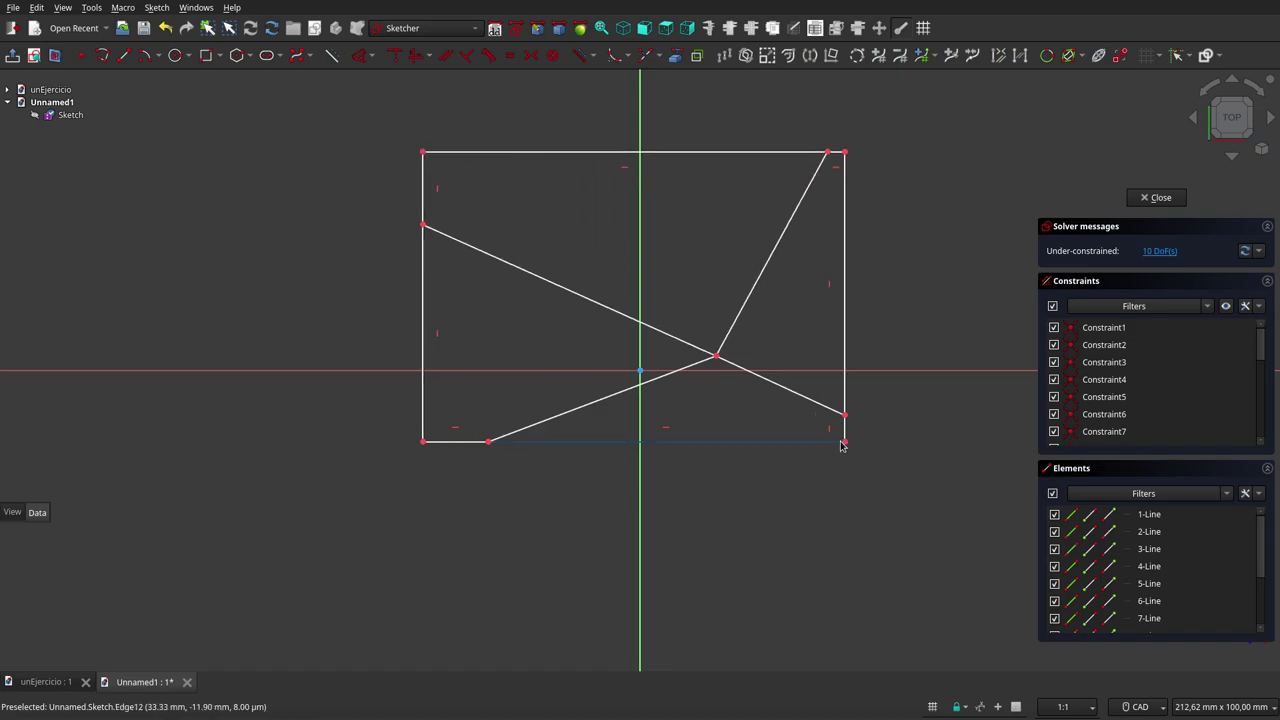
{"action": "left_click_drag", "start_coordinate": [845, 442], "coordinate": [862, 485]}
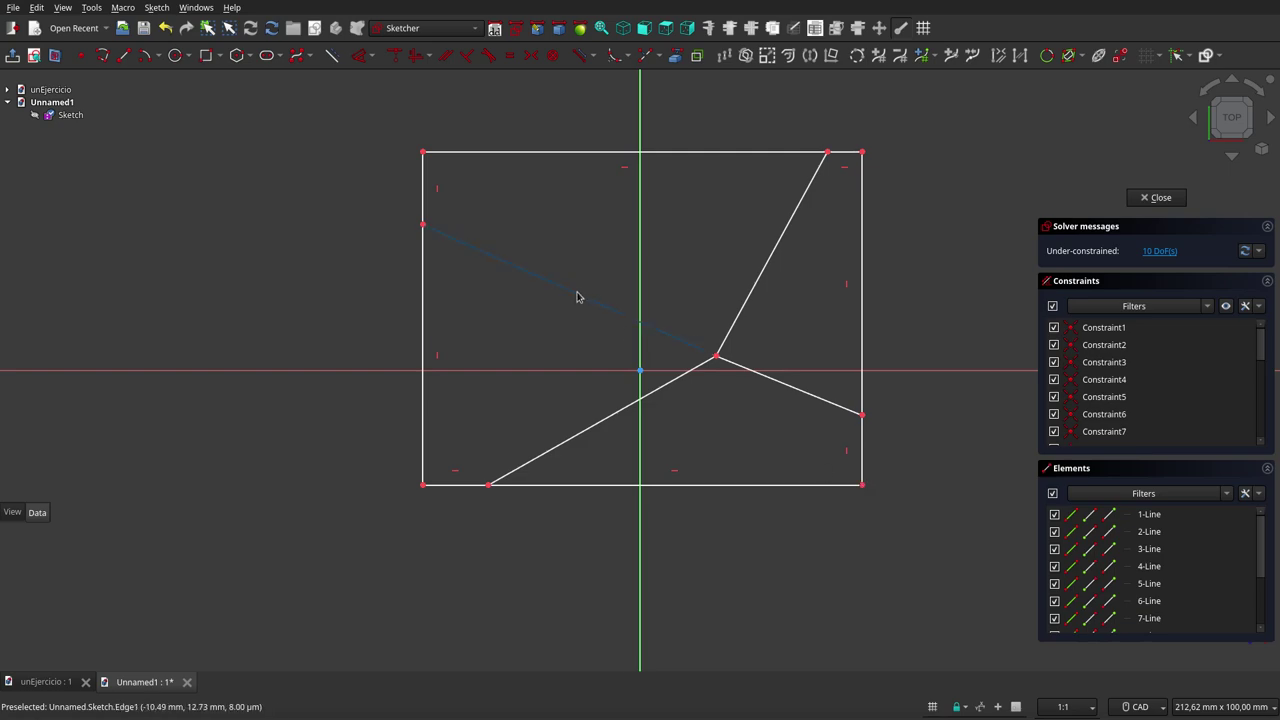
{"action": "left_click", "coordinate": [798, 394]}
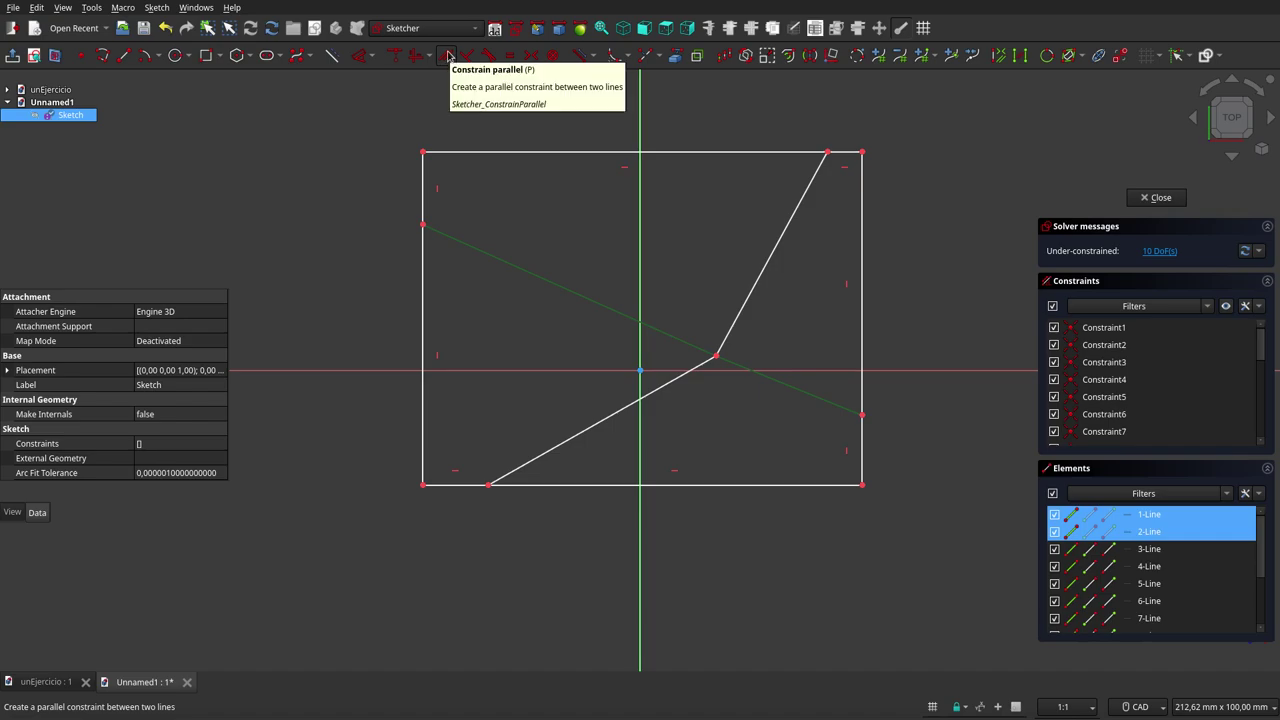
{"action": "left_click", "coordinate": [447, 55]}
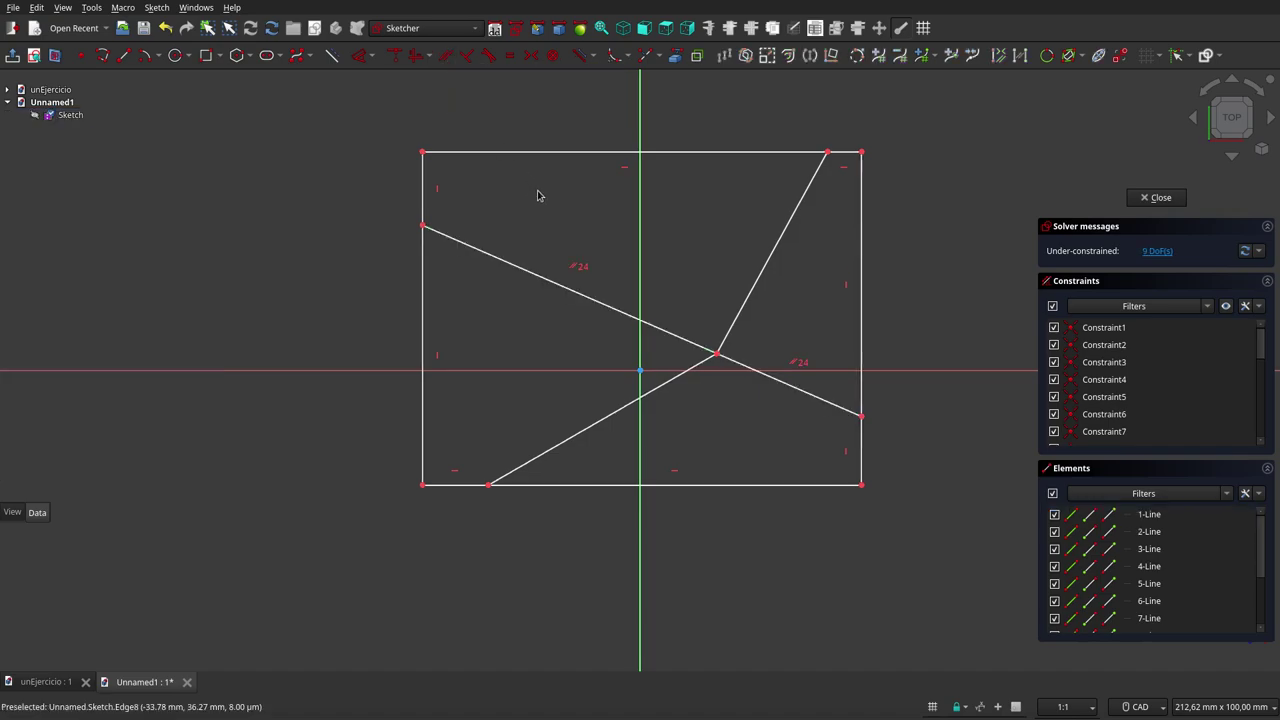
{"action": "left_click", "coordinate": [596, 420]}
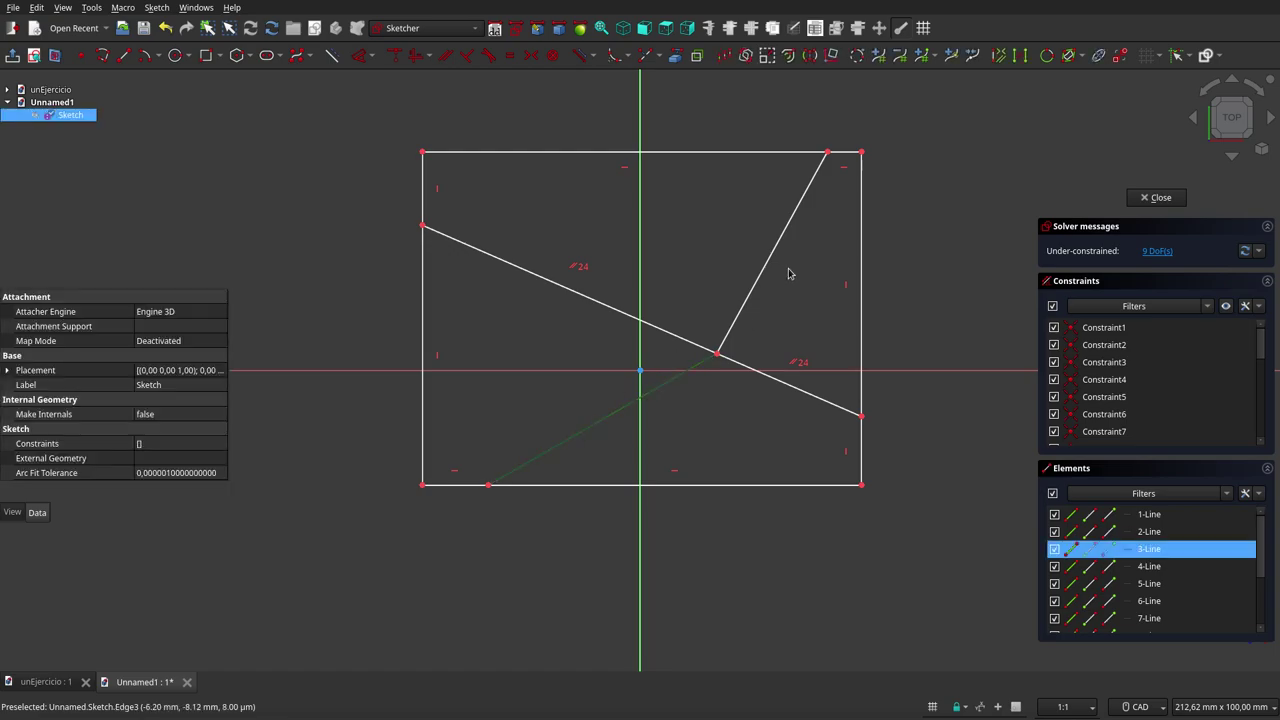
{"action": "left_click", "coordinate": [773, 261]}
{"action": "key", "text": "p"}
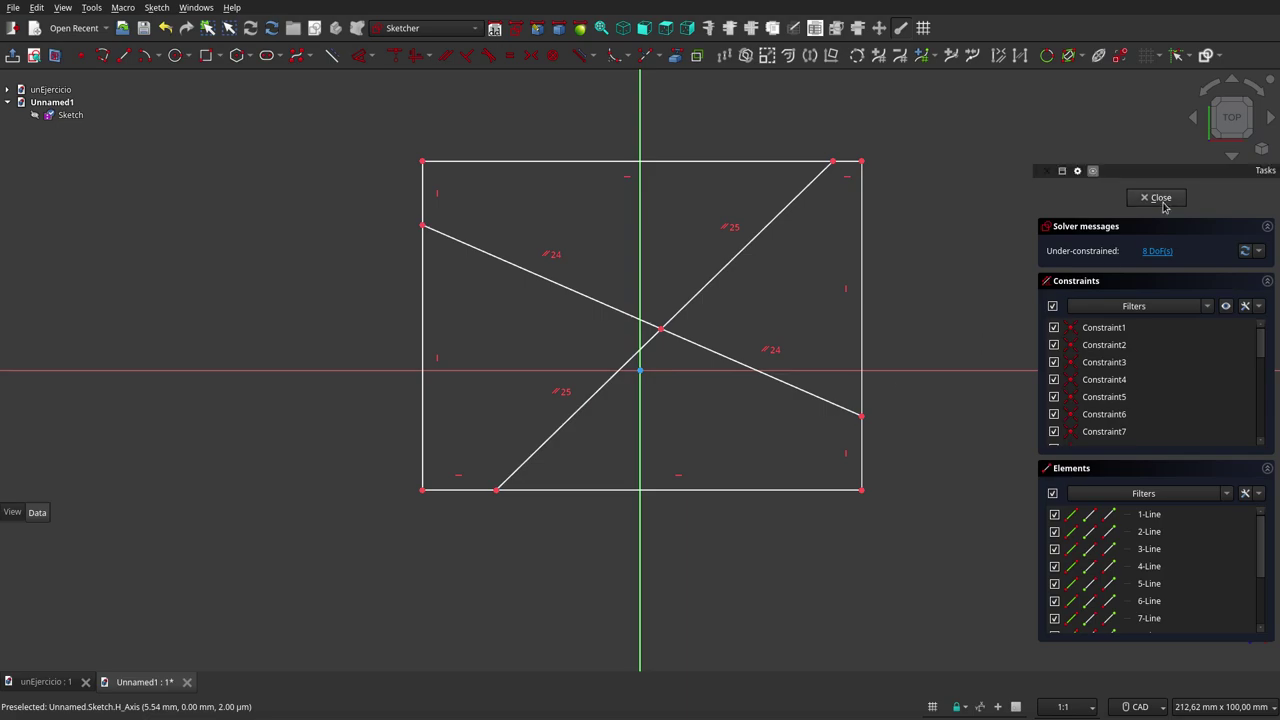
Close the rectangle-and-diagonals sketch, view it from Top, and activate the Part Design workbench
{"action": "left_click", "coordinate": [1160, 203]}
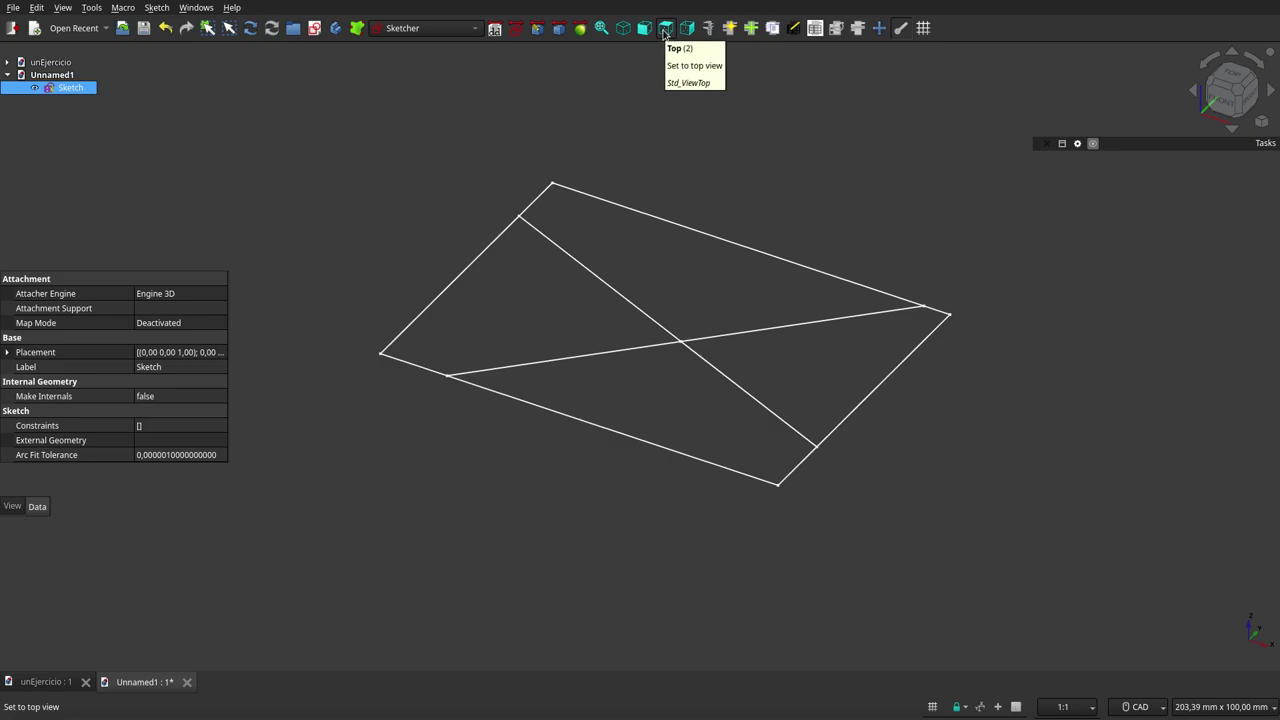
{"action": "left_click", "coordinate": [665, 28]}
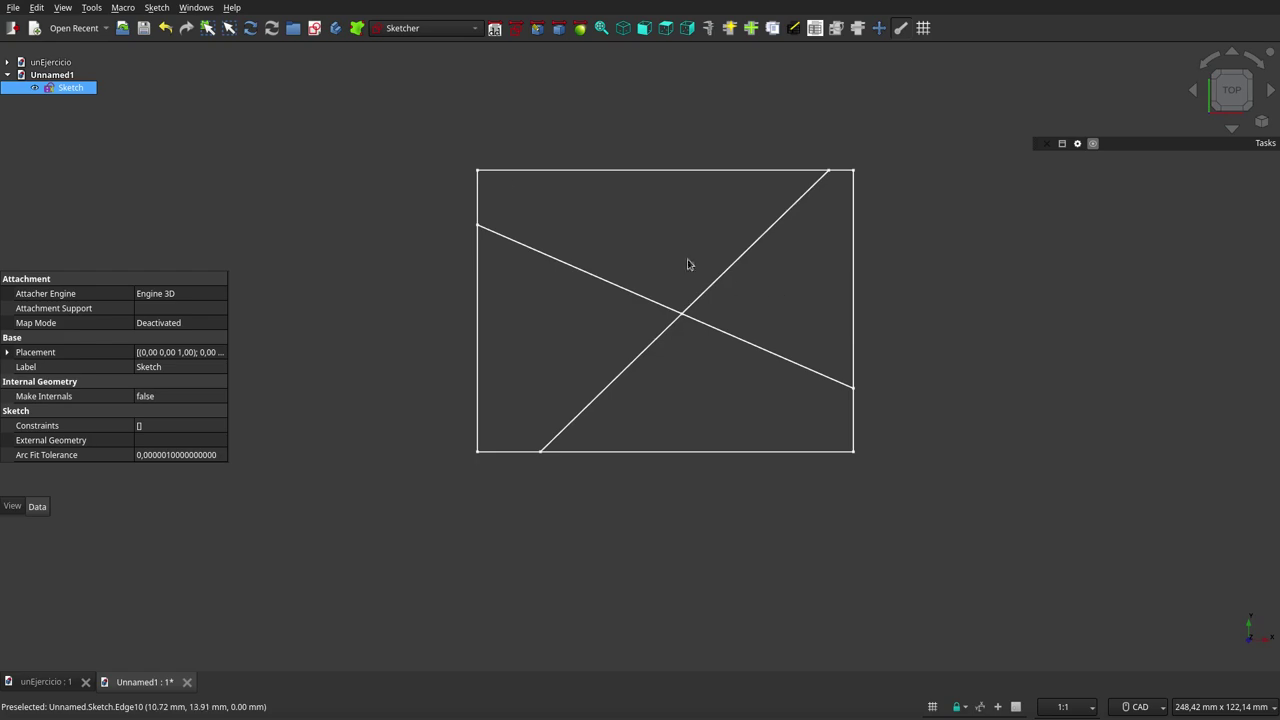
{"action": "left_click", "coordinate": [476, 33]}
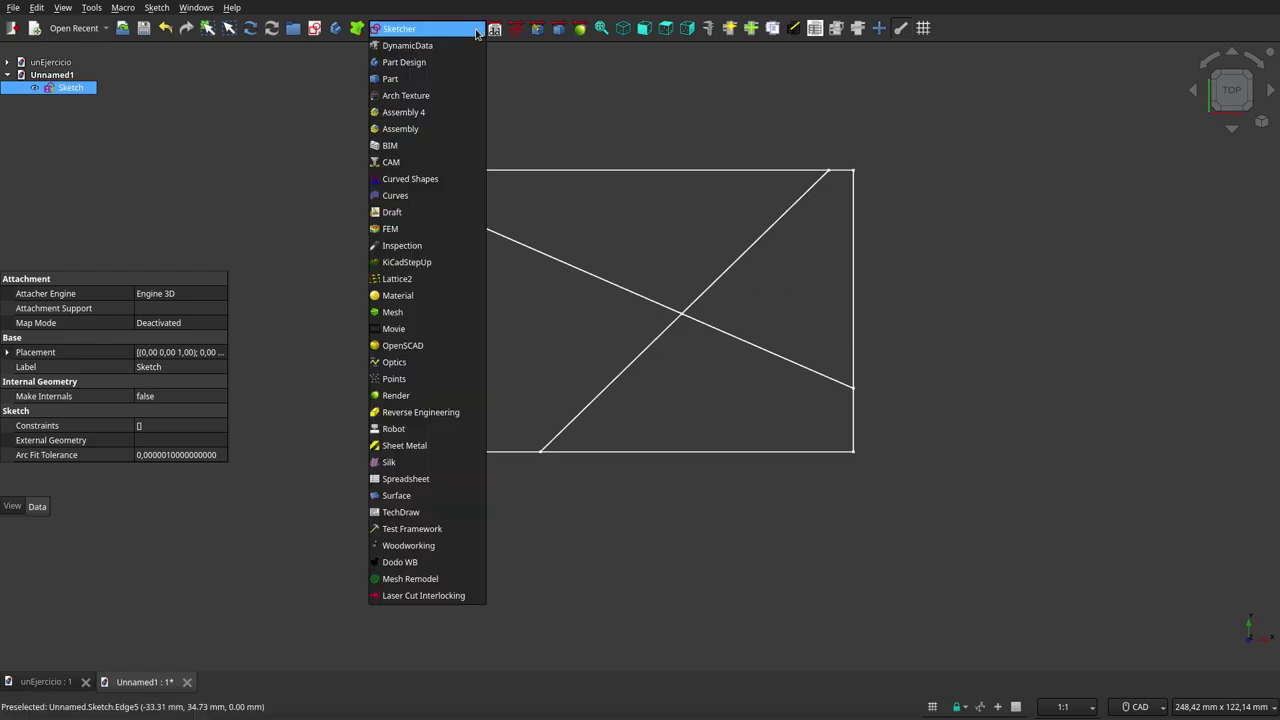
{"action": "left_click", "coordinate": [565, 85]}
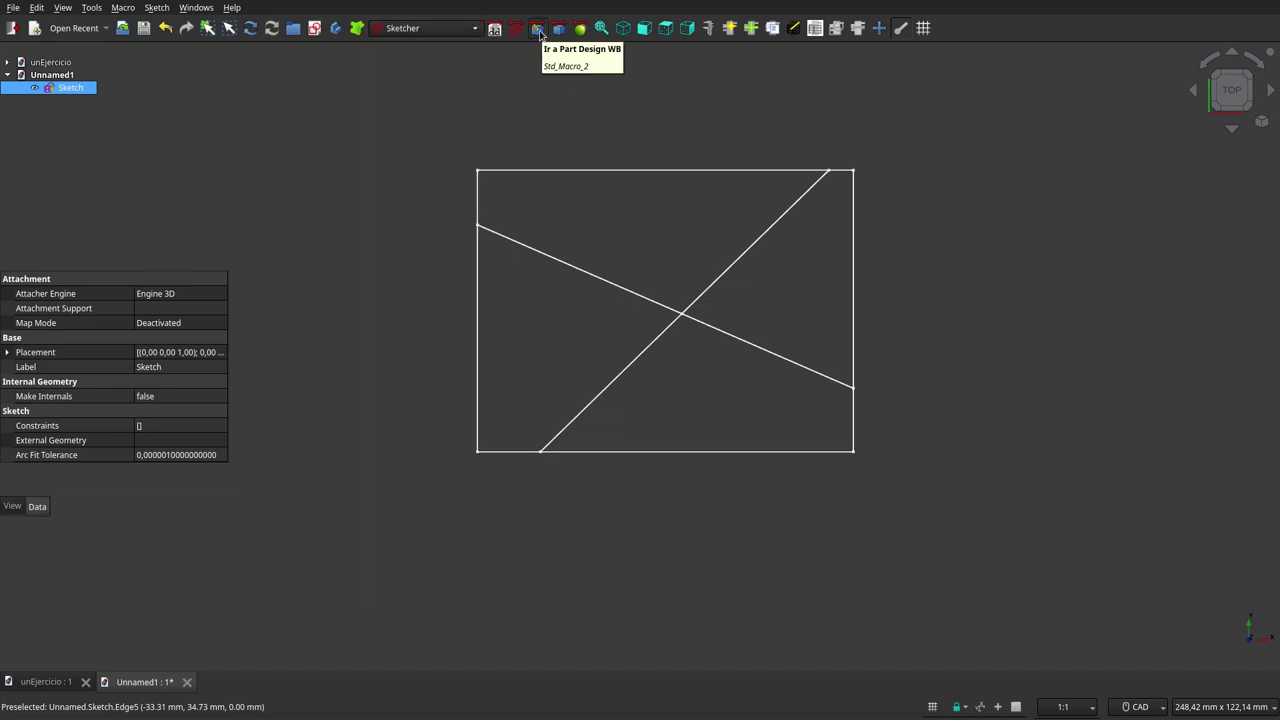
{"action": "left_click", "coordinate": [538, 30]}
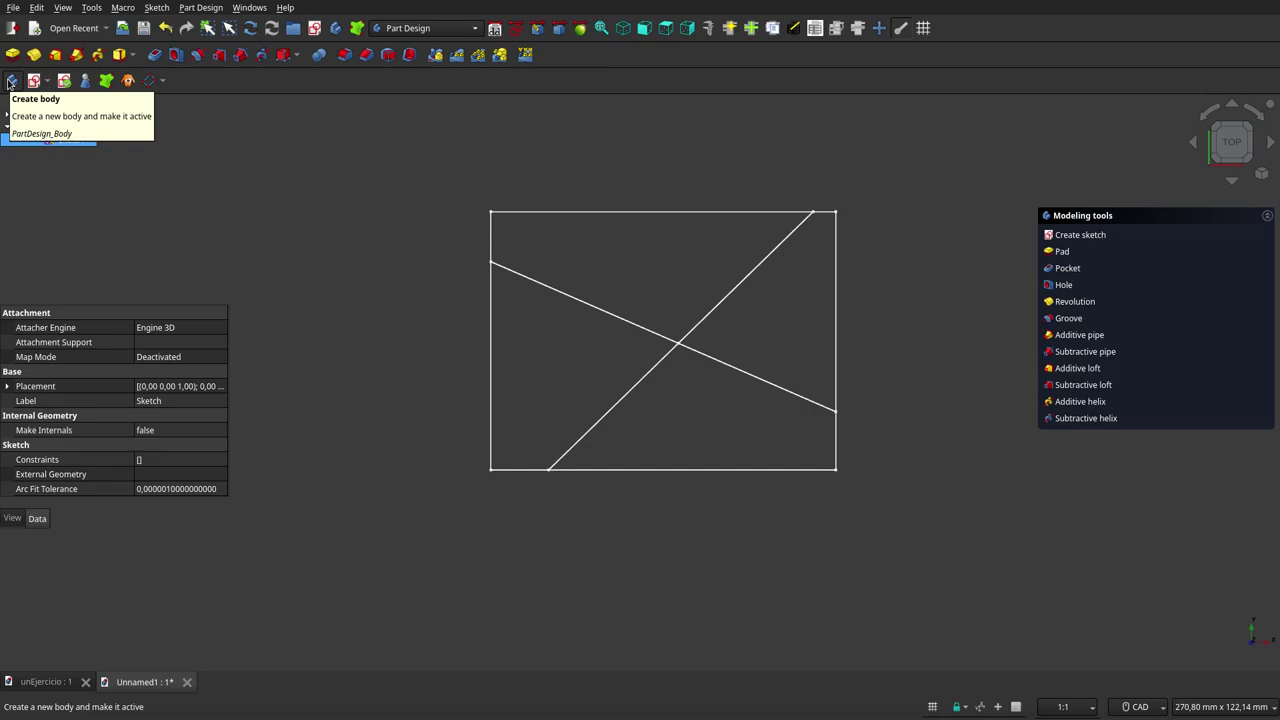
Create an unattached Body and add a shape binder of Sketch inside it
{"action": "left_click", "coordinate": [10, 82]}
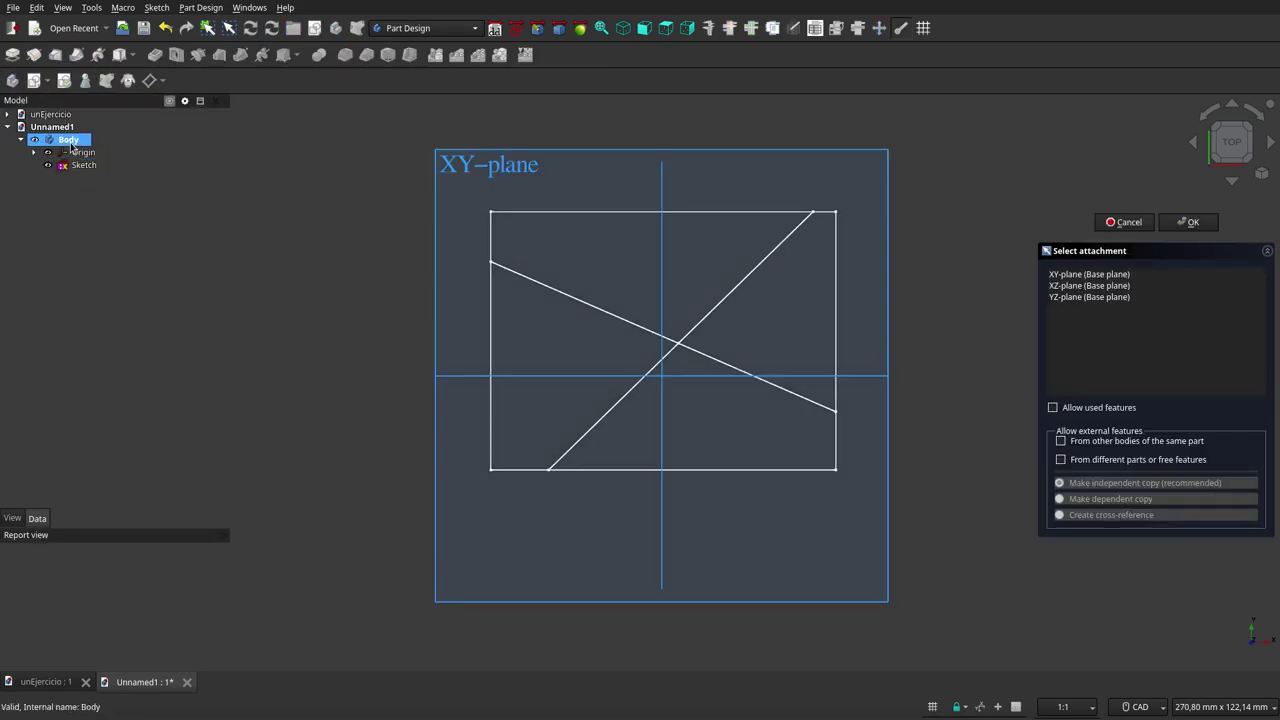
{"action": "left_click", "coordinate": [1128, 222]}
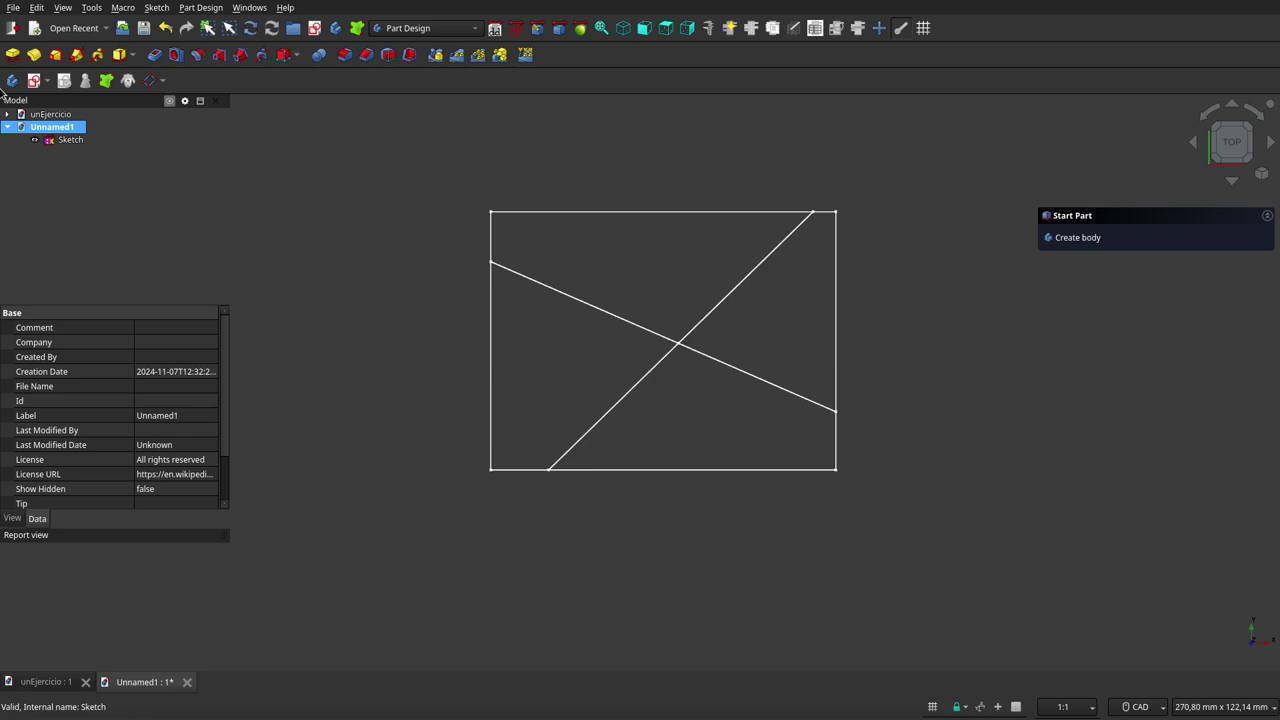
{"action": "left_click", "coordinate": [12, 80]}
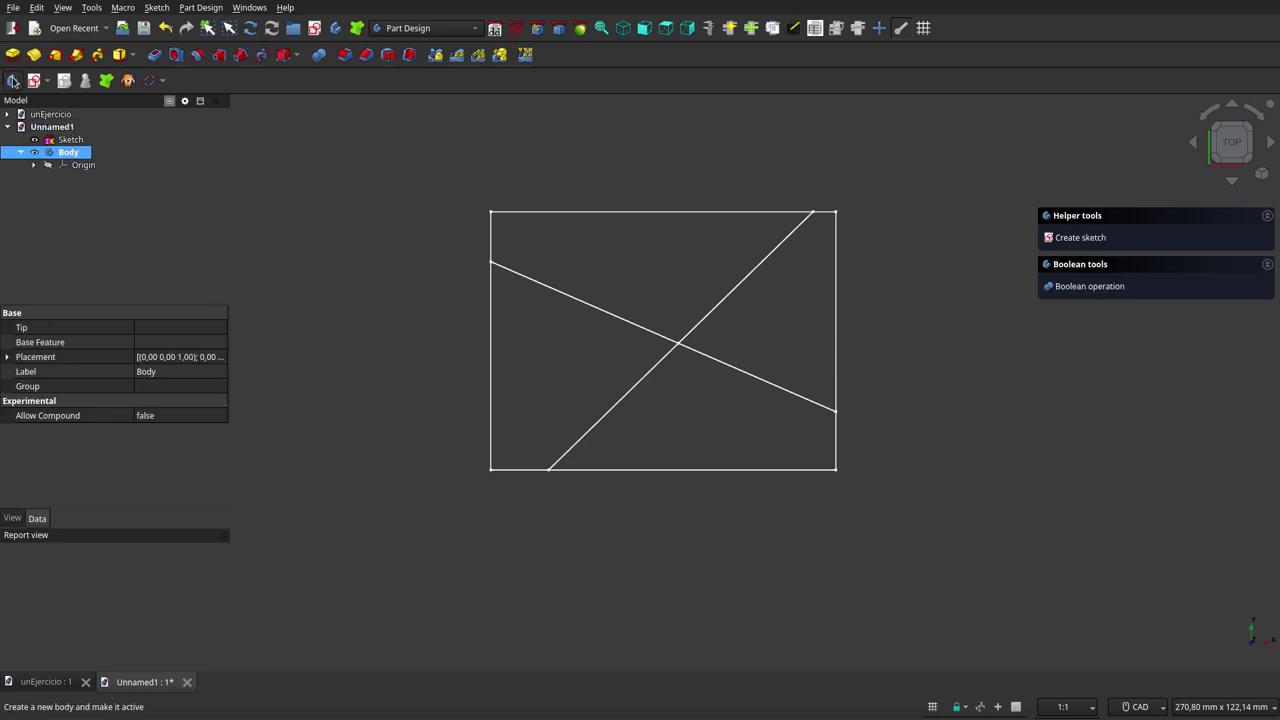
{"action": "left_click", "coordinate": [71, 141]}
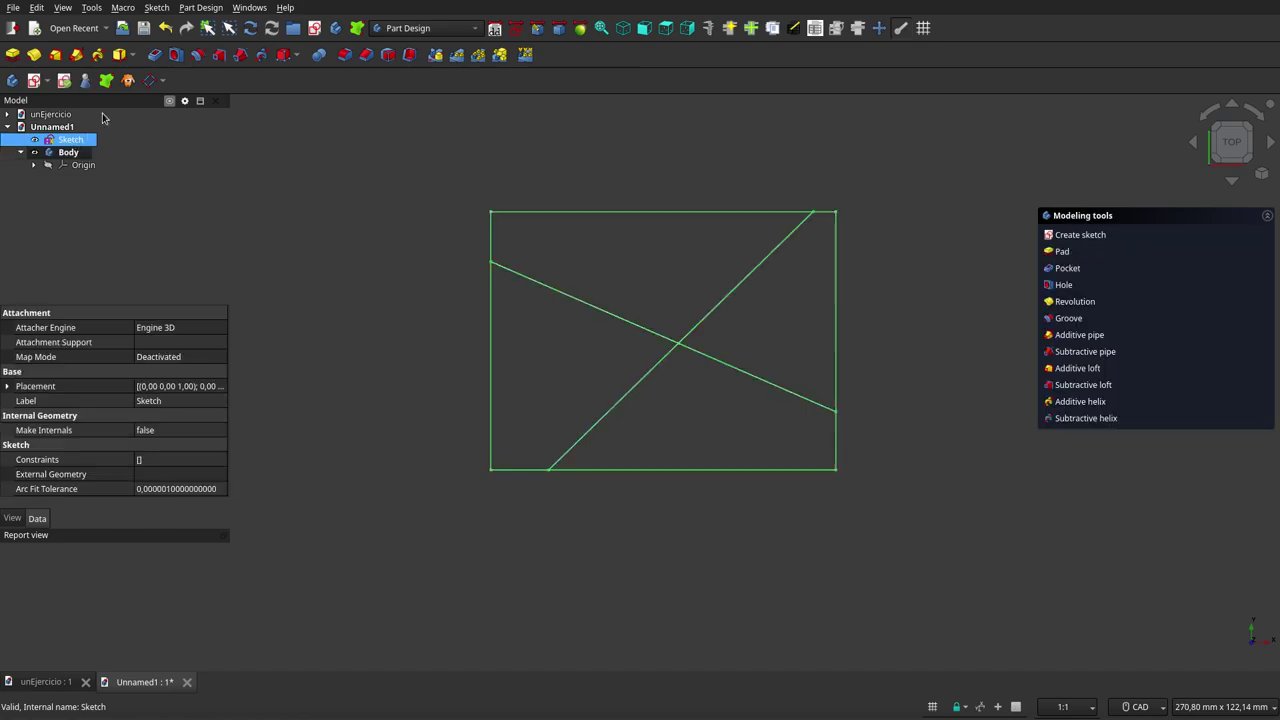
{"action": "left_click", "coordinate": [106, 80]}
{"action": "left_click", "coordinate": [367, 213]}
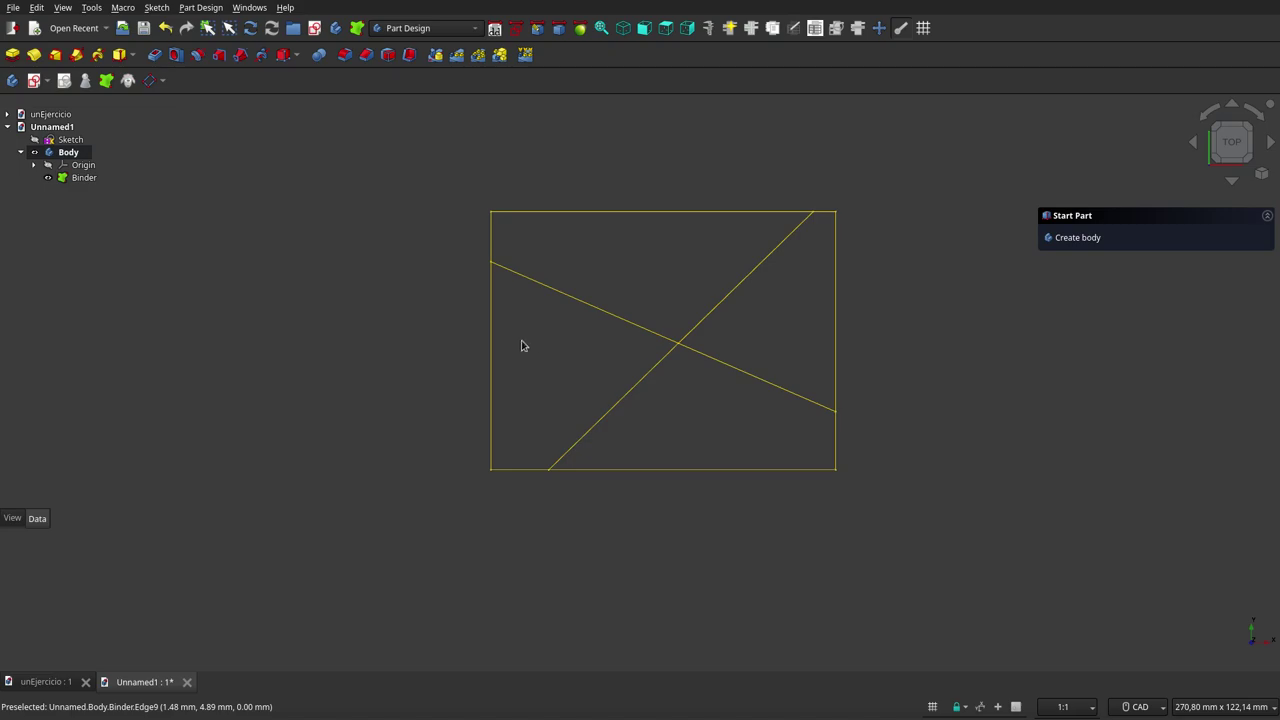
{"action": "left_click", "coordinate": [39, 10]}
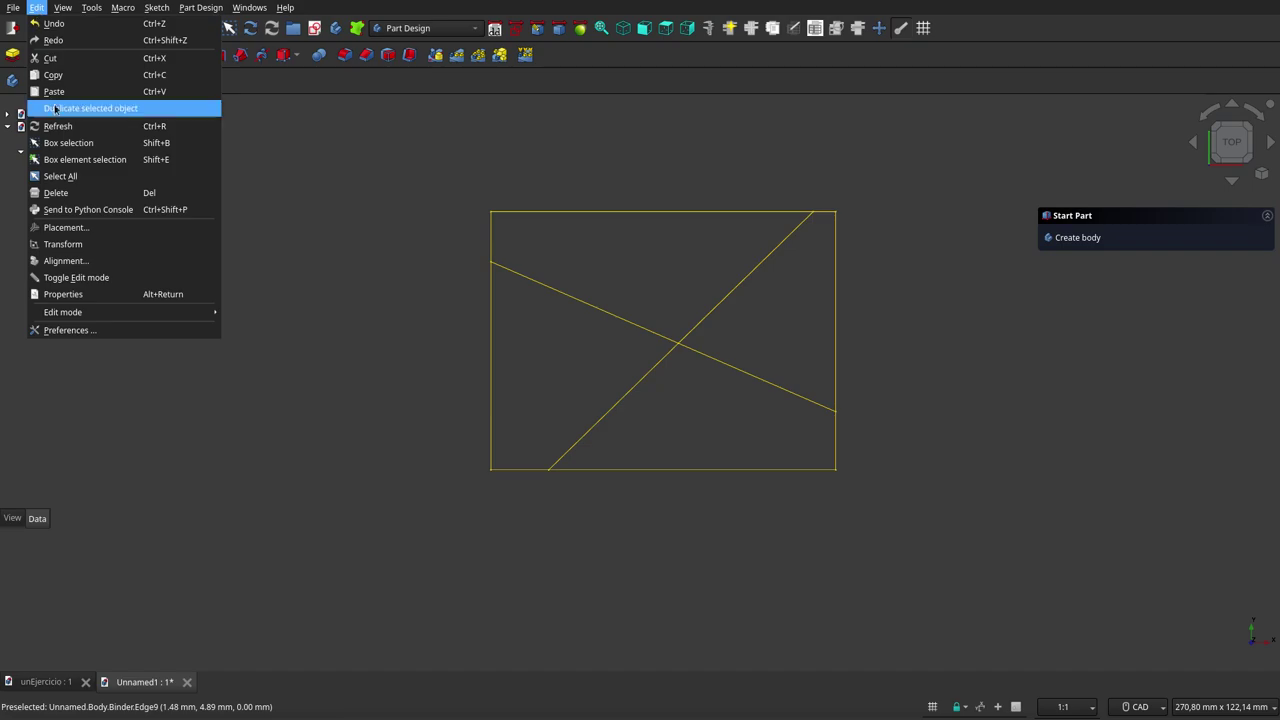
{"action": "left_click", "coordinate": [470, 163]}
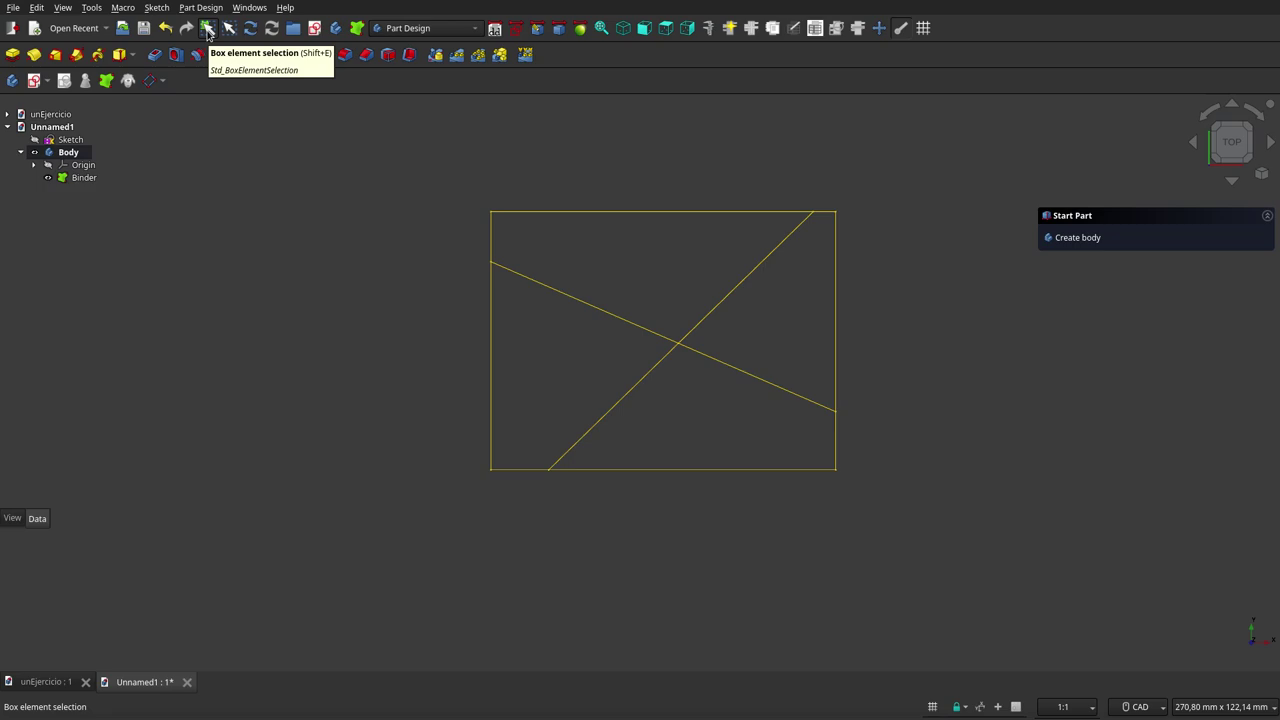
{"action": "left_click", "coordinate": [208, 31]}
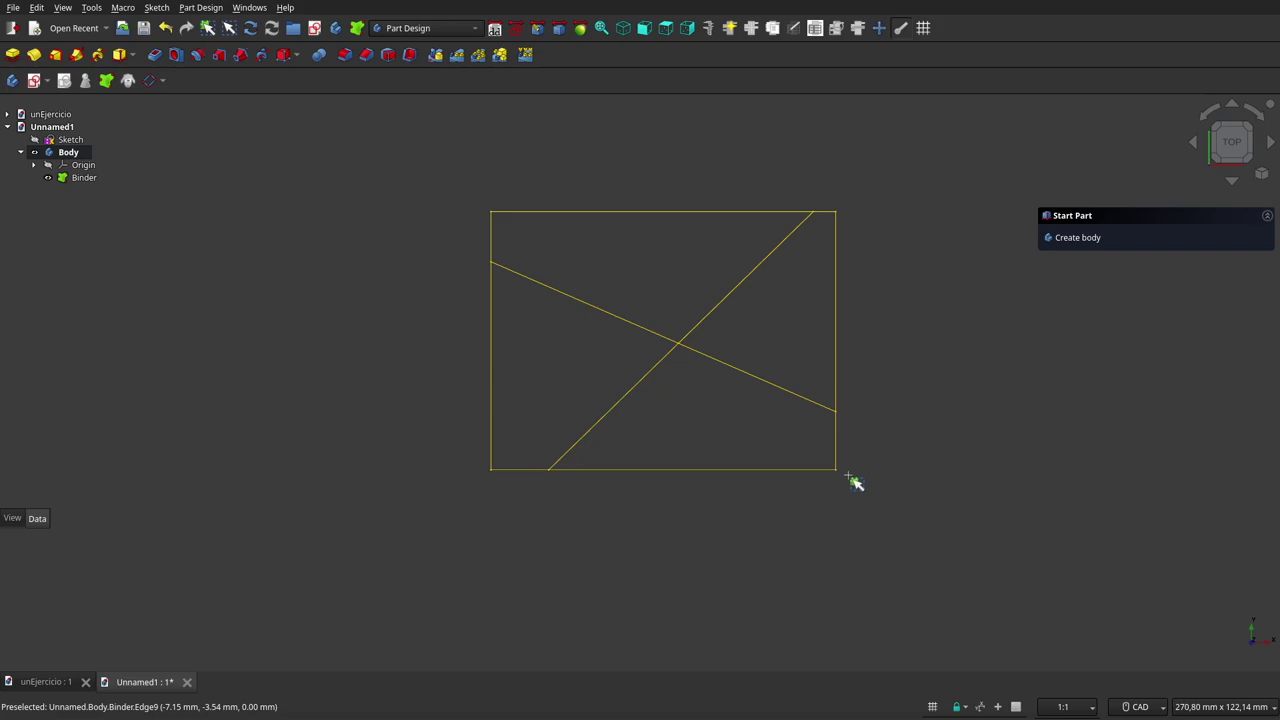
{"action": "mouse_move", "coordinate": [848, 476]}
{"action": "left_mouse_down"}
{"action": "mouse_move", "coordinate": [804, 456]}
{"action": "mouse_move", "coordinate": [813, 449]}
{"action": "left_mouse_up"}
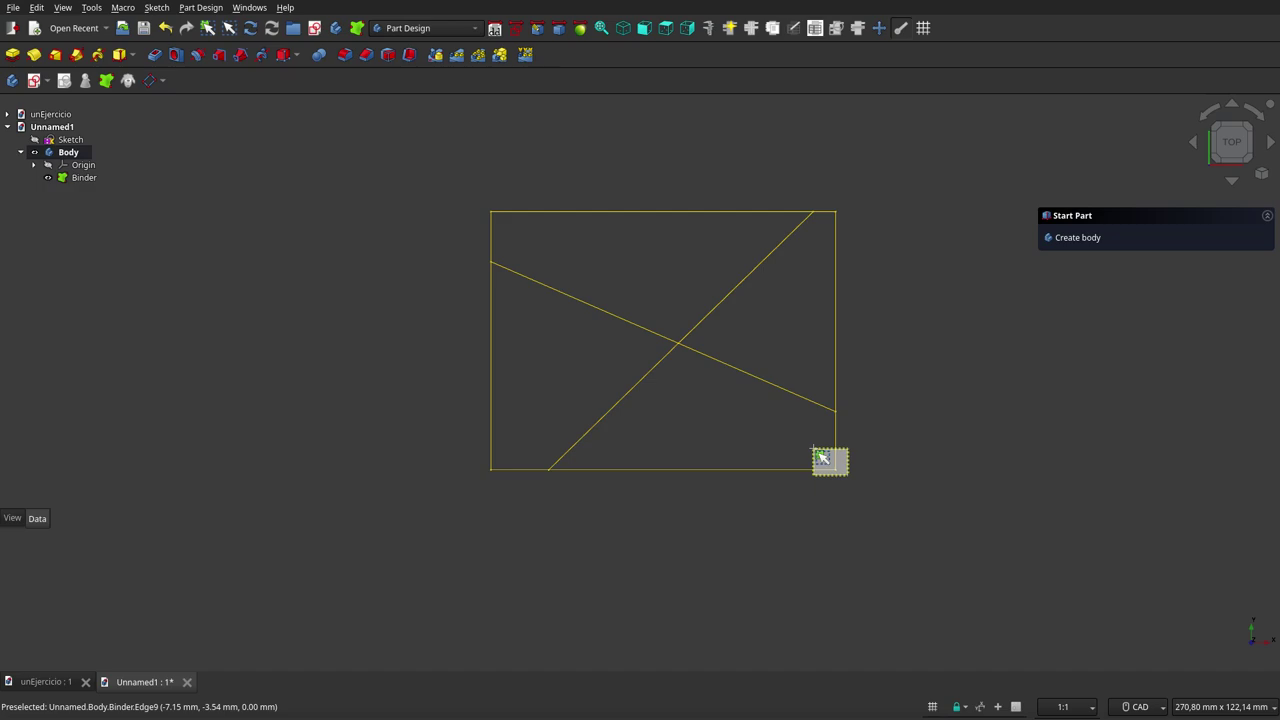
{"action": "mouse_move", "coordinate": [820, 456]}
{"action": "left_mouse_down"}
{"action": "mouse_move", "coordinate": [769, 431]}
{"action": "mouse_move", "coordinate": [772, 410]}
{"action": "left_mouse_up"}
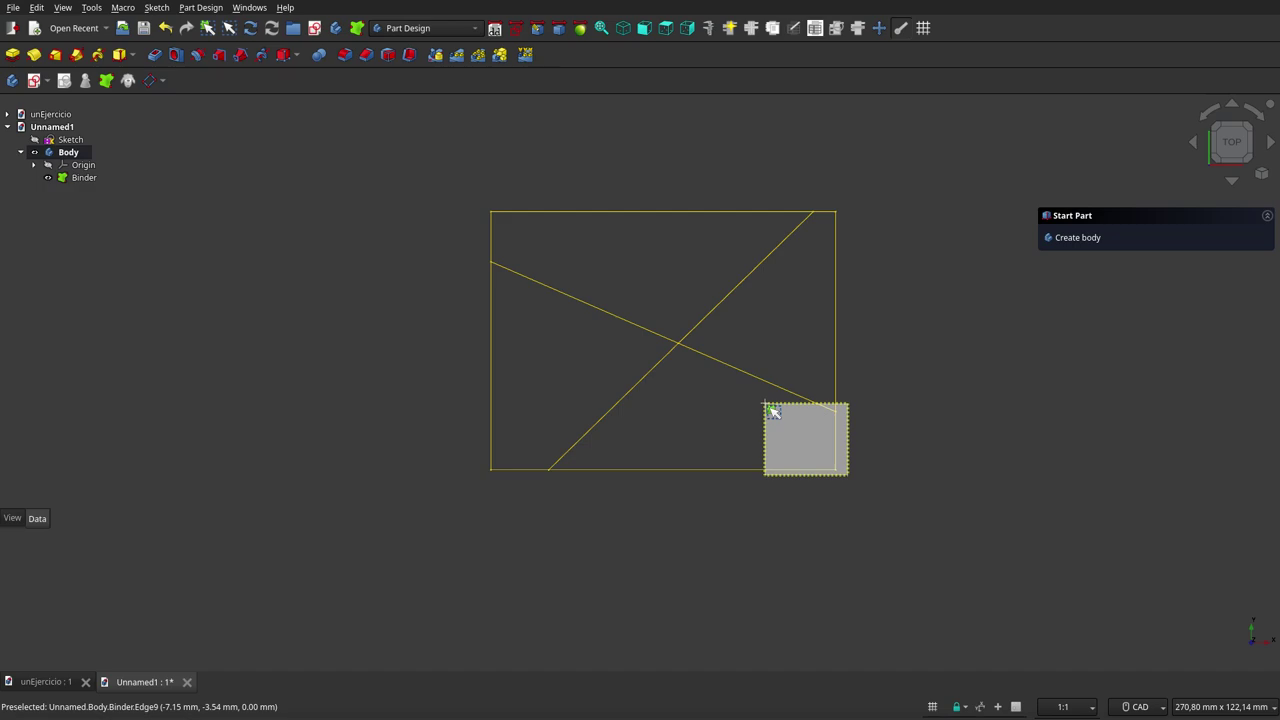
{"action": "left_click_drag", "start_coordinate": [772, 410], "coordinate": [765, 406]}
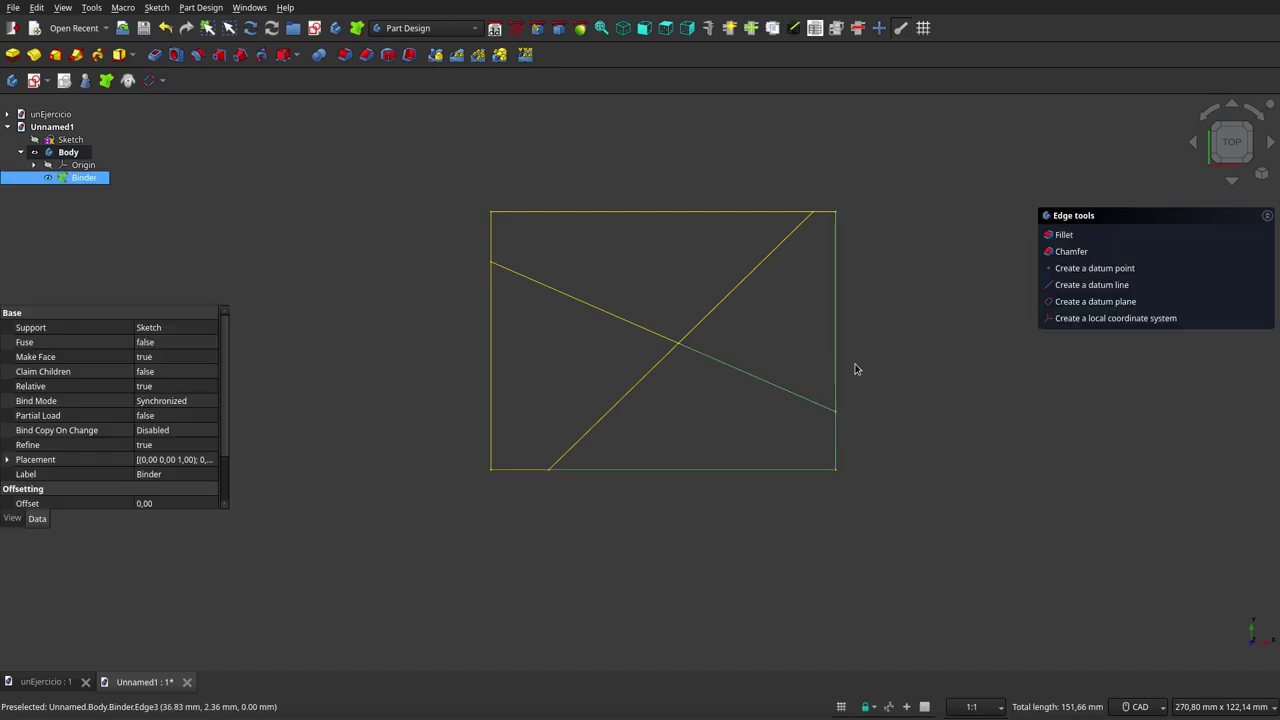
{"action": "left_click", "coordinate": [895, 371]}
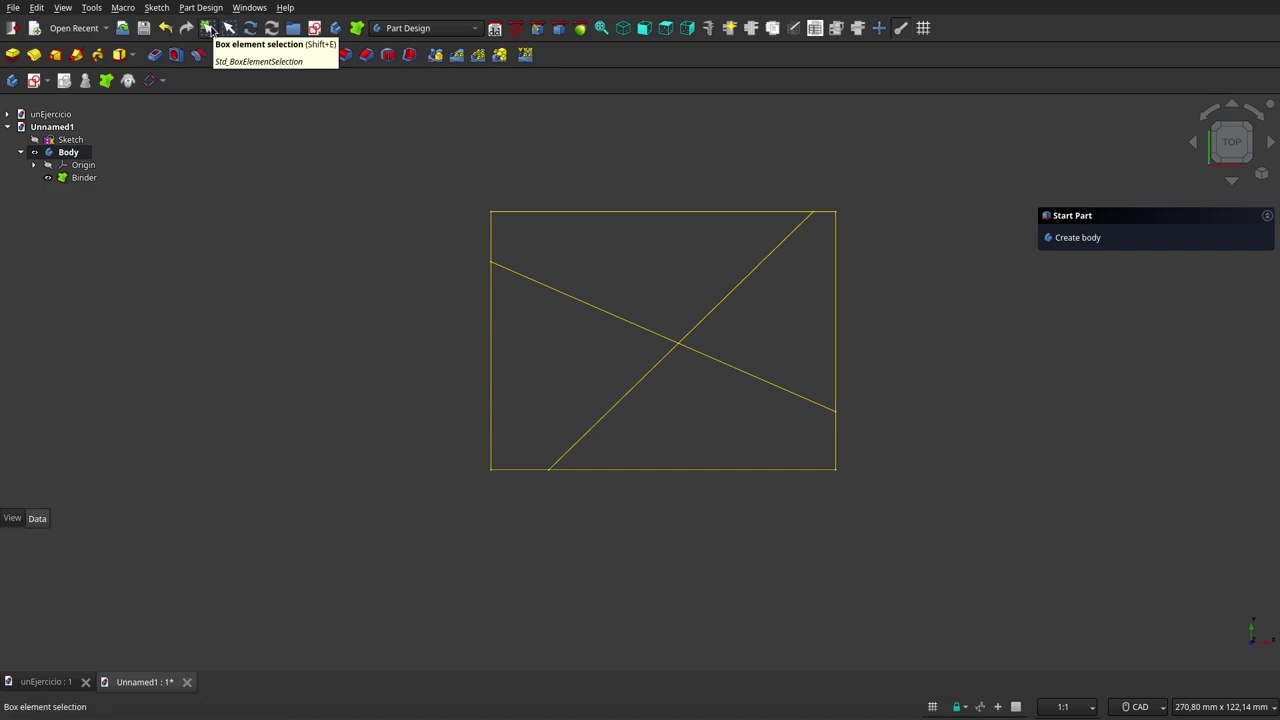
Enable box element selection and drag a box rightward from the lower-left diagonal end
{"action": "left_click", "coordinate": [210, 30]}
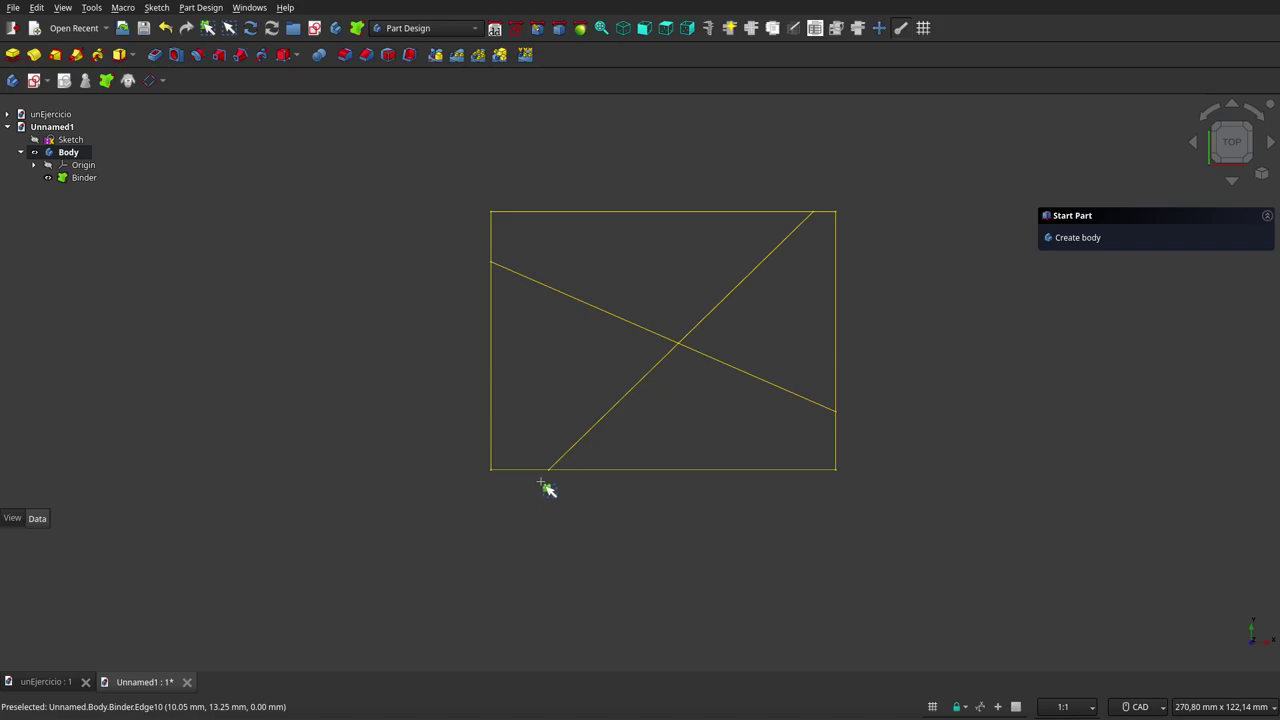
{"action": "mouse_move", "coordinate": [541, 483]}
{"action": "left_mouse_down"}
{"action": "mouse_move", "coordinate": [560, 445]}
{"action": "mouse_move", "coordinate": [574, 457]}
{"action": "left_mouse_up"}
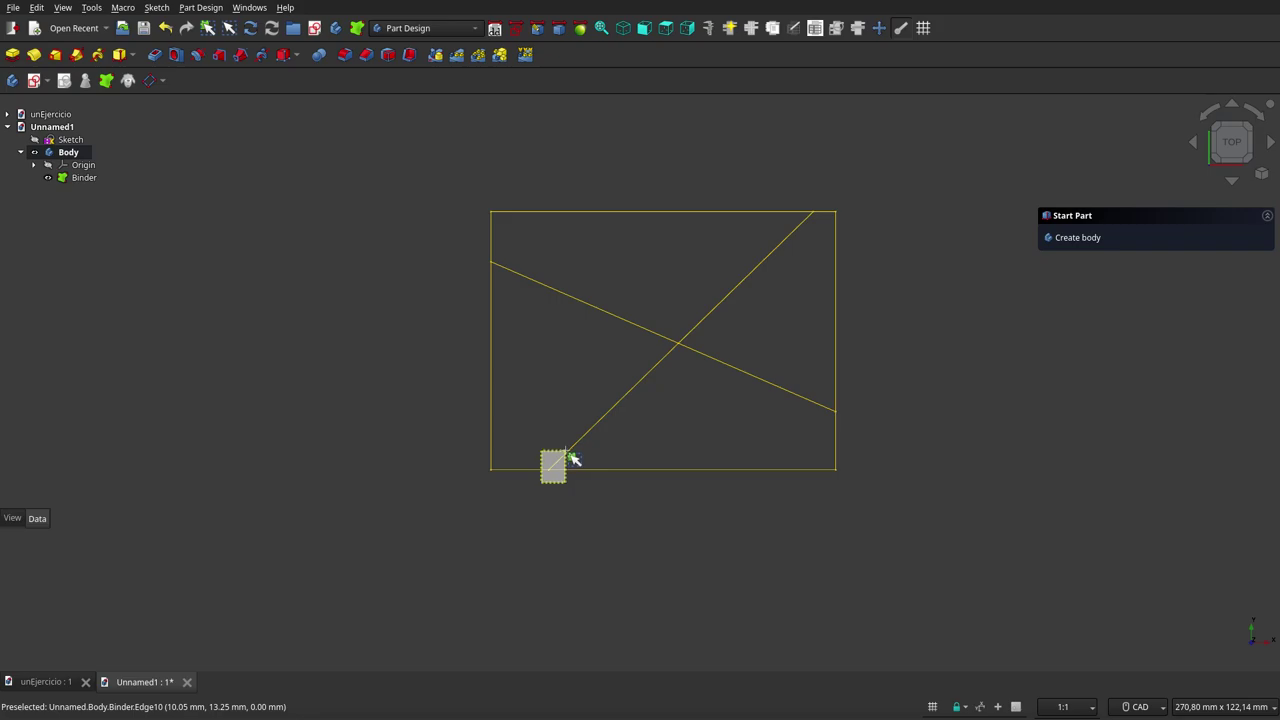
{"action": "mouse_move", "coordinate": [574, 457]}
{"action": "left_mouse_down"}
{"action": "mouse_move", "coordinate": [683, 465]}
{"action": "mouse_move", "coordinate": [654, 465]}
{"action": "left_mouse_up"}
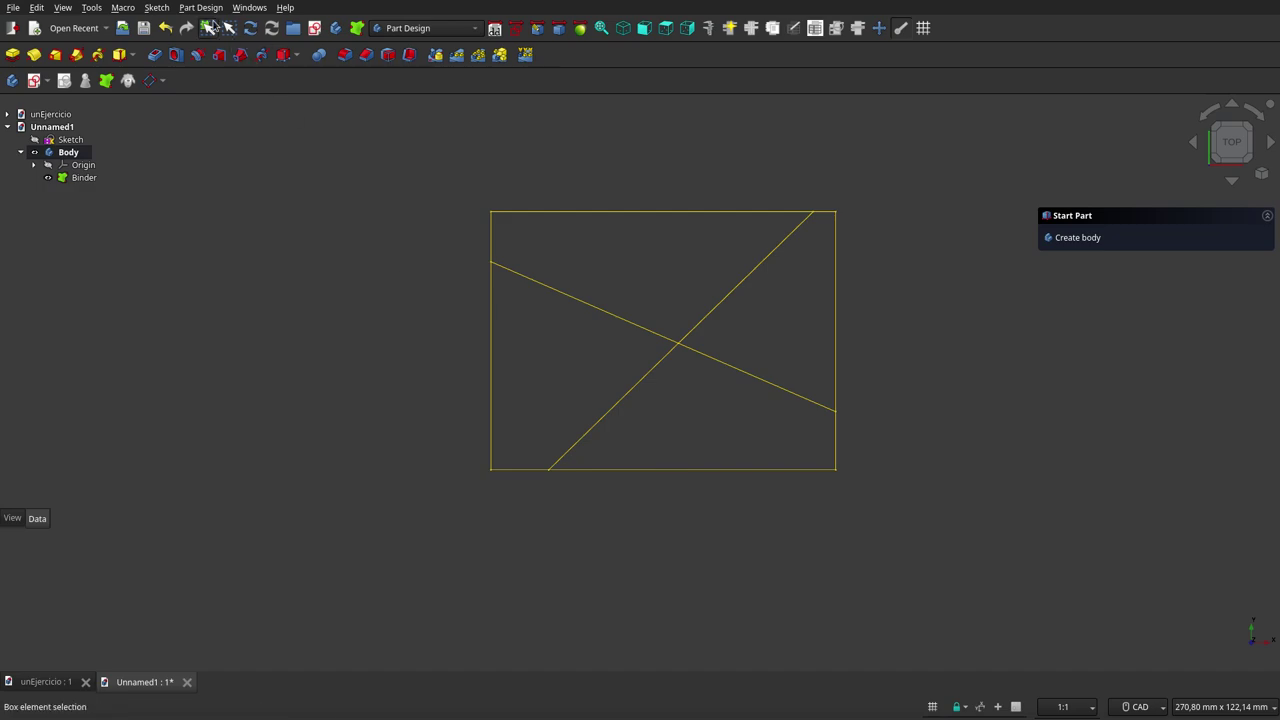
Box-select the Binder edges bounding the lower region beneath the crossing diagonals, retrying until correct
{"action": "left_click", "coordinate": [209, 29]}
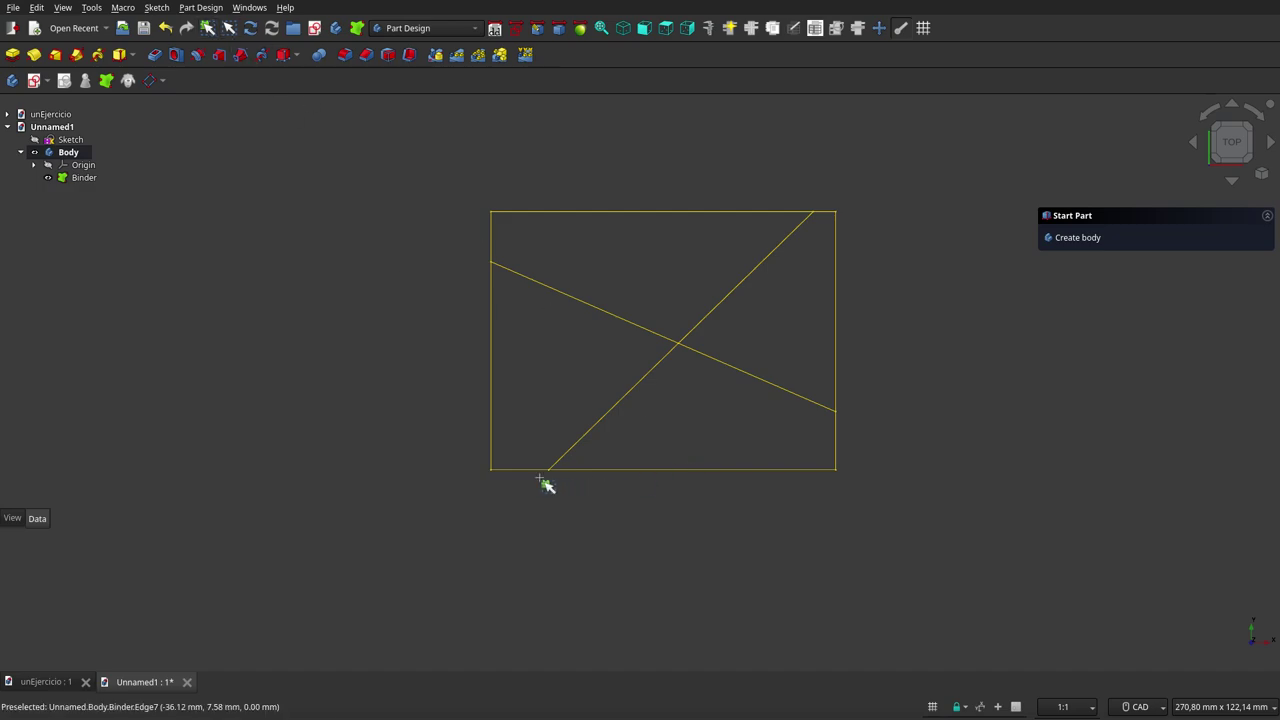
{"action": "left_click_drag", "start_coordinate": [586, 447], "coordinate": [736, 463]}
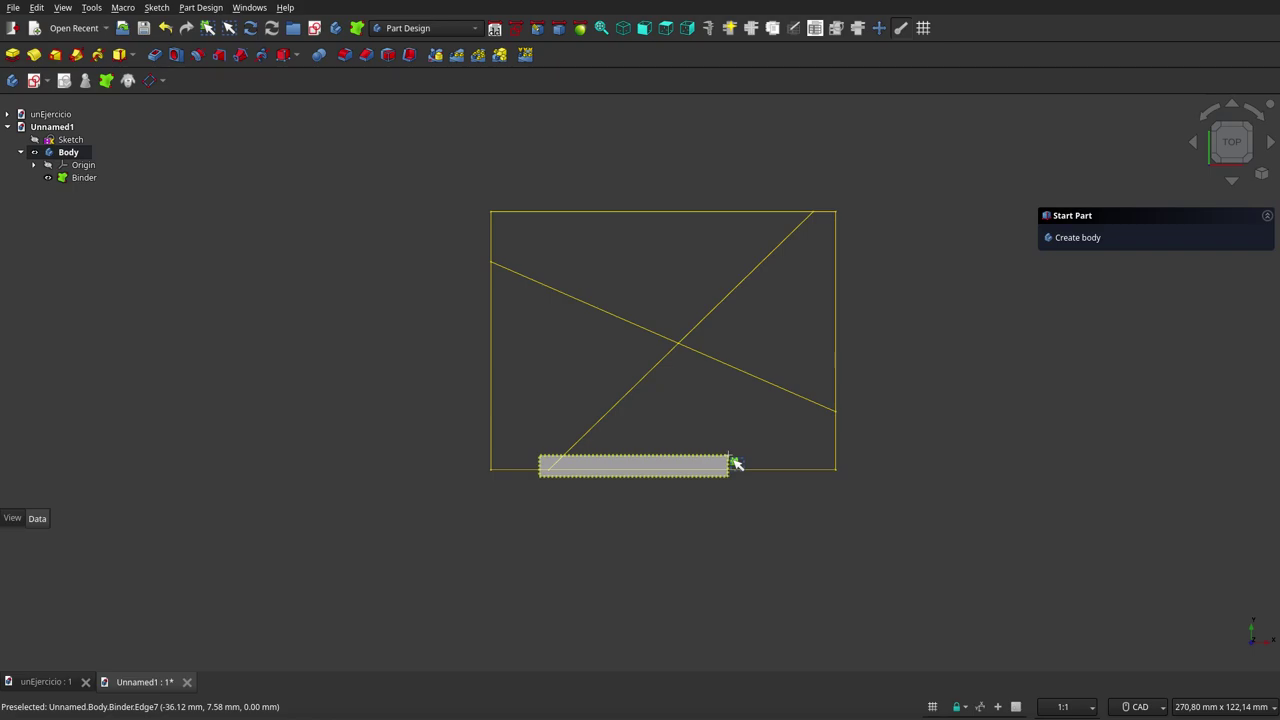
{"action": "left_click_drag", "start_coordinate": [736, 463], "coordinate": [736, 463]}
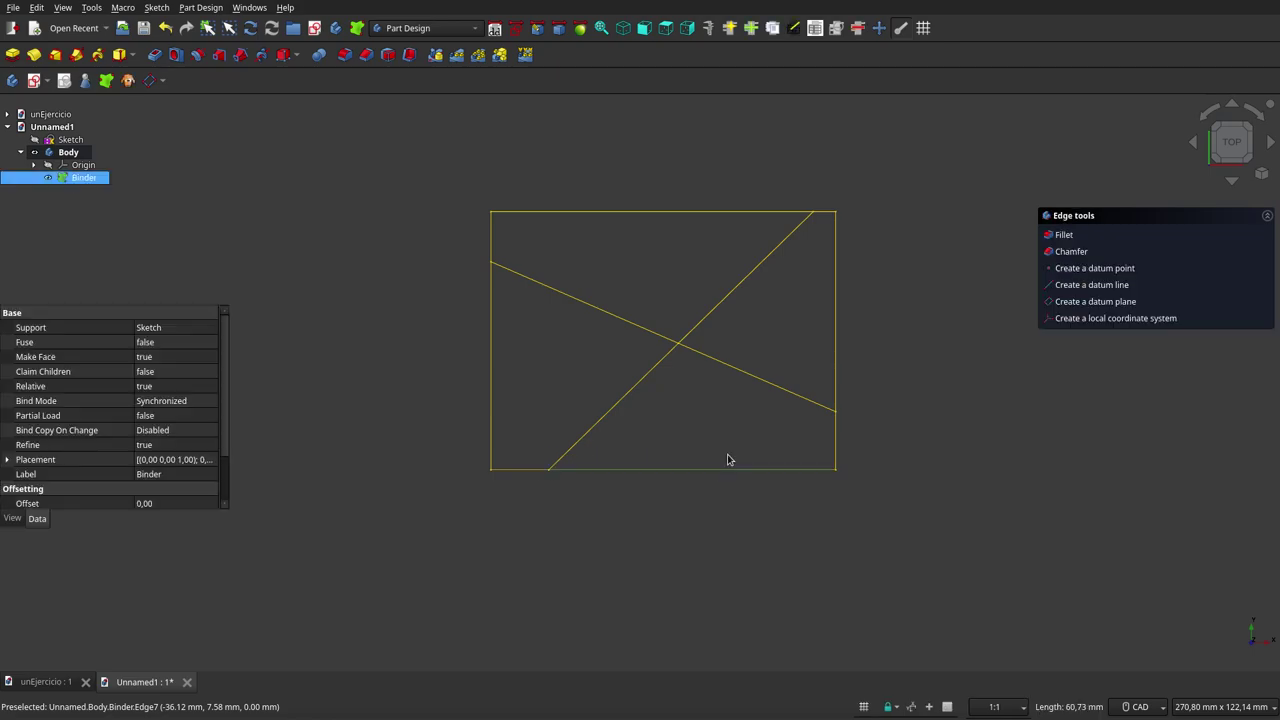
{"action": "left_click", "coordinate": [646, 457]}
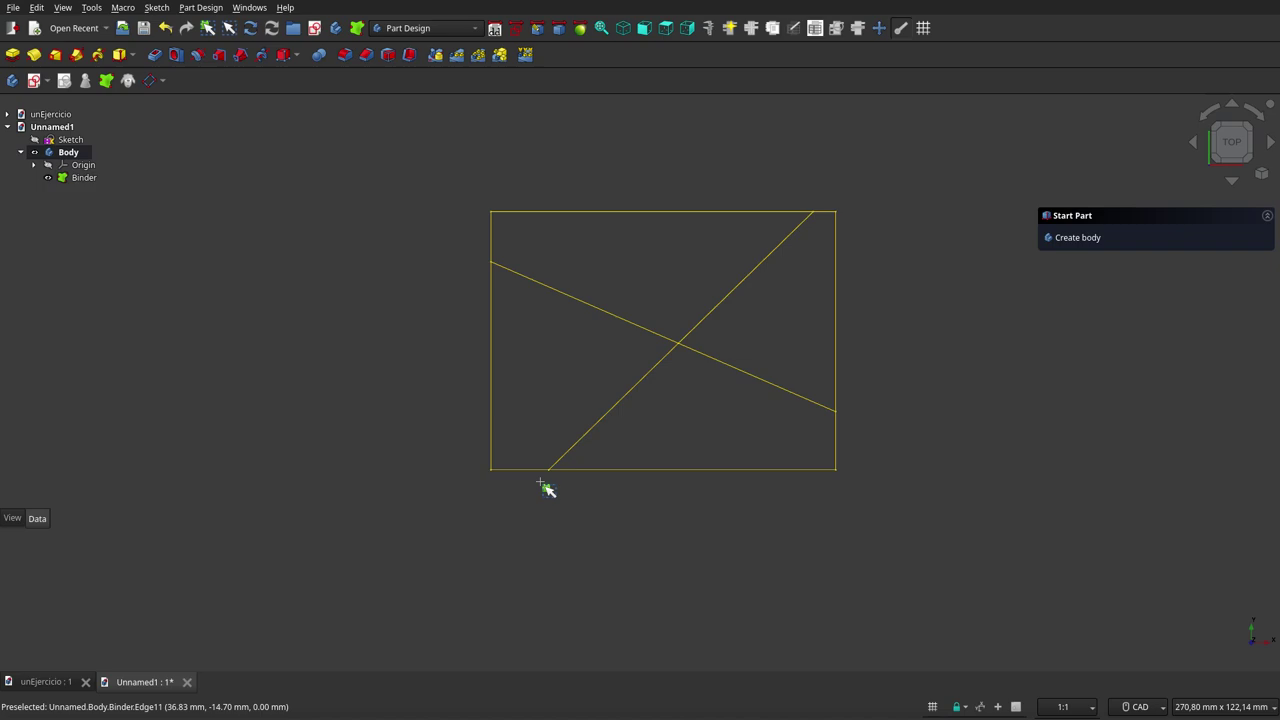
{"action": "left_click_drag", "start_coordinate": [546, 481], "coordinate": [850, 456]}
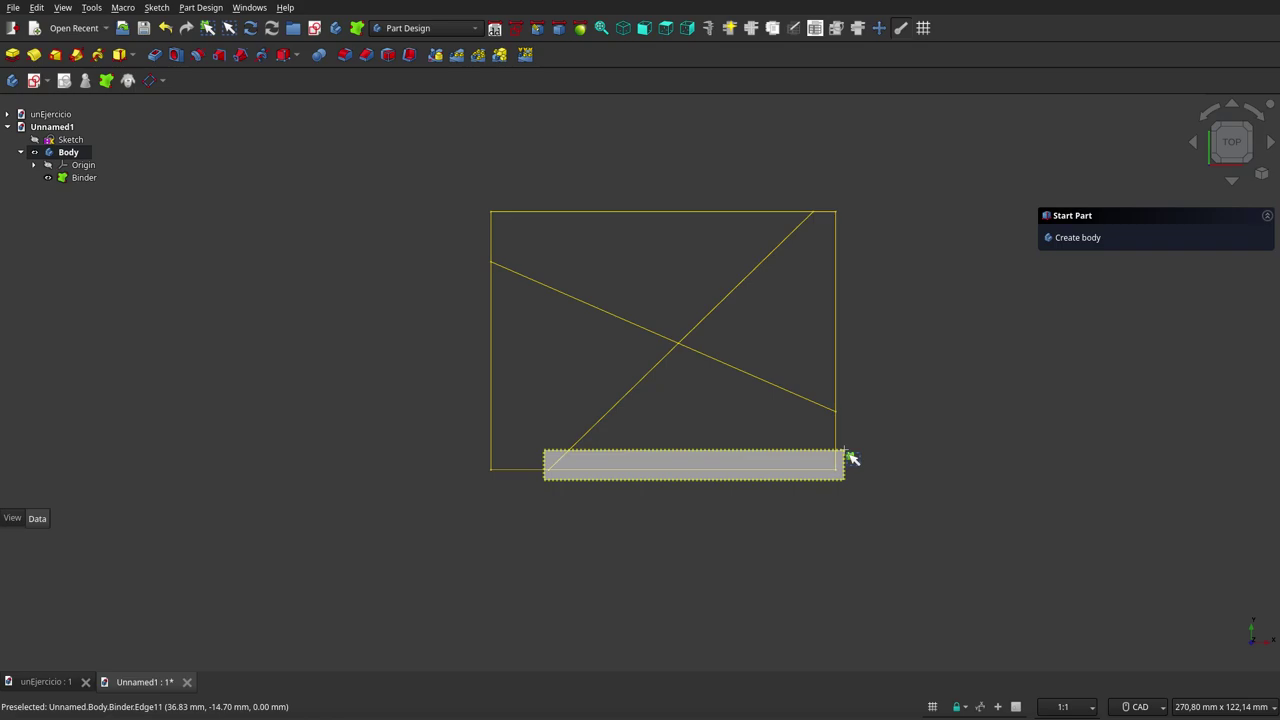
{"action": "left_click_drag", "start_coordinate": [850, 457], "coordinate": [852, 442]}
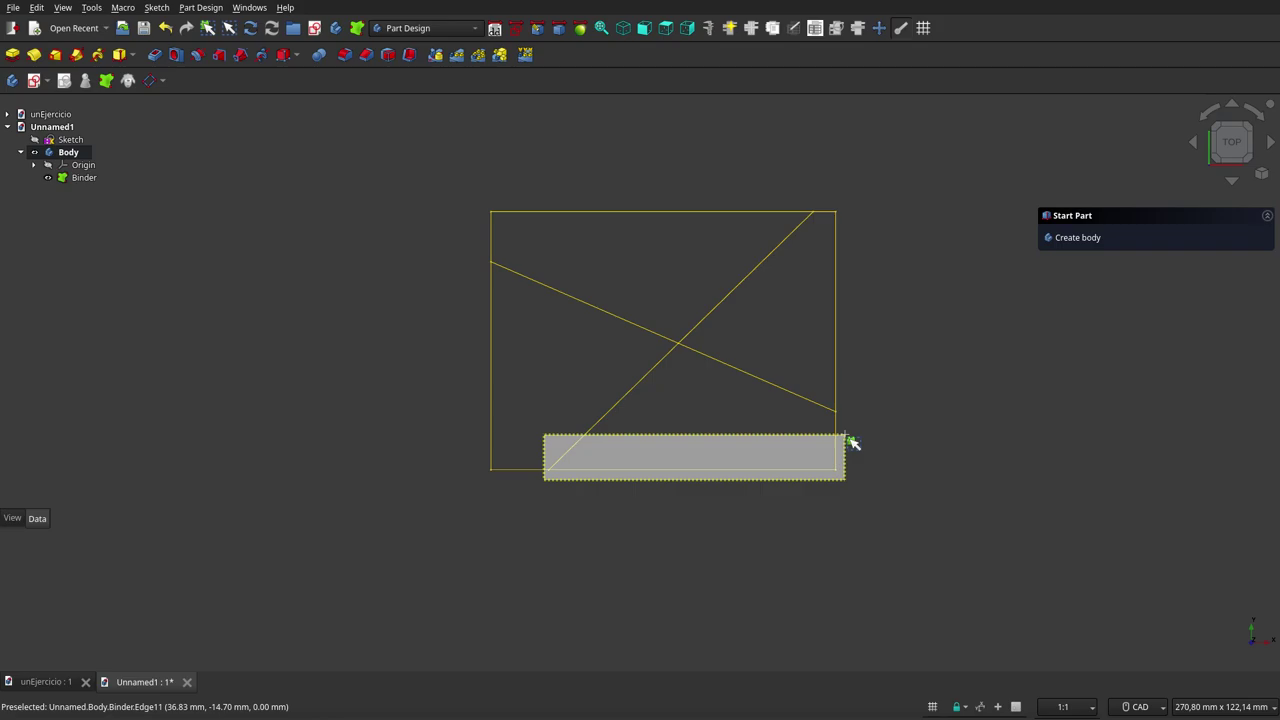
{"action": "left_click_drag", "start_coordinate": [852, 442], "coordinate": [823, 361]}
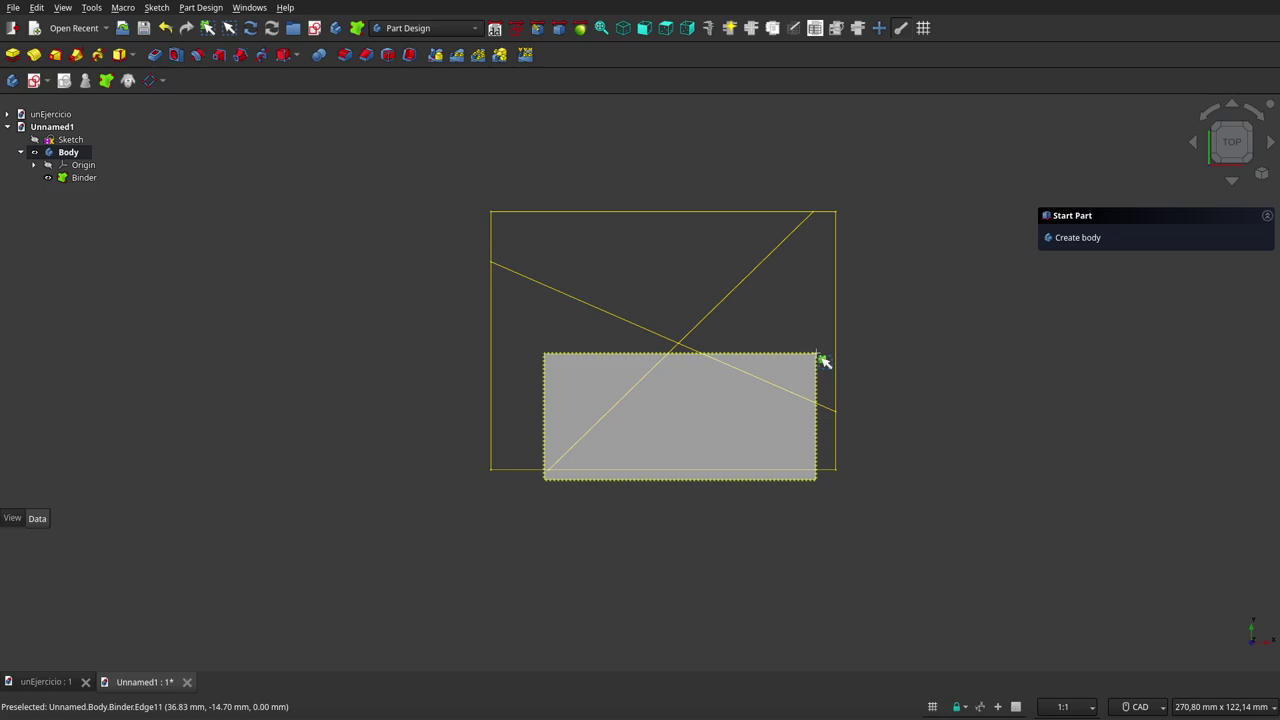
{"action": "left_click_drag", "start_coordinate": [823, 361], "coordinate": [818, 359]}
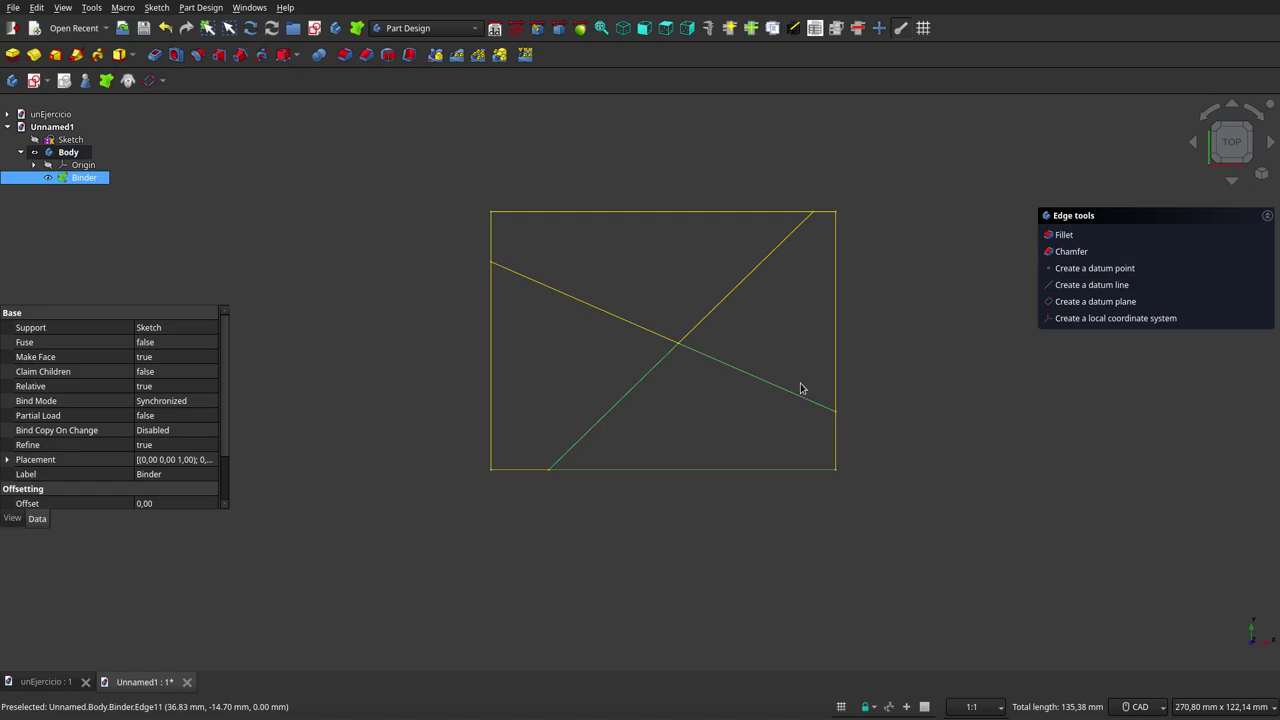
{"action": "left_click", "coordinate": [760, 523]}
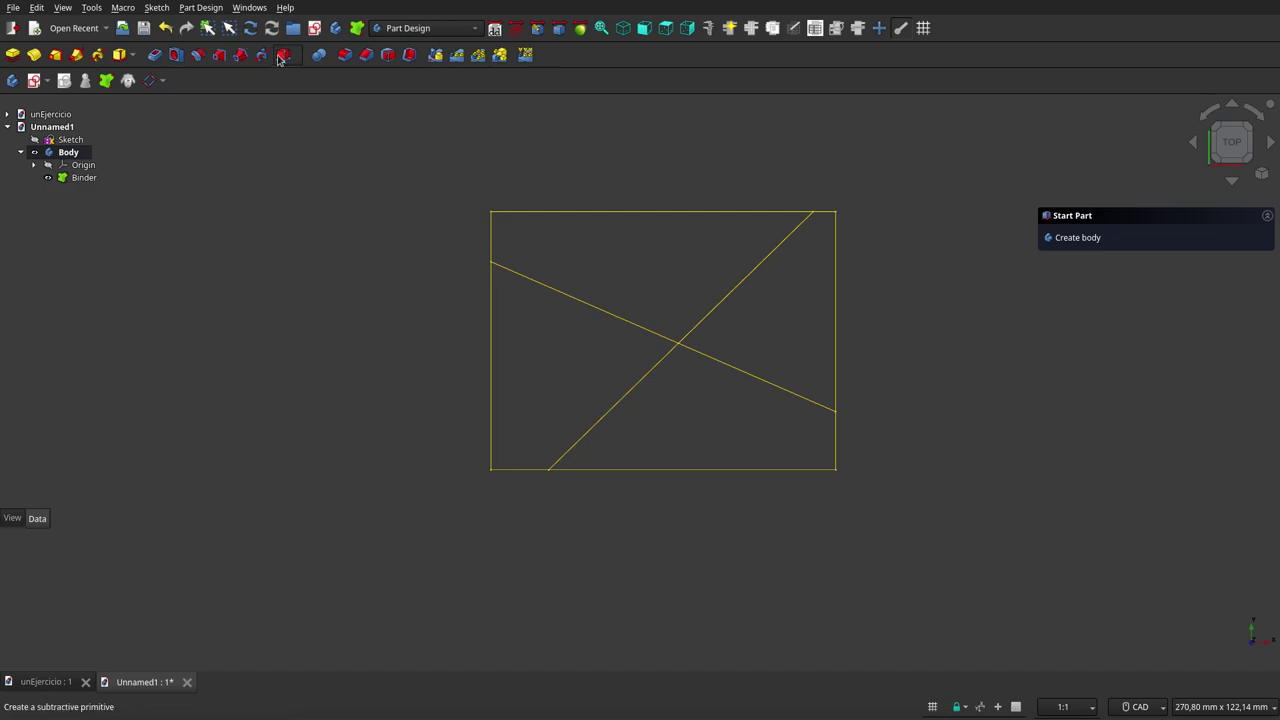
{"action": "left_click", "coordinate": [213, 33]}
{"action": "mouse_move", "coordinate": [540, 478]}
{"action": "left_mouse_down"}
{"action": "mouse_move", "coordinate": [851, 473]}
{"action": "mouse_move", "coordinate": [850, 375]}
{"action": "left_mouse_up"}
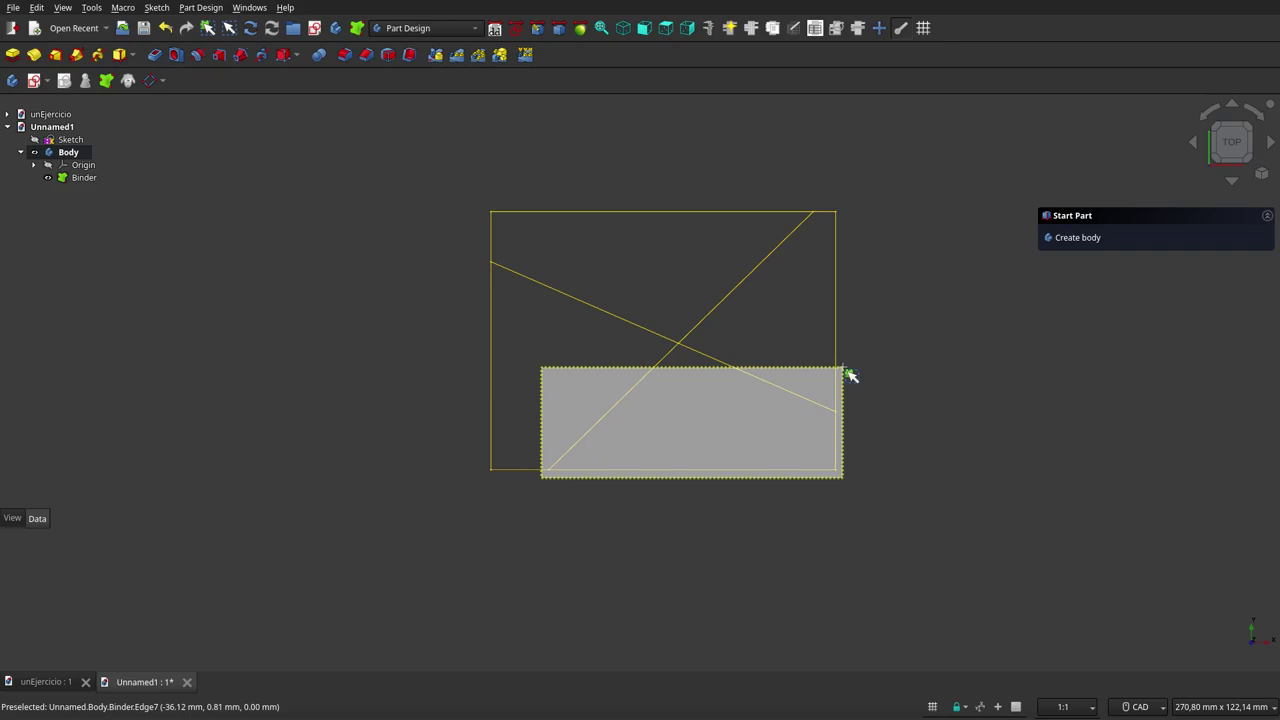
{"action": "left_click_drag", "start_coordinate": [848, 374], "coordinate": [845, 372]}
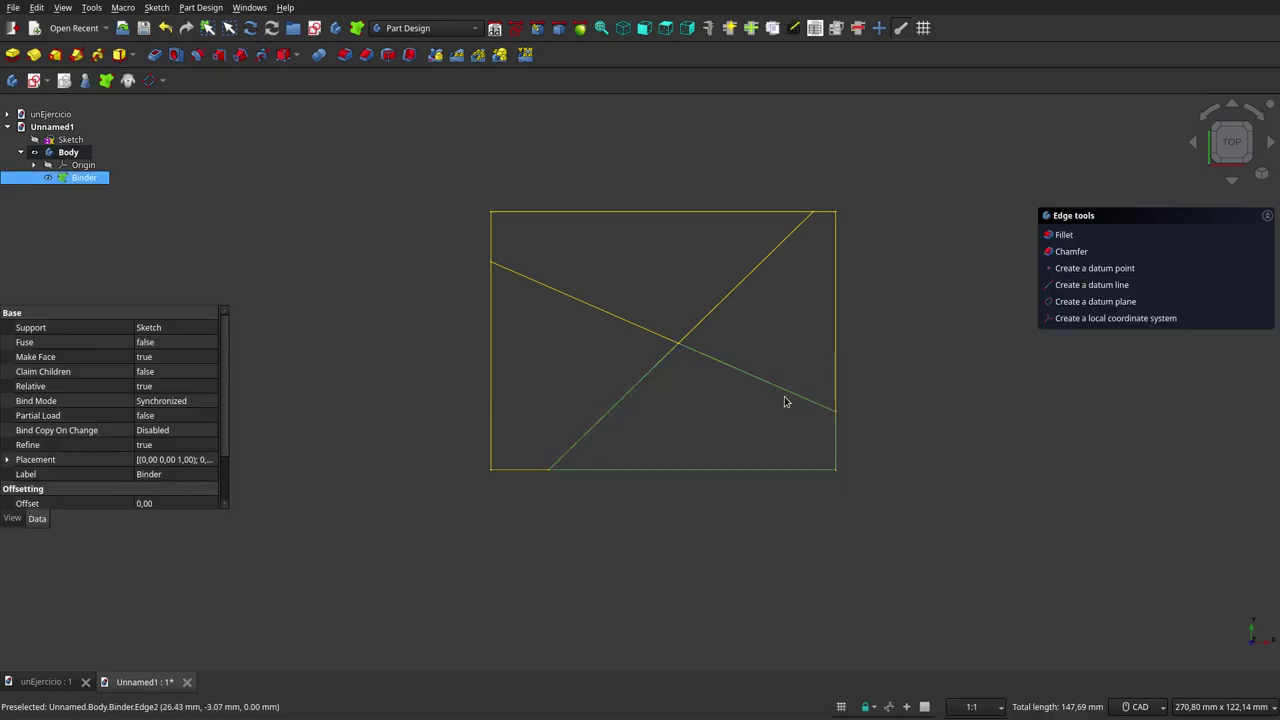
Pad the selected lower region 10 mm and inspect it in isometric before returning to Top
{"action": "left_click", "coordinate": [13, 55]}
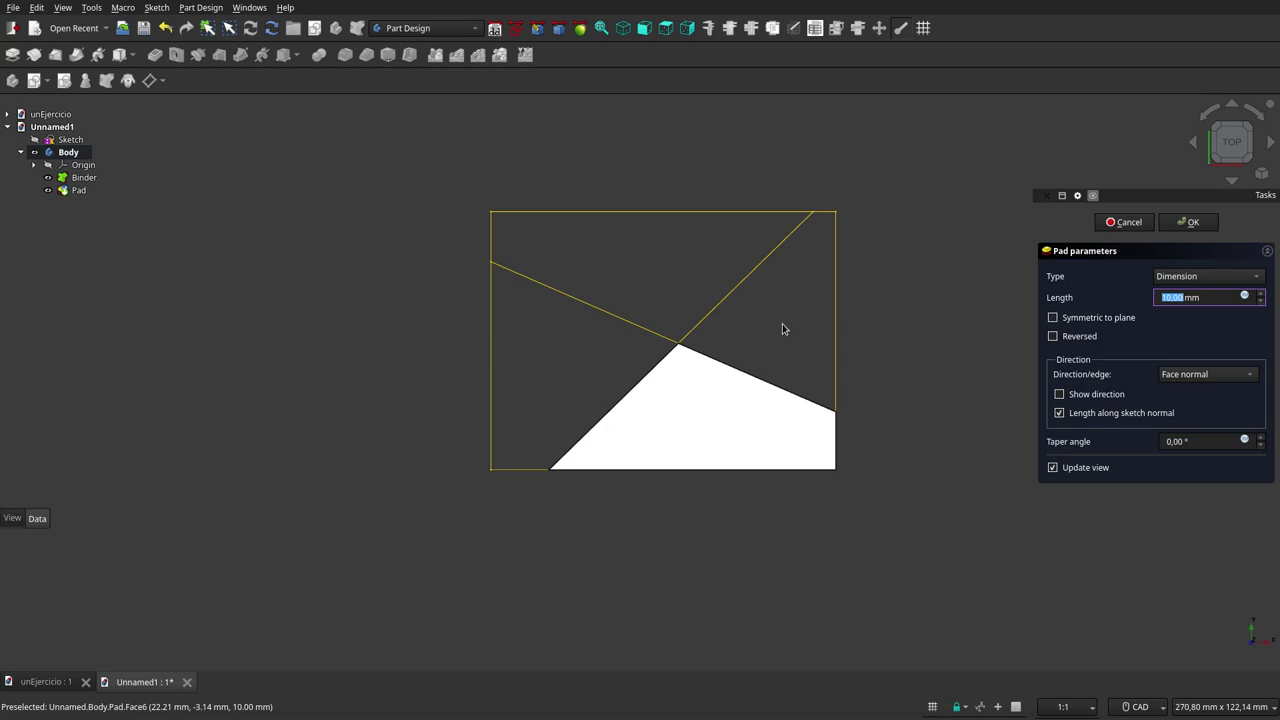
{"action": "left_click", "coordinate": [1190, 223]}
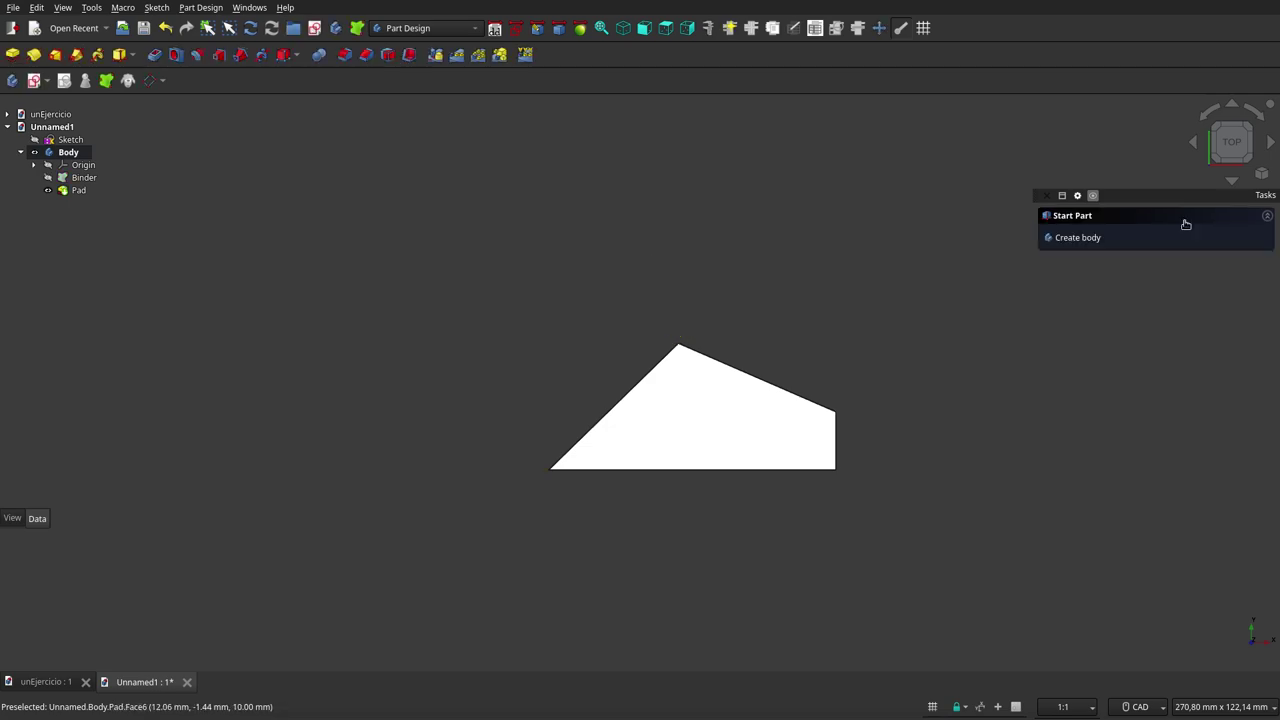
{"action": "left_click", "coordinate": [622, 30]}
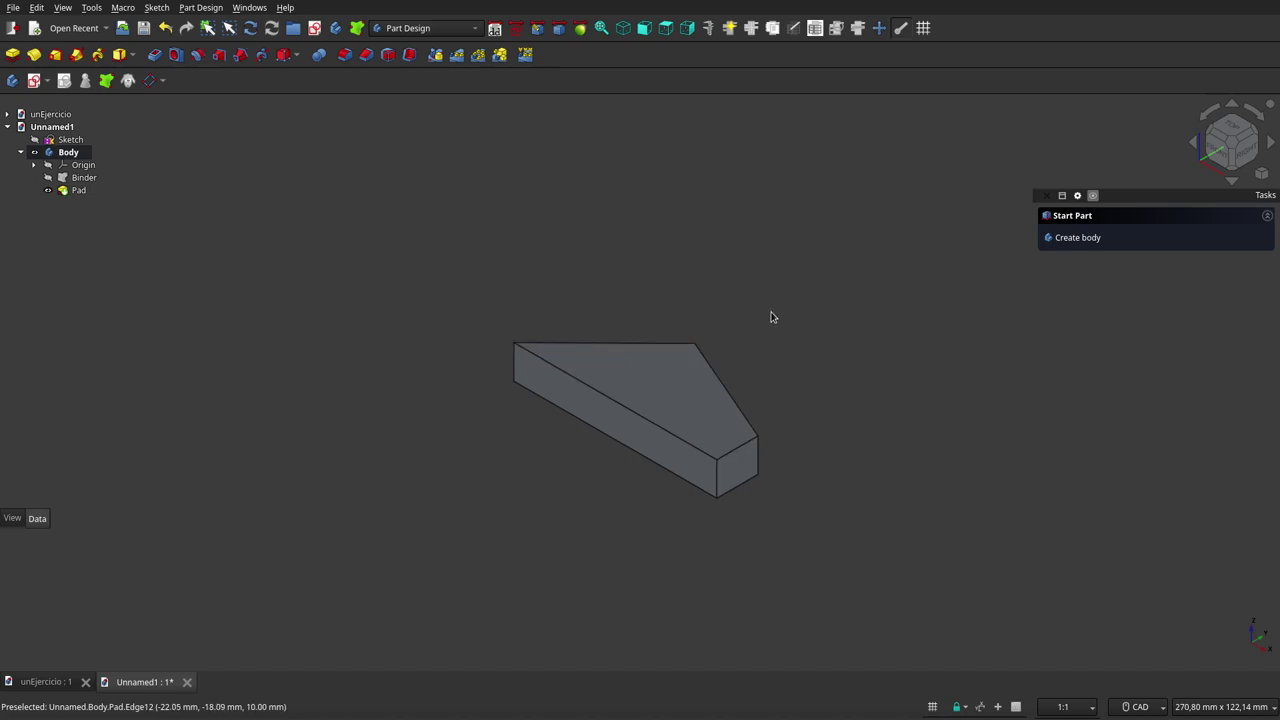
{"action": "key", "text": "2"}
Hide the Pad and show the Binder outline again
{"action": "left_click", "coordinate": [79, 191]}
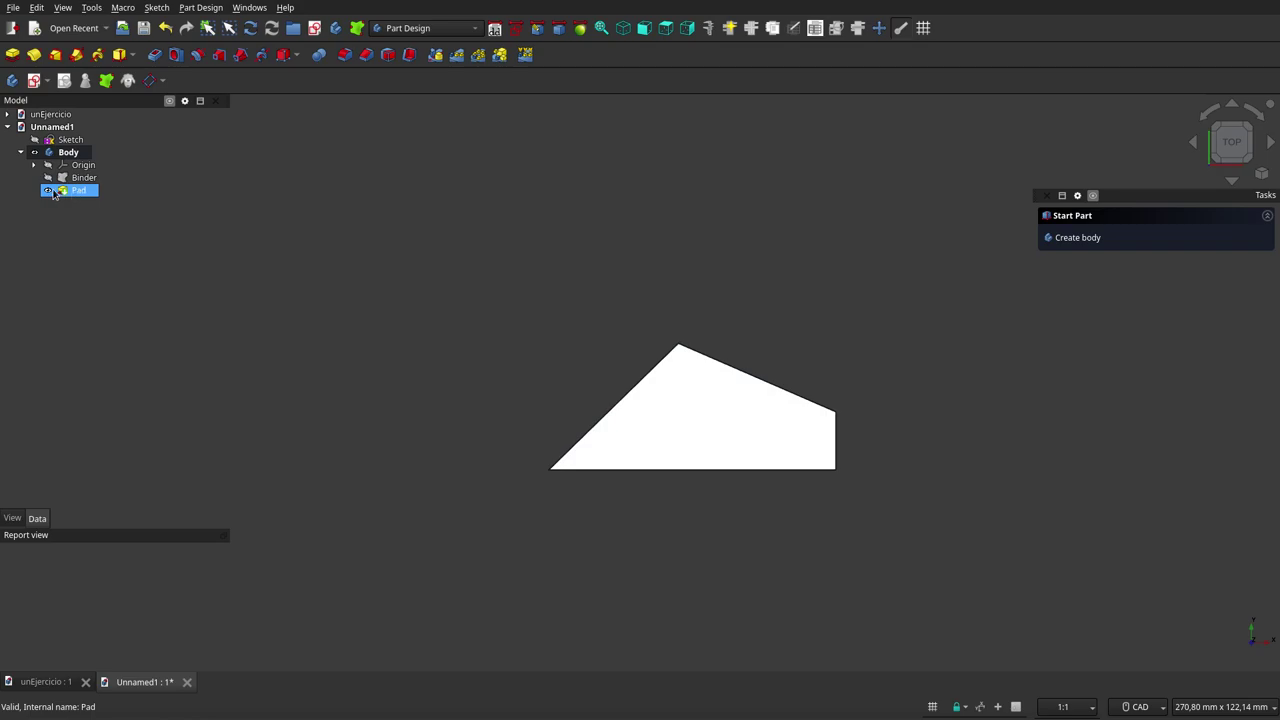
{"action": "left_click", "coordinate": [47, 191]}
{"action": "left_click", "coordinate": [47, 177]}
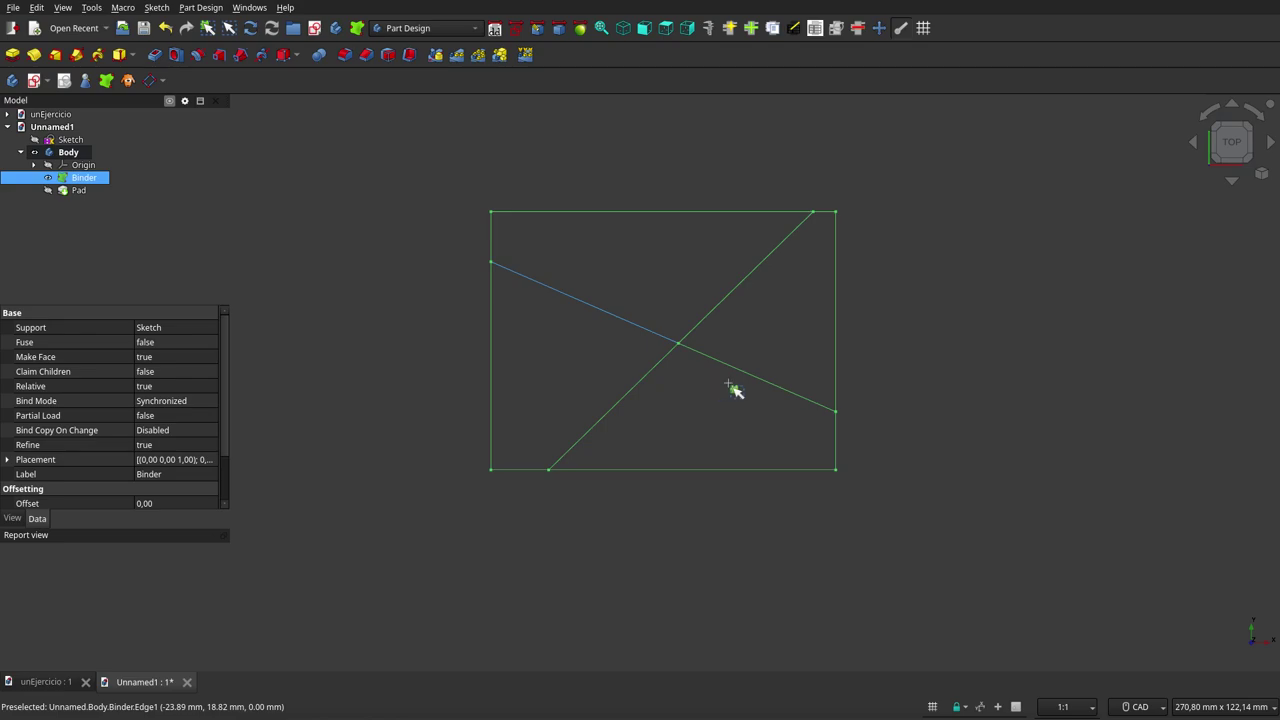
Box-select the right-hand triangle's edges and pad them 15 mm as Pad001
{"action": "left_click", "coordinate": [636, 258]}
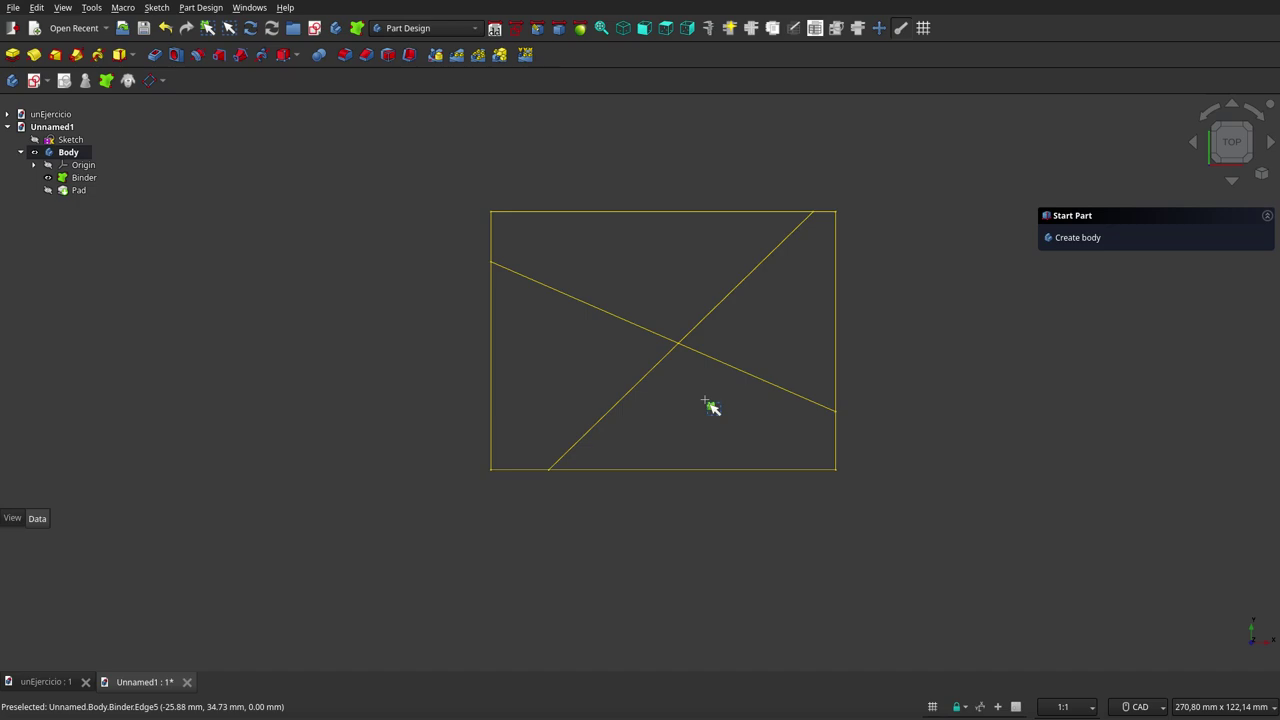
{"action": "left_click_drag", "start_coordinate": [697, 366], "coordinate": [860, 197]}
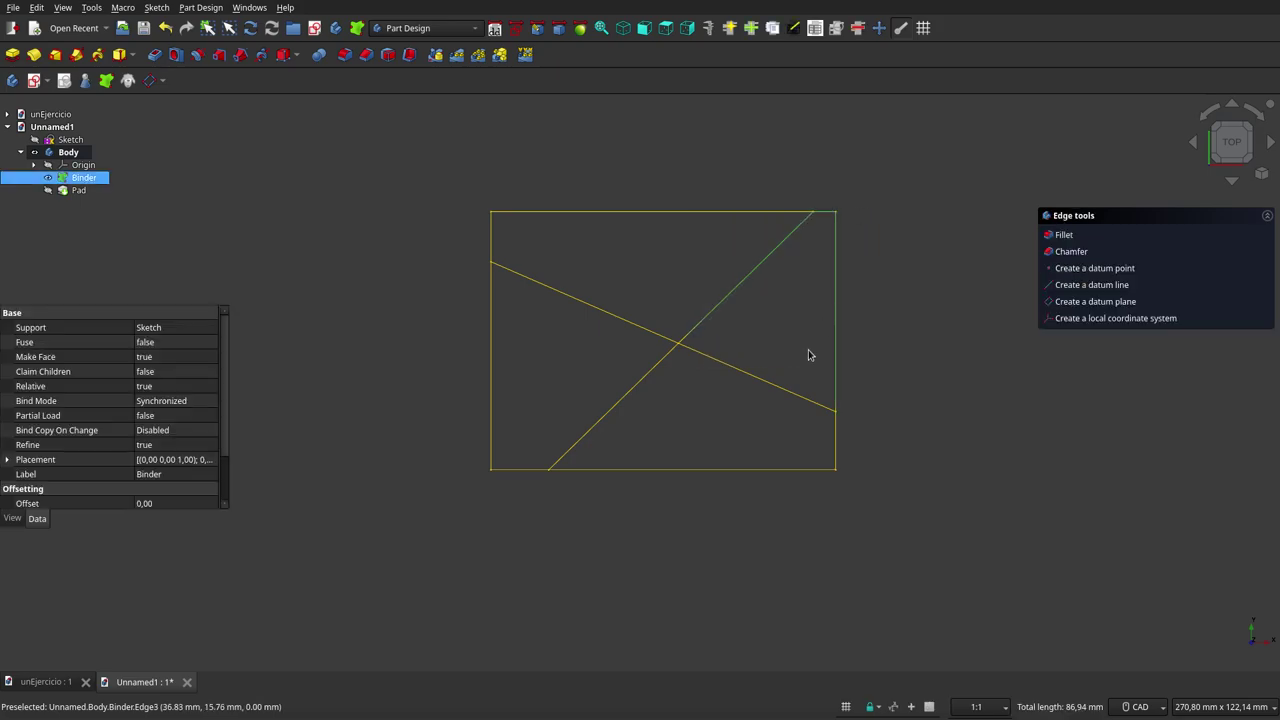
{"action": "left_click", "coordinate": [330, 108]}
{"action": "left_click", "coordinate": [208, 28]}
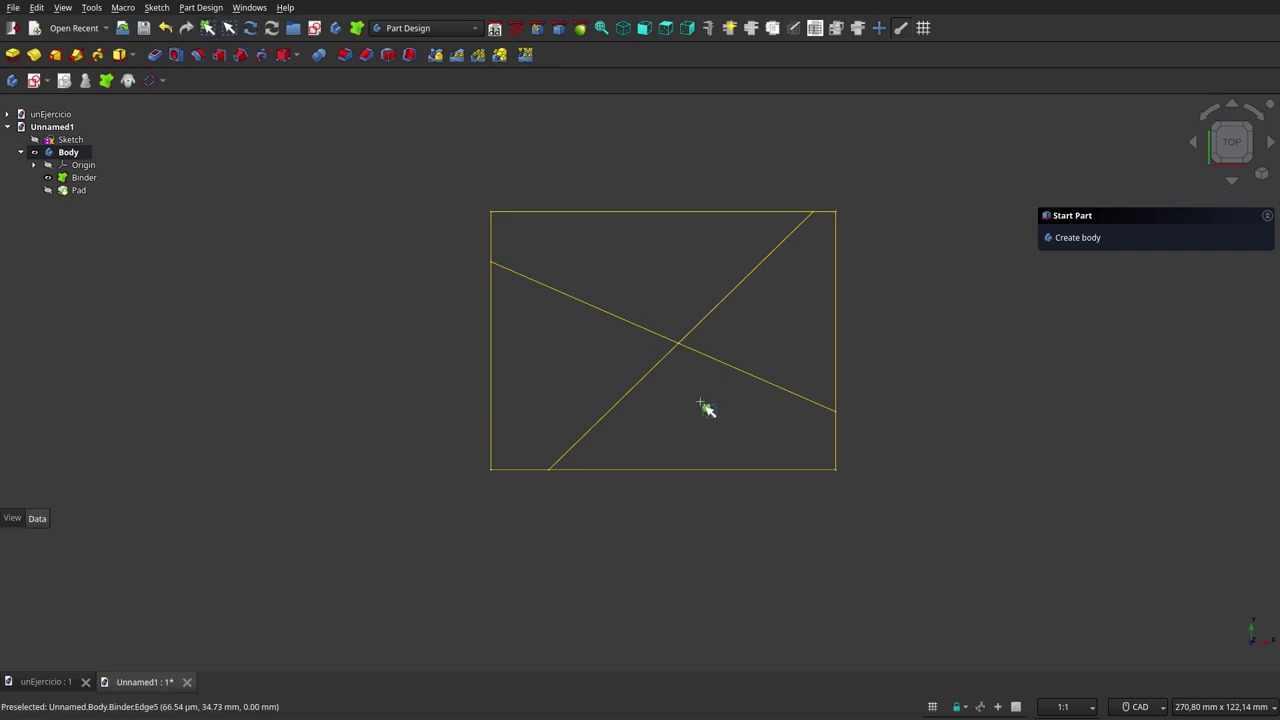
{"action": "mouse_move", "coordinate": [700, 401]}
{"action": "left_mouse_down"}
{"action": "mouse_move", "coordinate": [873, 283]}
{"action": "mouse_move", "coordinate": [877, 202]}
{"action": "left_mouse_up"}
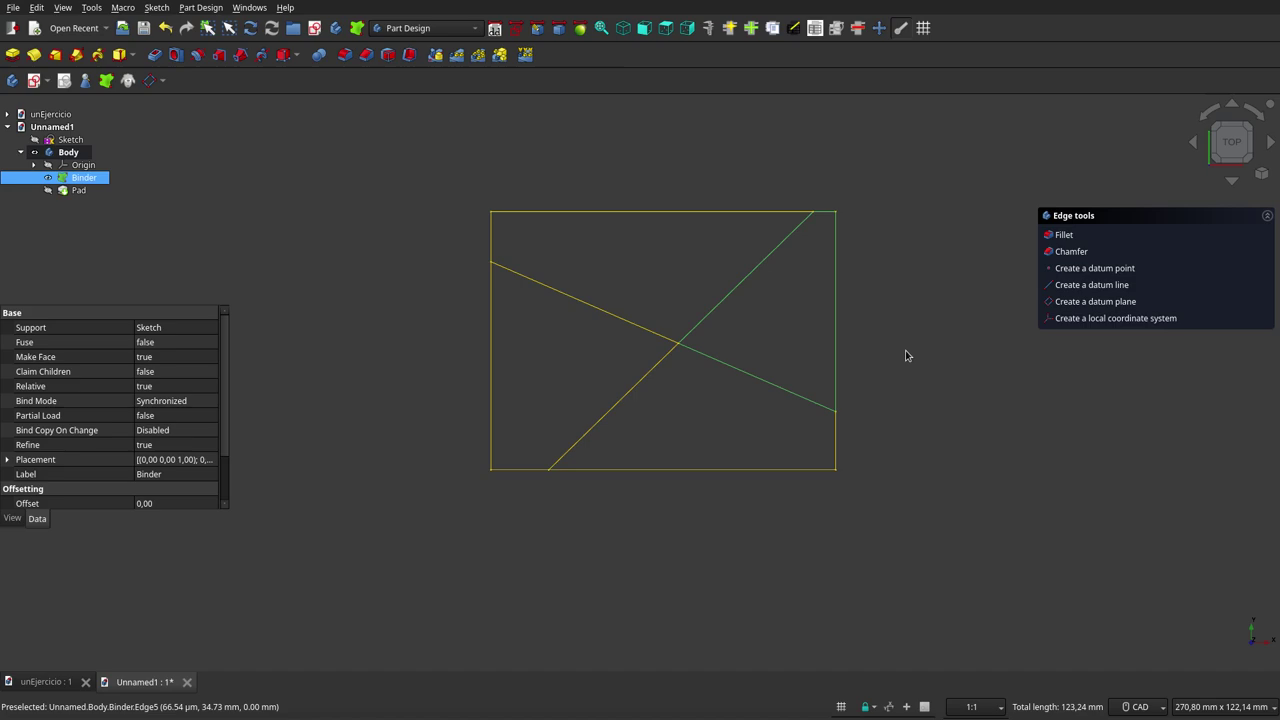
{"action": "left_click", "coordinate": [12, 54]}
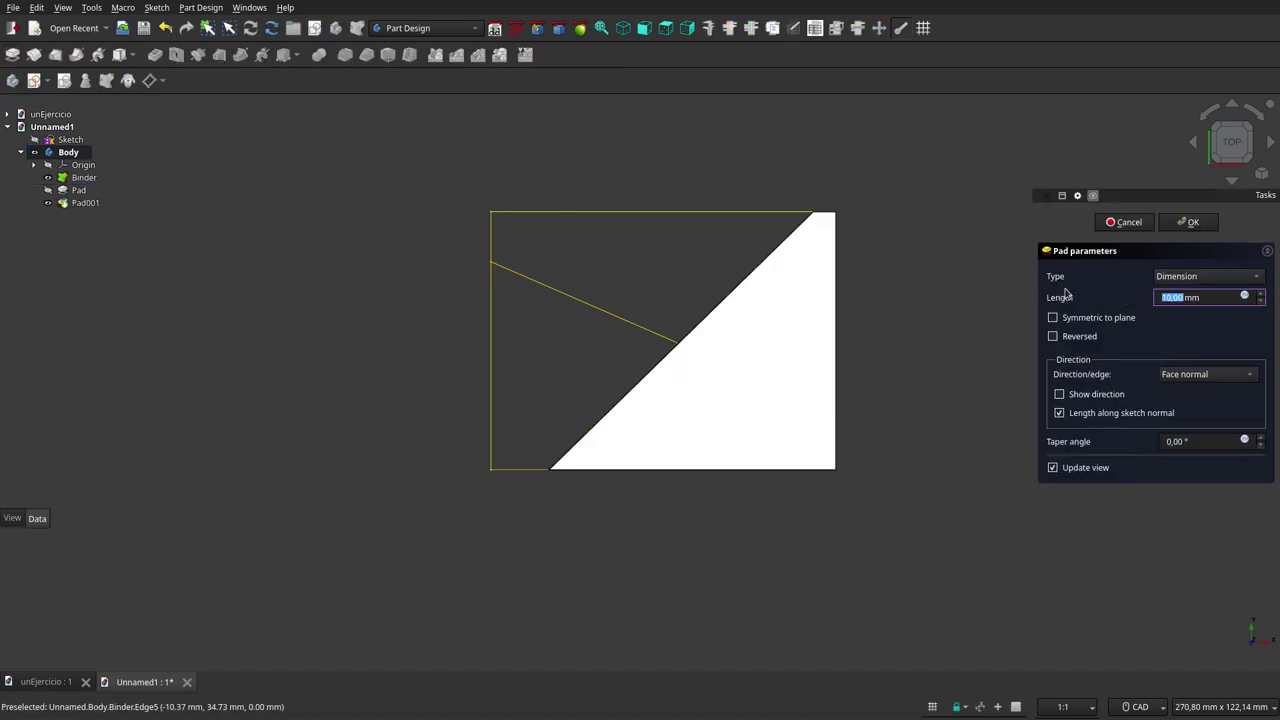
{"action": "scroll", "coordinate": [1194, 297], "scroll_direction": "up", "scroll_amount": 3}
{"action": "left_click", "coordinate": [1192, 222]}
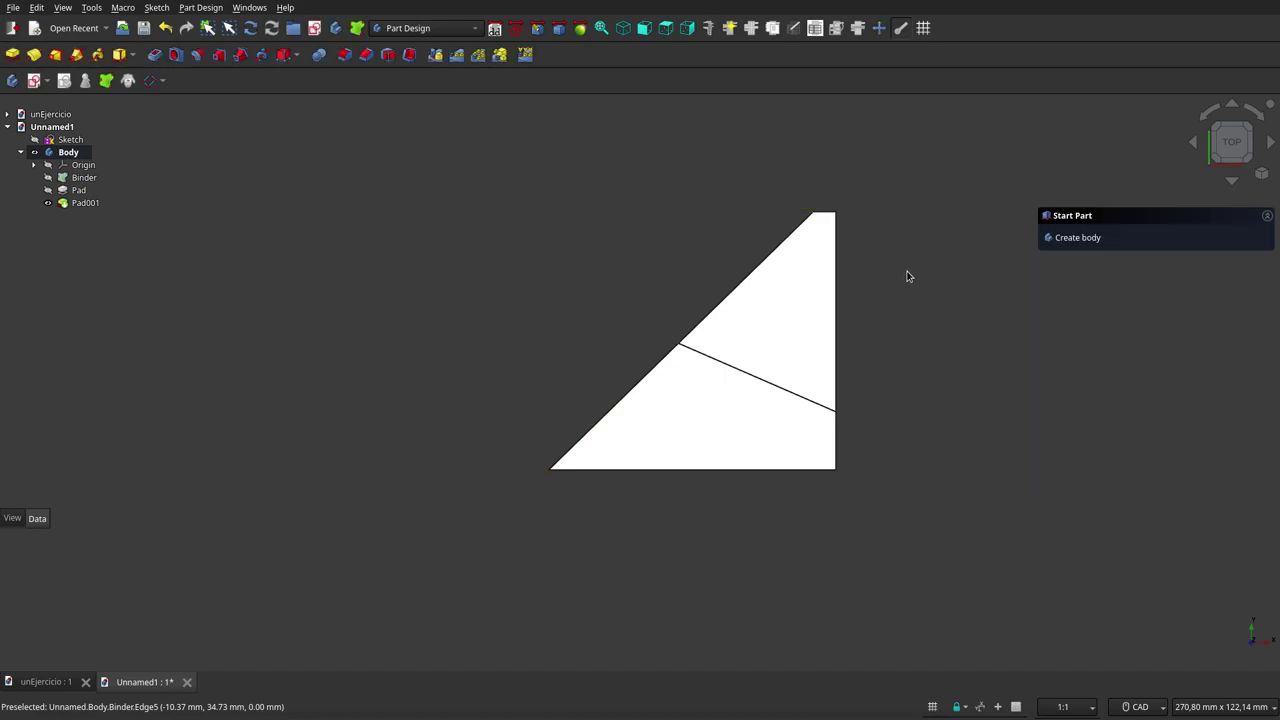
Hide Pad001 and show the Binder outline again
{"action": "left_click", "coordinate": [55, 203]}
{"action": "left_click", "coordinate": [48, 203]}
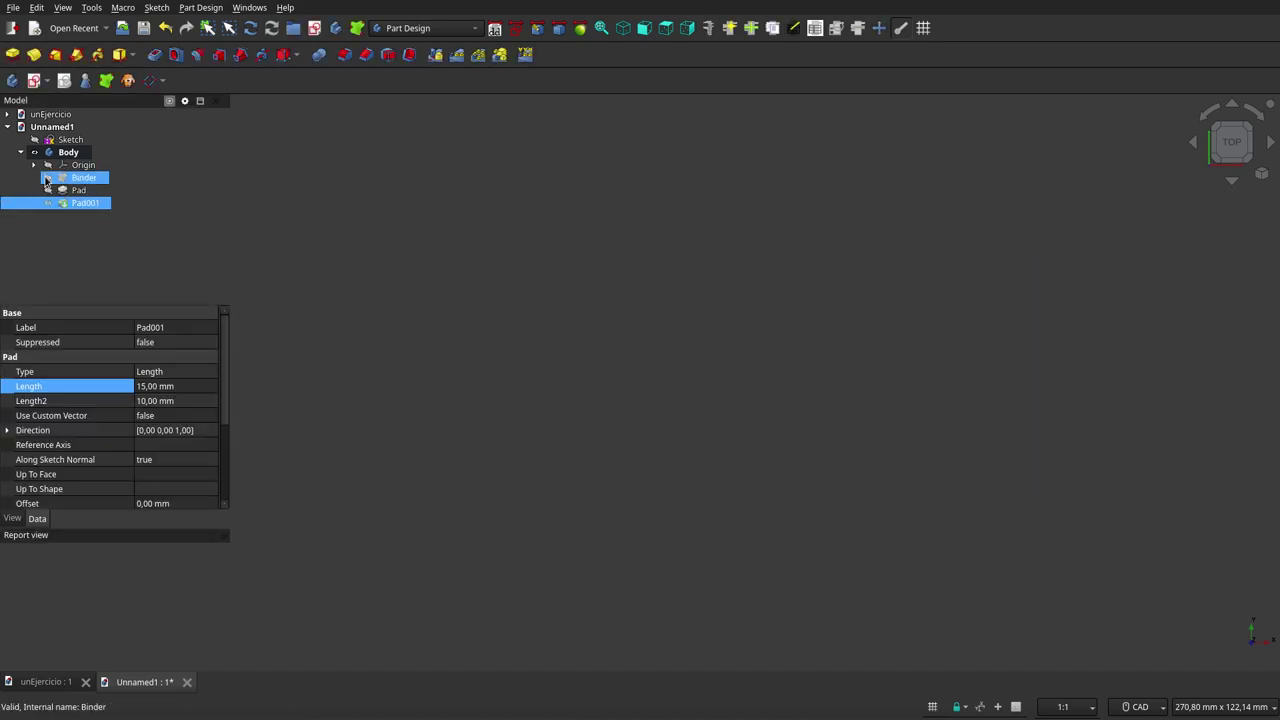
{"action": "left_click", "coordinate": [47, 178]}
{"action": "left_click", "coordinate": [617, 257]}
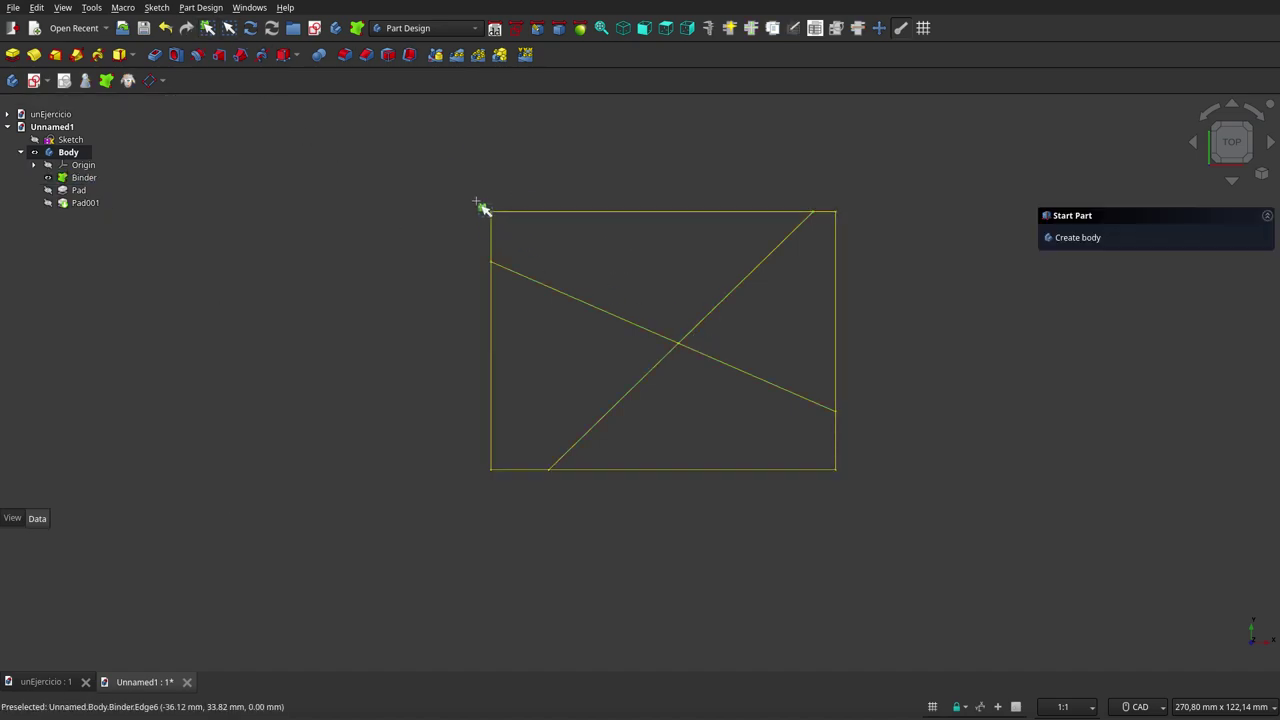
Pad the boxed left triangular region 20 mm as Pad002 and view the block isometrically
{"action": "mouse_move", "coordinate": [483, 200]}
{"action": "left_mouse_down"}
{"action": "mouse_move", "coordinate": [753, 345]}
{"action": "mouse_move", "coordinate": [768, 338]}
{"action": "left_mouse_up"}
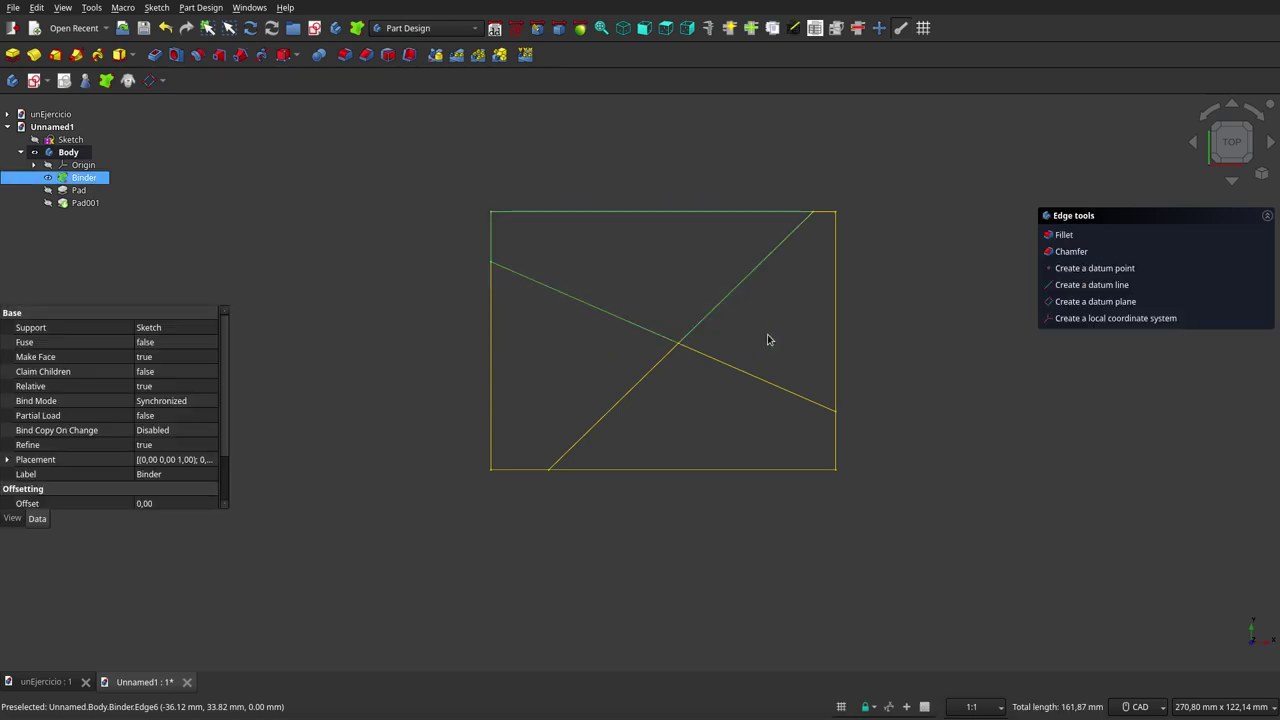
{"action": "left_click", "coordinate": [12, 56]}
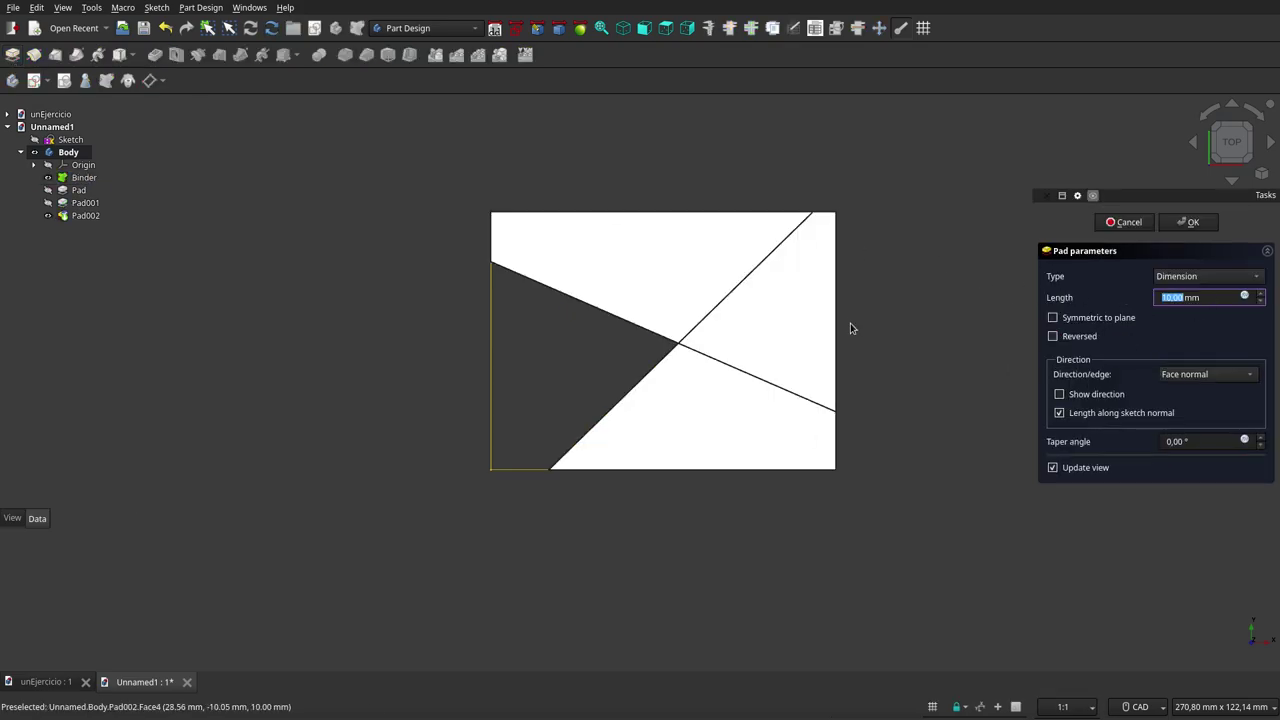
{"action": "left_click", "coordinate": [1166, 292]}
{"action": "type", "text": "20"}
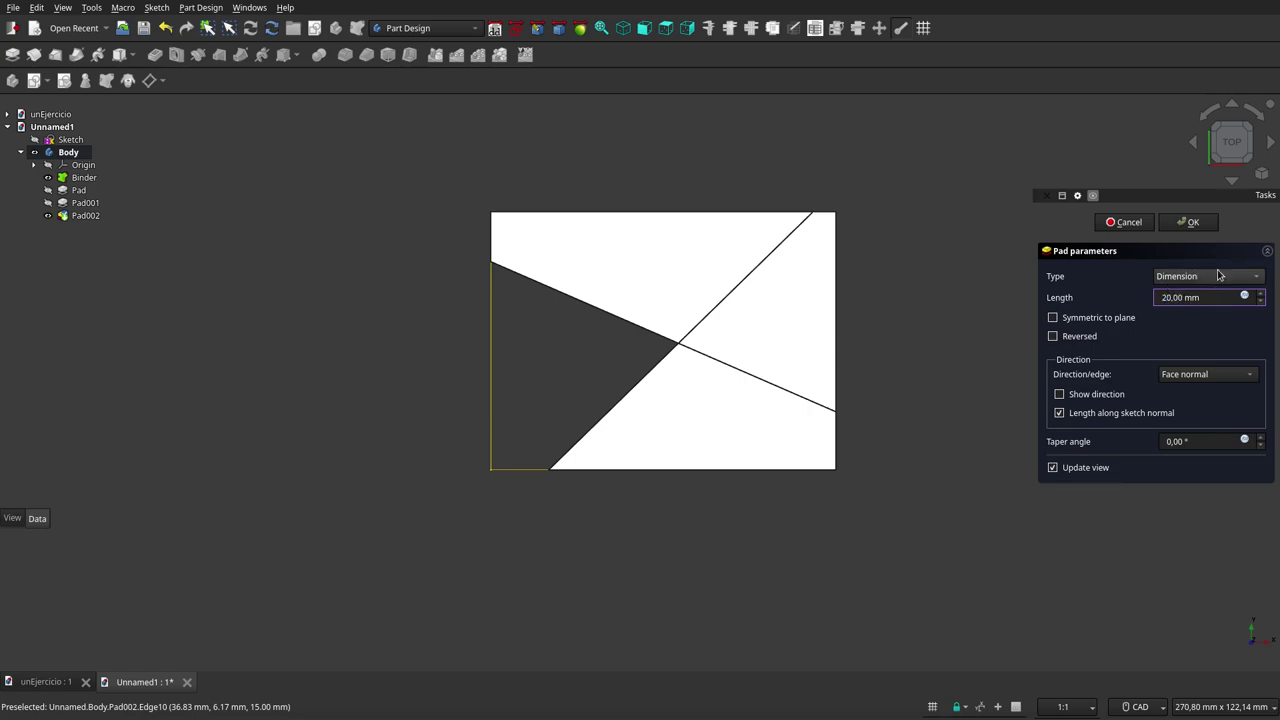
{"action": "left_click", "coordinate": [1195, 222]}
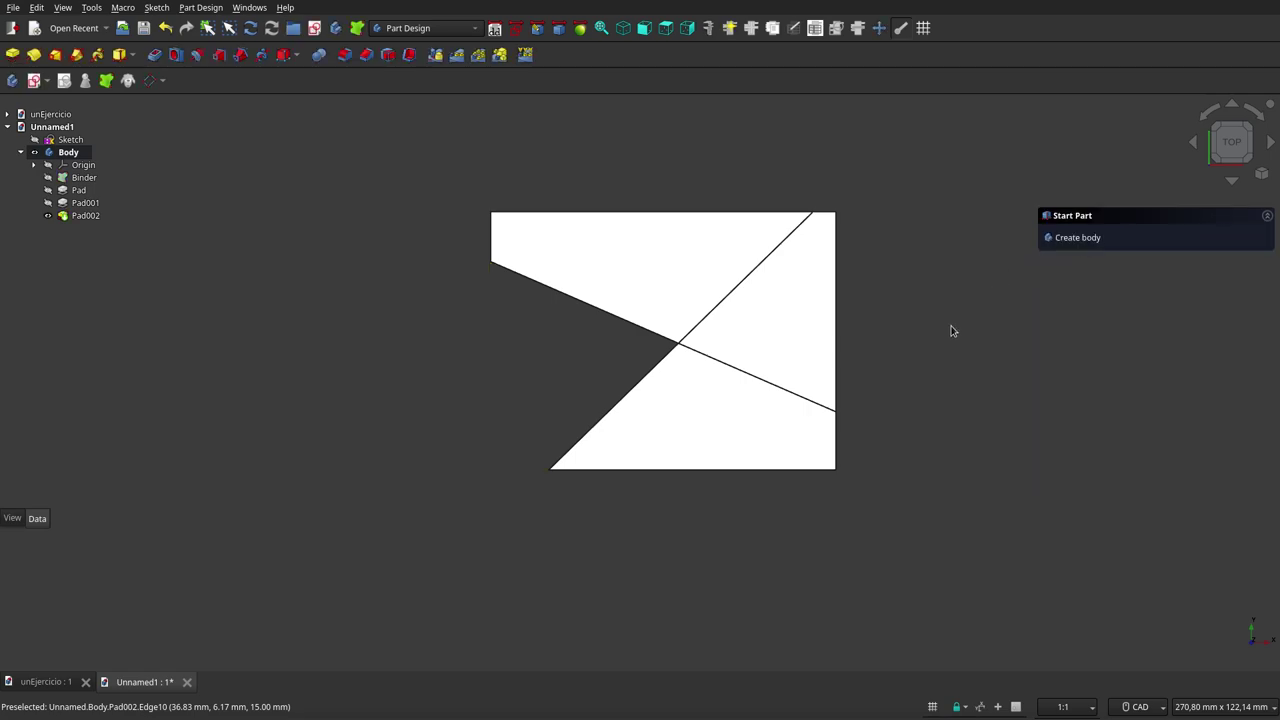
{"action": "left_click", "coordinate": [625, 30]}
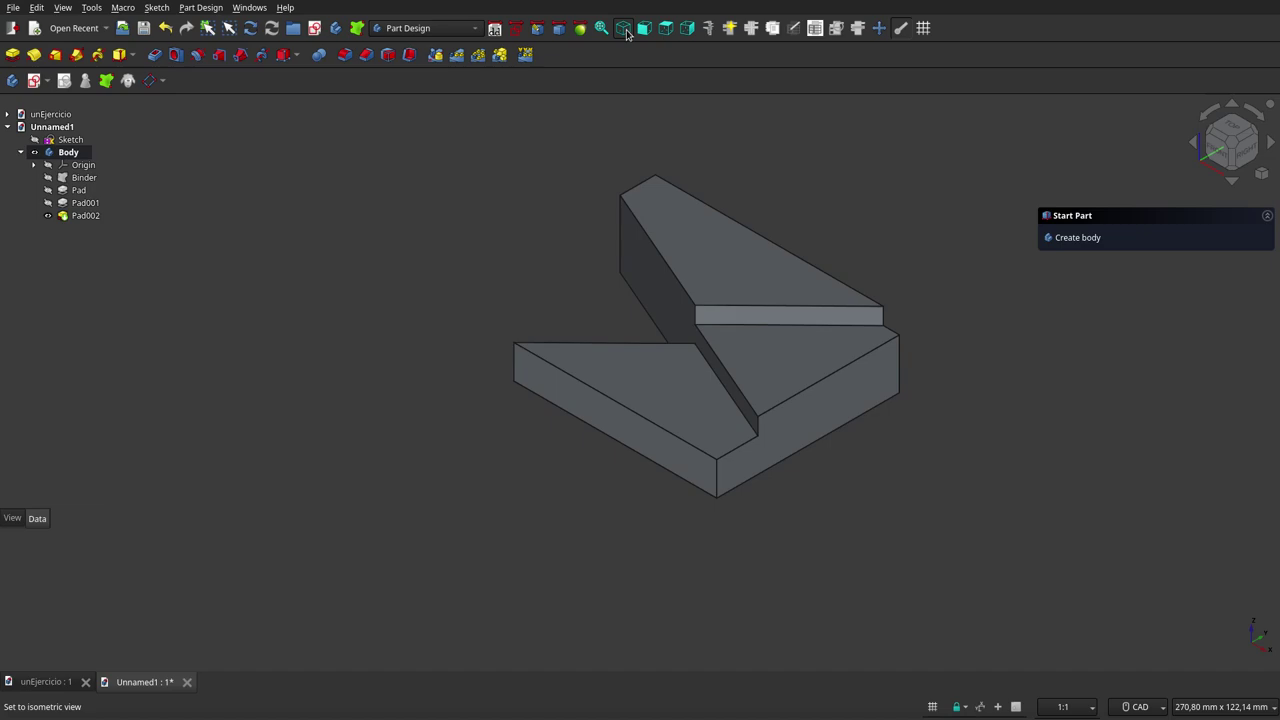
In top view, hide Pad002 and show the Binder geometry
{"action": "left_click", "coordinate": [665, 28]}
{"action": "left_click", "coordinate": [46, 217]}
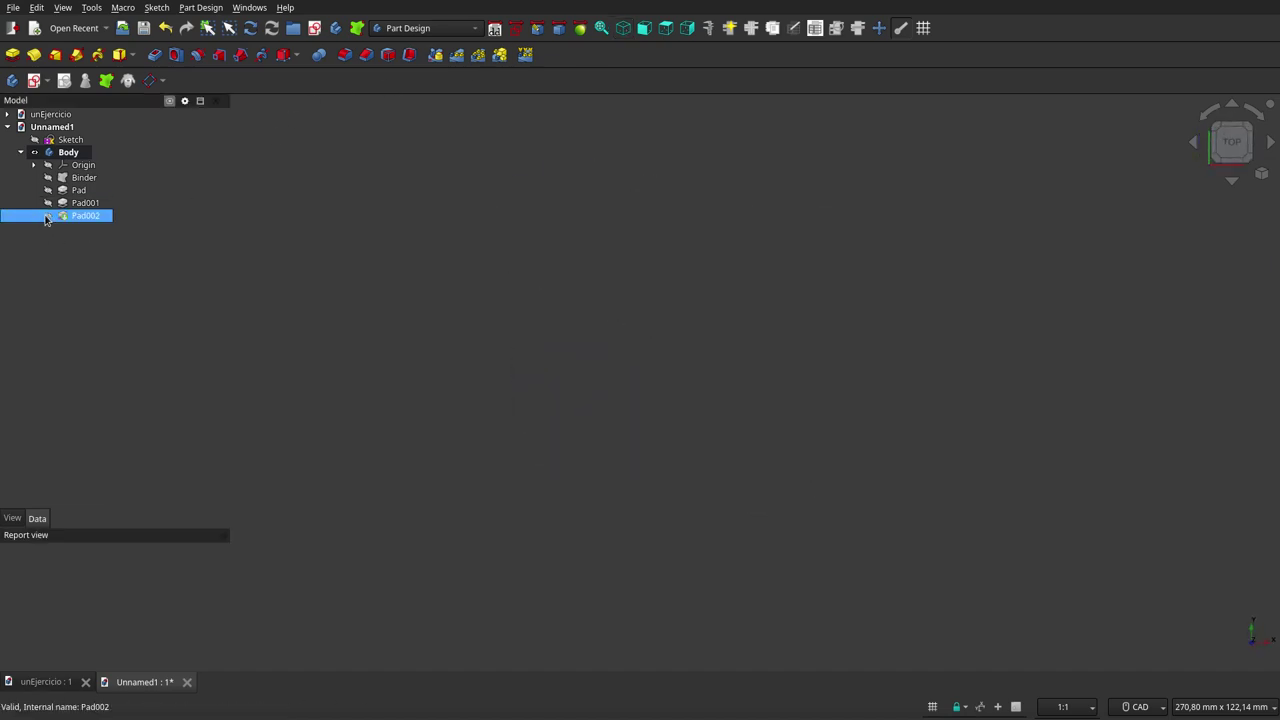
{"action": "left_click", "coordinate": [52, 179]}
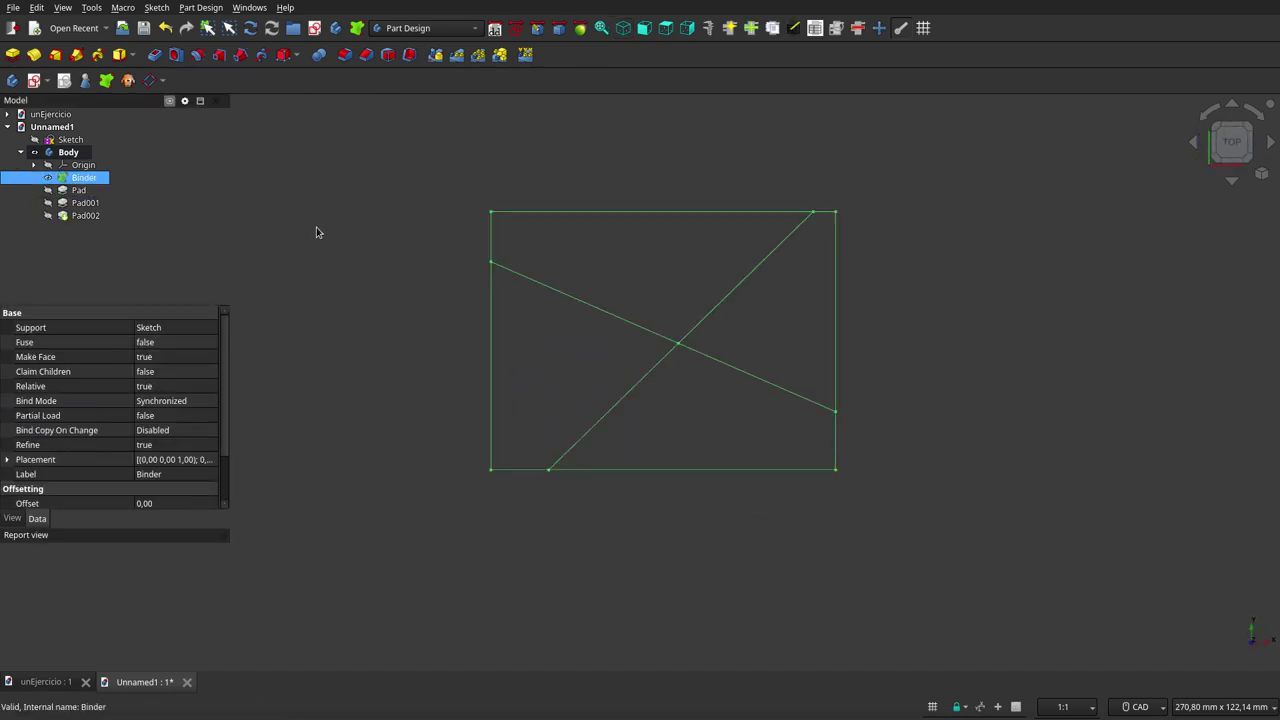
{"action": "left_click", "coordinate": [545, 352]}
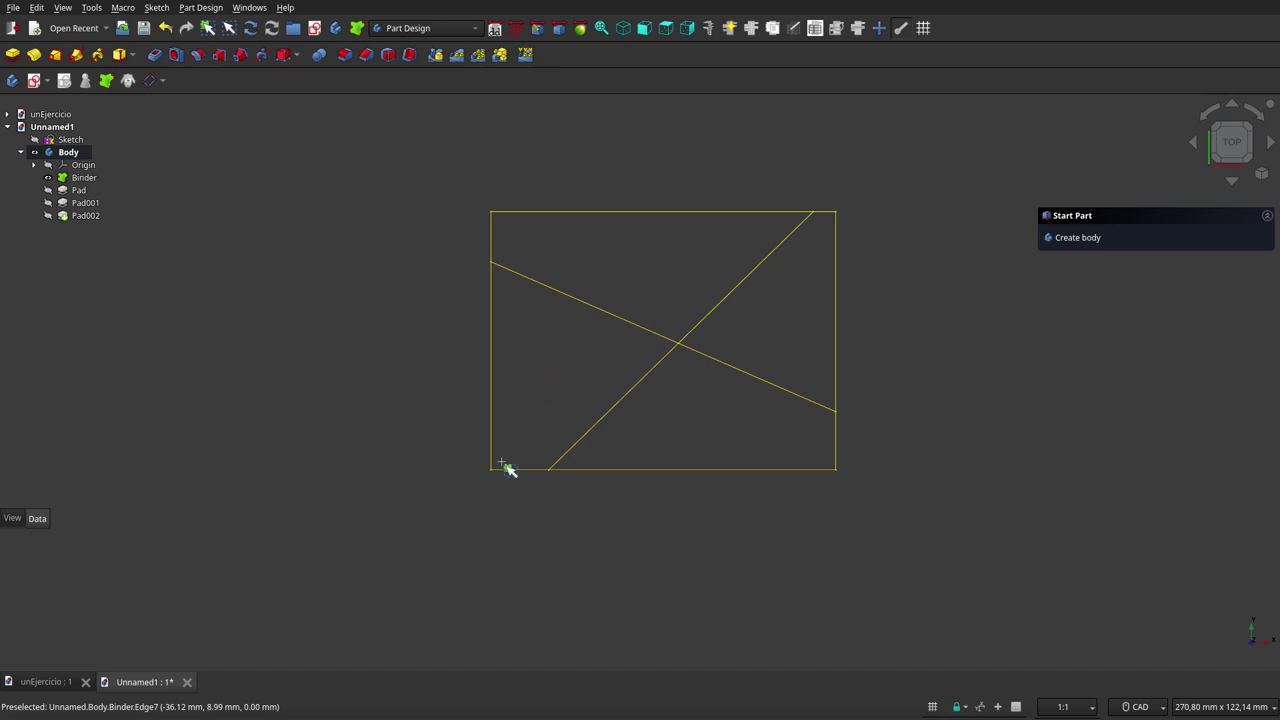
Select the lower-left region's binder edges and start a new pad
{"action": "left_click_drag", "start_coordinate": [609, 461], "coordinate": [641, 281]}
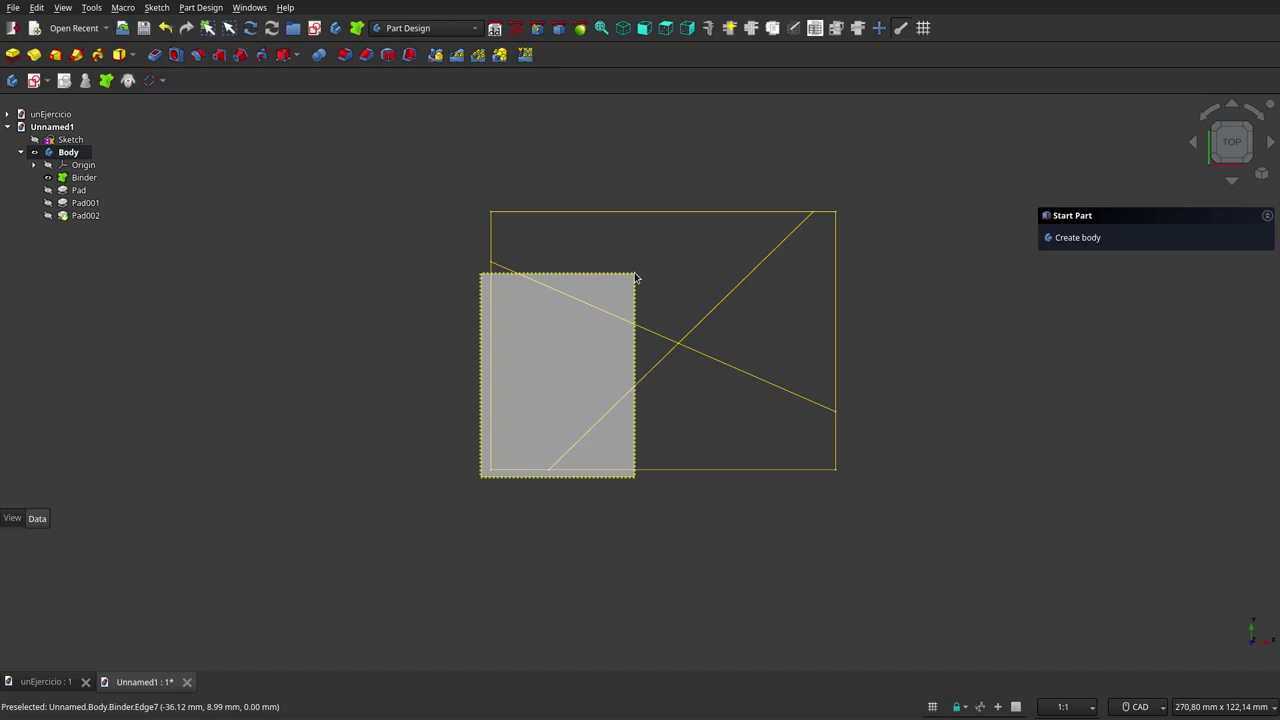
{"action": "left_click_drag", "start_coordinate": [641, 281], "coordinate": [633, 278]}
{"action": "left_click", "coordinate": [12, 54]}
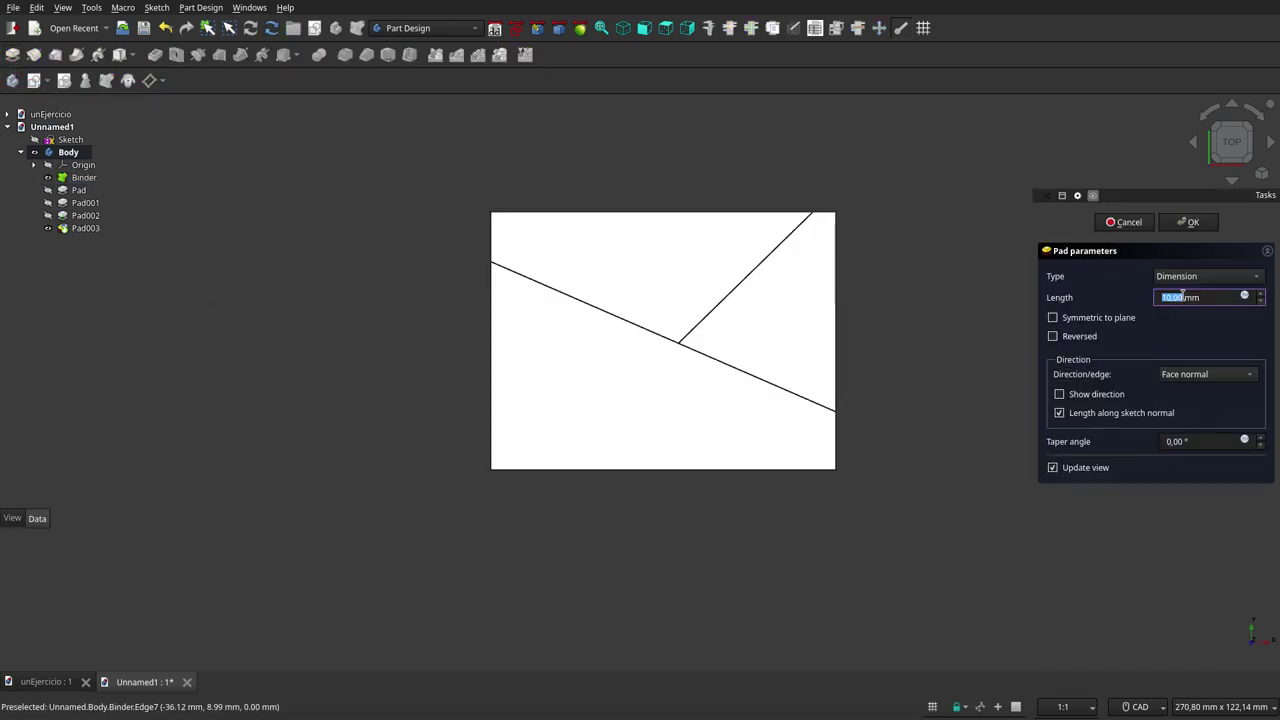
Confirm the 25 mm Pad003 and inspect the four-level block from an isometric angle
{"action": "left_click", "coordinate": [1187, 222]}
{"action": "left_click", "coordinate": [623, 28]}
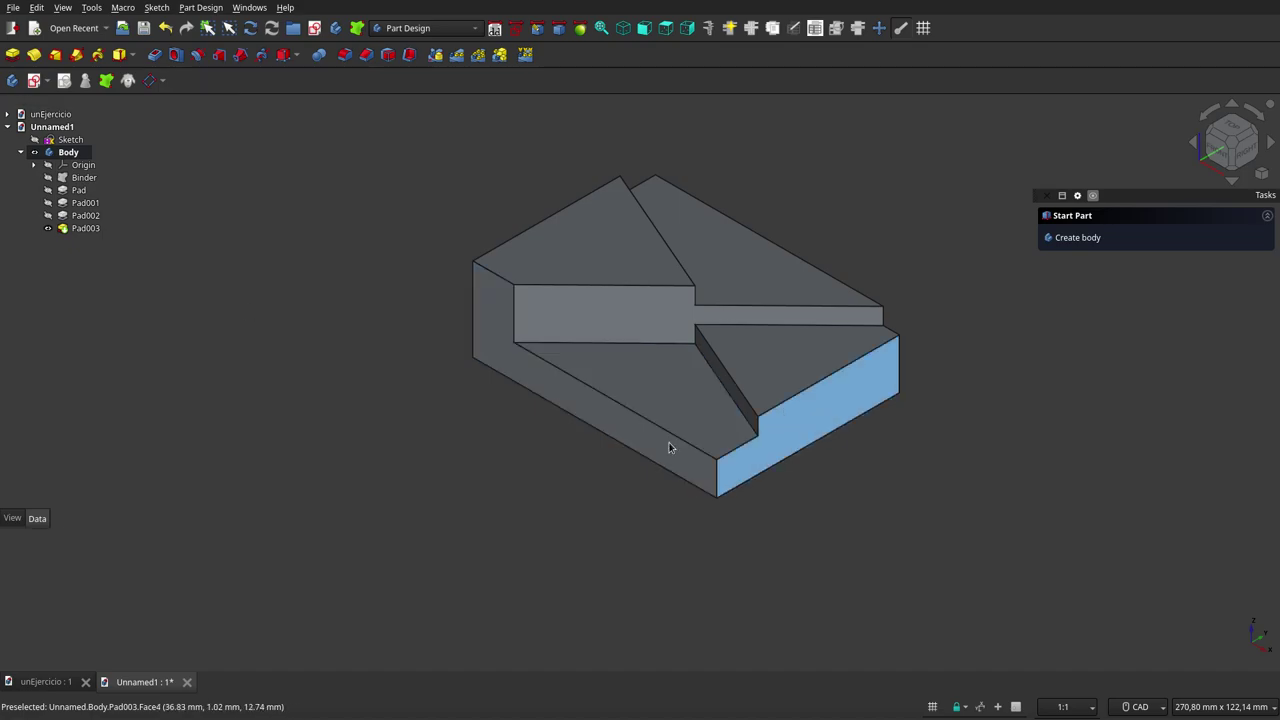
{"action": "scroll", "coordinate": [509, 534], "scroll_direction": "down", "scroll_amount": 2}
{"action": "scroll", "coordinate": [690, 405], "scroll_direction": "up", "scroll_amount": 1}
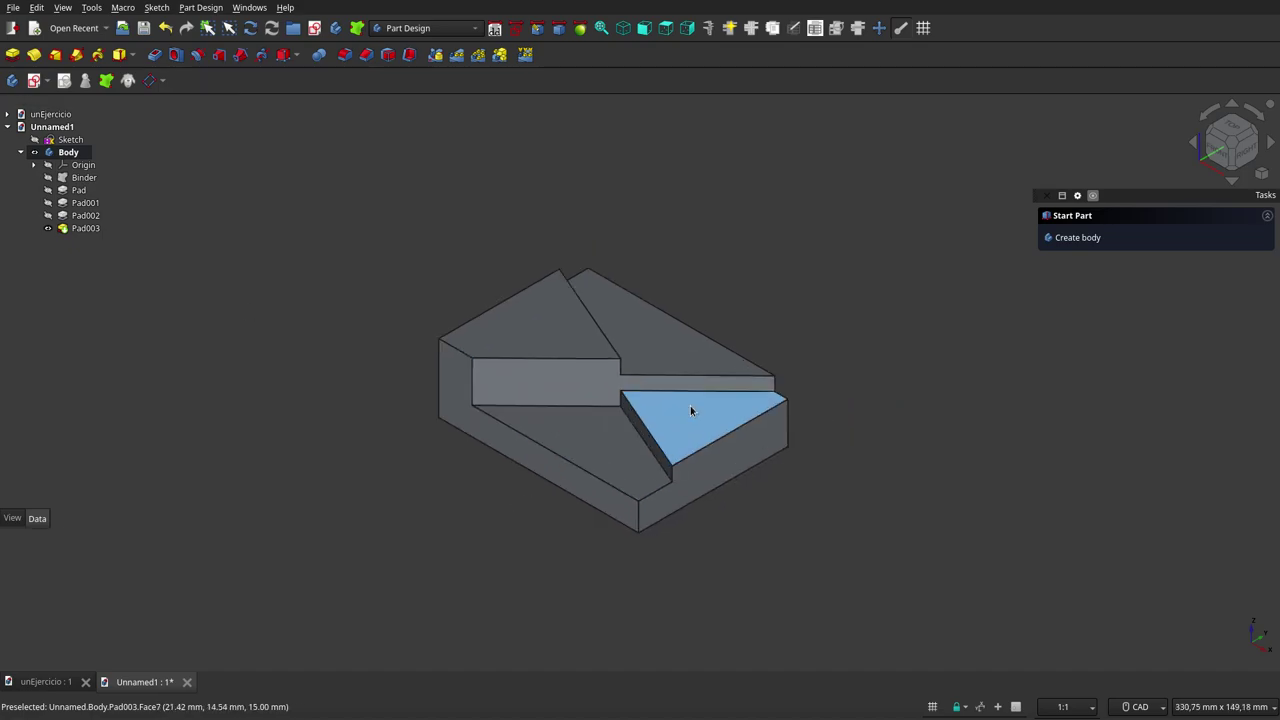
{"action": "mouse_move", "coordinate": [690, 405]}
{"action": "middle_mouse_down"}
{"action": "mouse_move", "coordinate": [451, 442]}
{"action": "mouse_move", "coordinate": [694, 457]}
{"action": "mouse_move", "coordinate": [746, 354]}
{"action": "mouse_move", "coordinate": [647, 430]}
{"action": "mouse_move", "coordinate": [509, 409]}
{"action": "mouse_move", "coordinate": [569, 434]}
{"action": "mouse_move", "coordinate": [657, 431]}
{"action": "mouse_move", "coordinate": [725, 379]}
{"action": "mouse_move", "coordinate": [726, 414]}
{"action": "middle_mouse_up"}
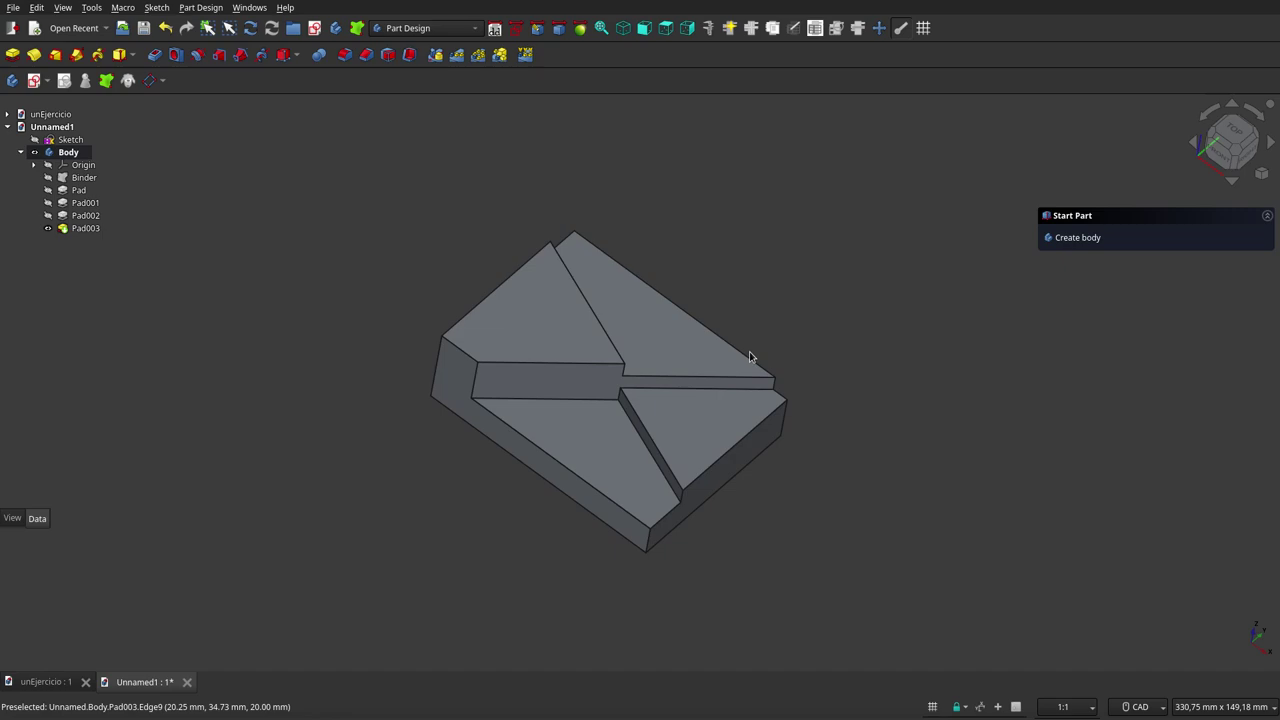
Select Pad003 and open View > Color per face for it
{"action": "left_click", "coordinate": [62, 152]}
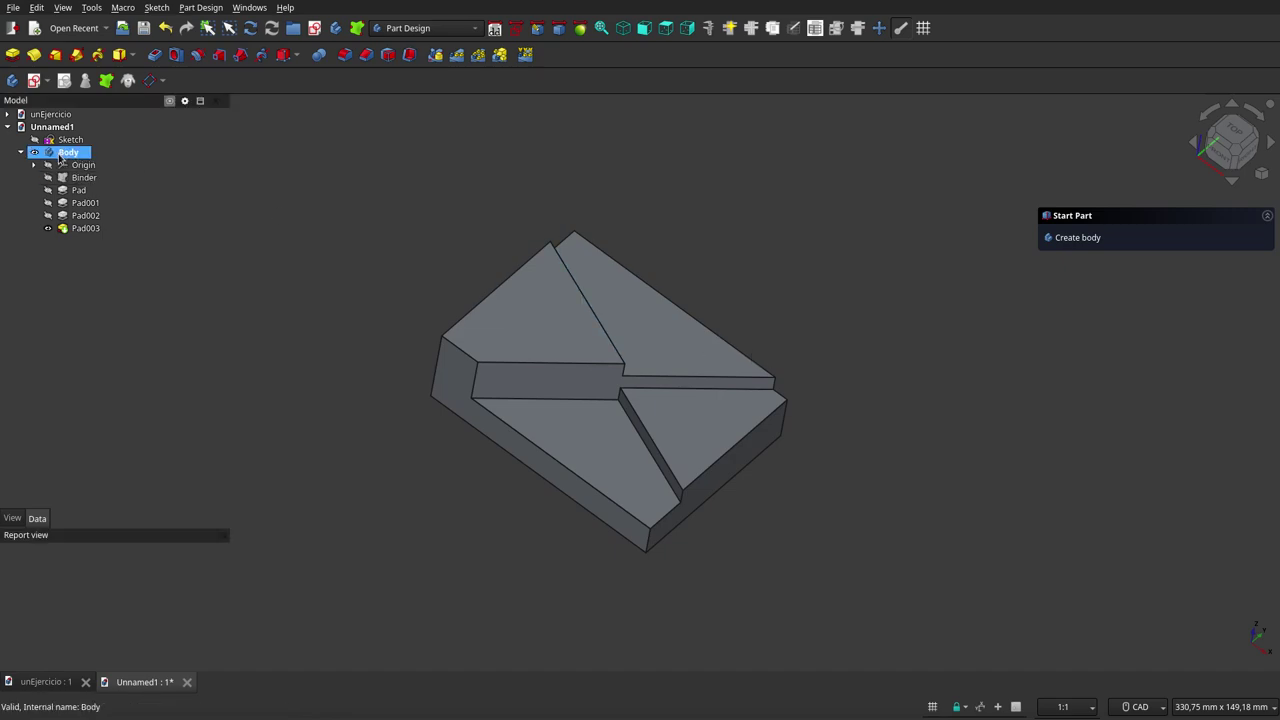
{"action": "left_click", "coordinate": [86, 228]}
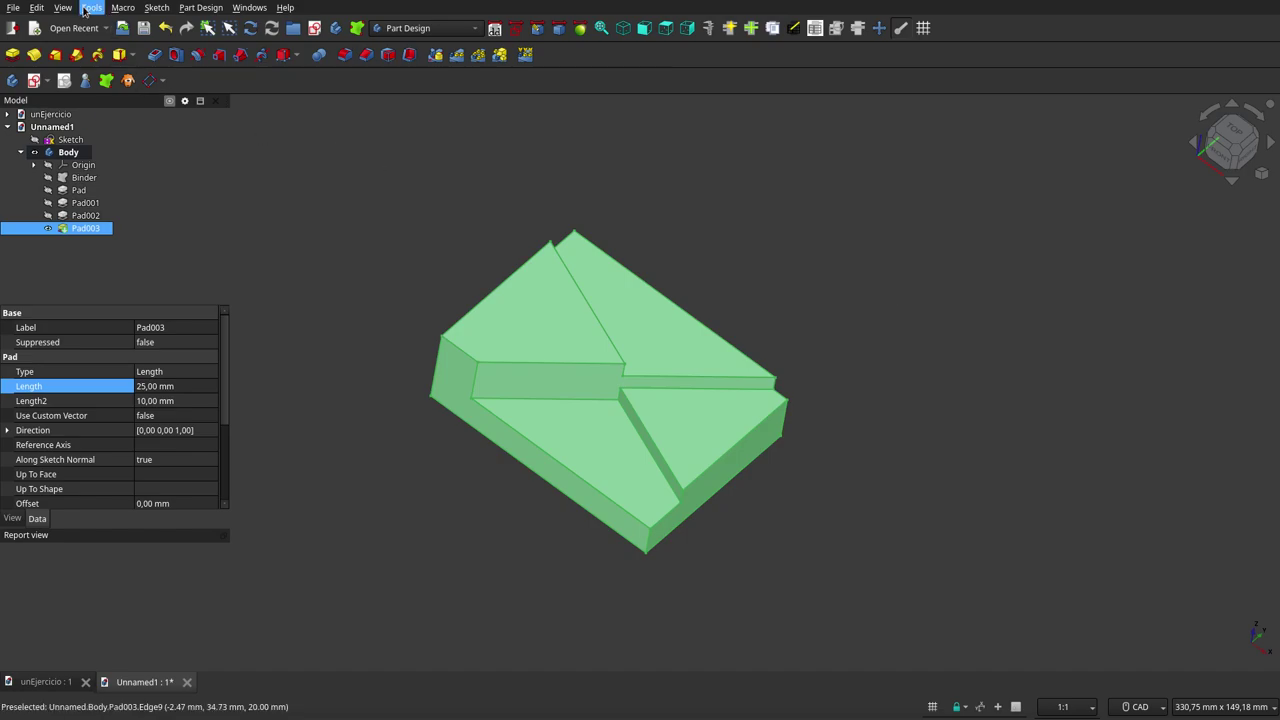
{"action": "left_click", "coordinate": [67, 12]}
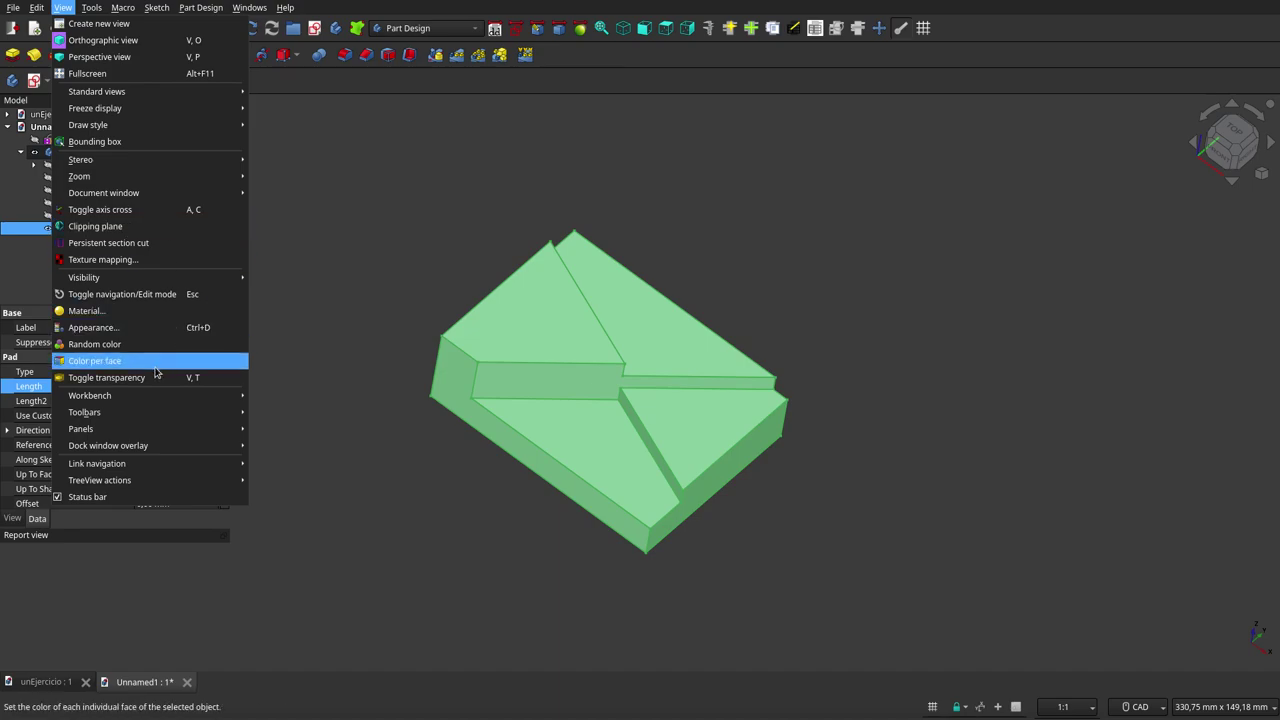
{"action": "left_click", "coordinate": [155, 368]}
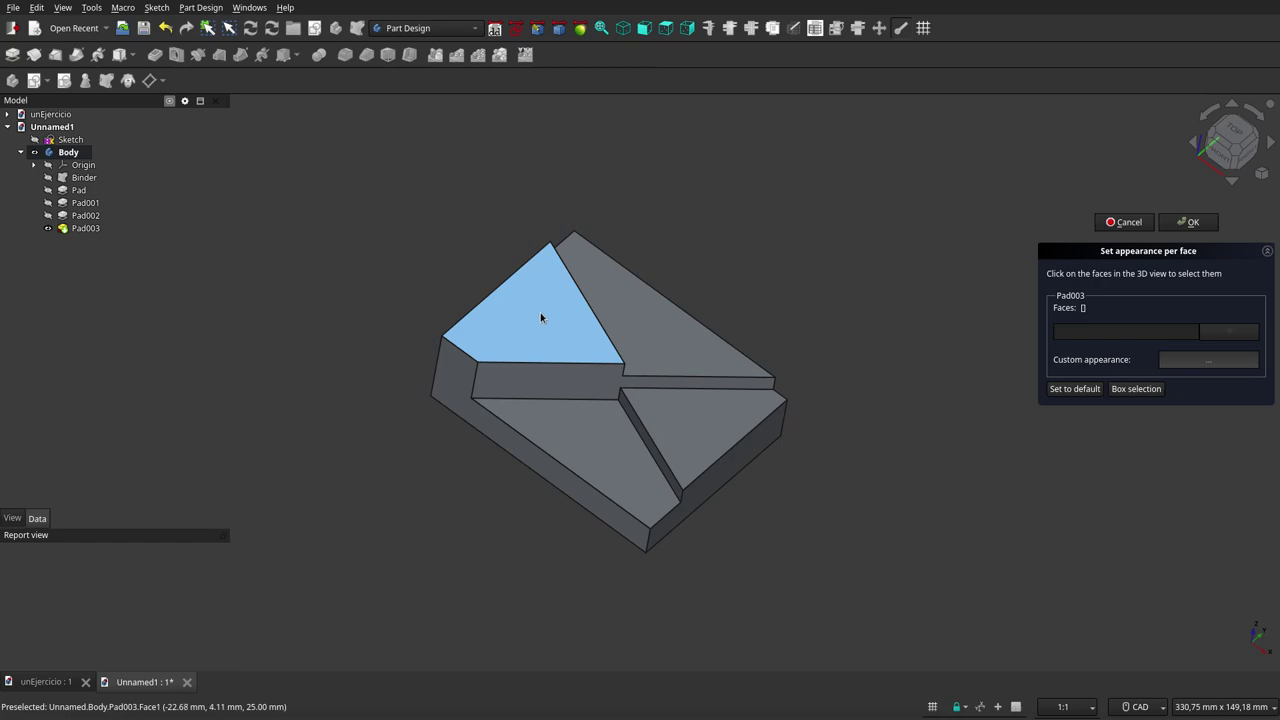
Set the lower-left triangular face's diffuse colour to yellow
{"action": "left_click", "coordinate": [591, 459]}
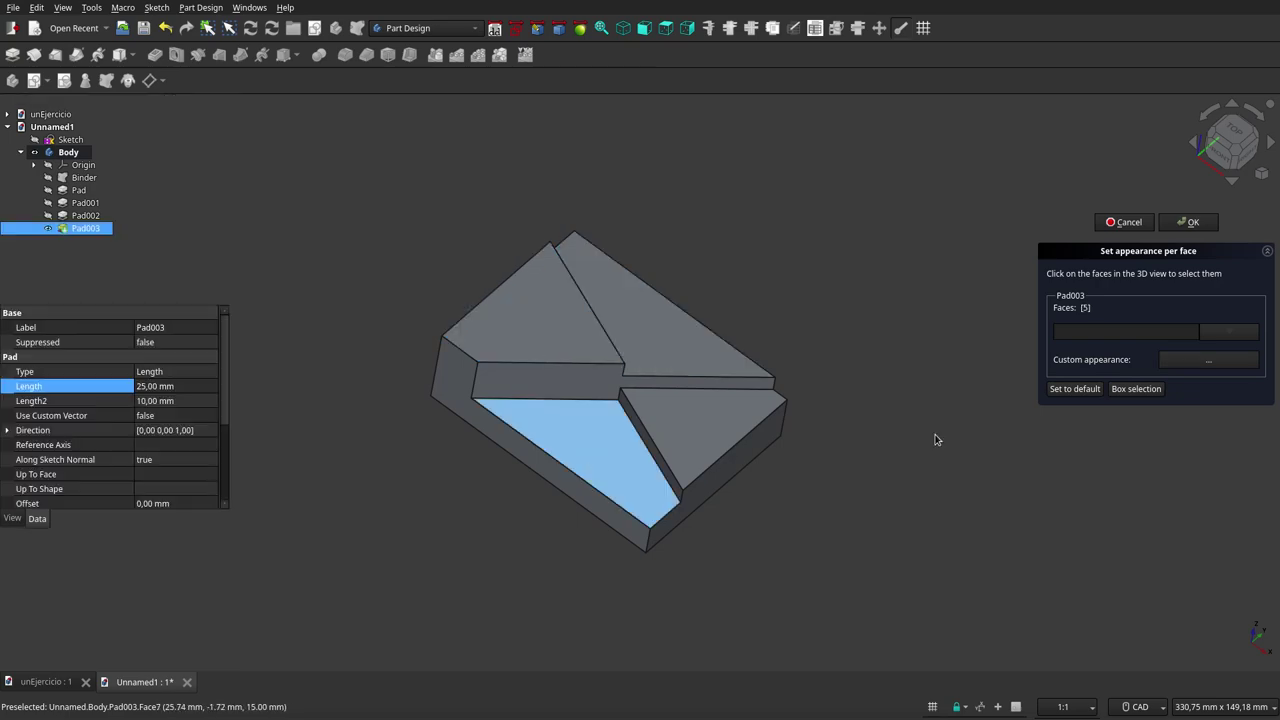
{"action": "left_click", "coordinate": [1227, 367]}
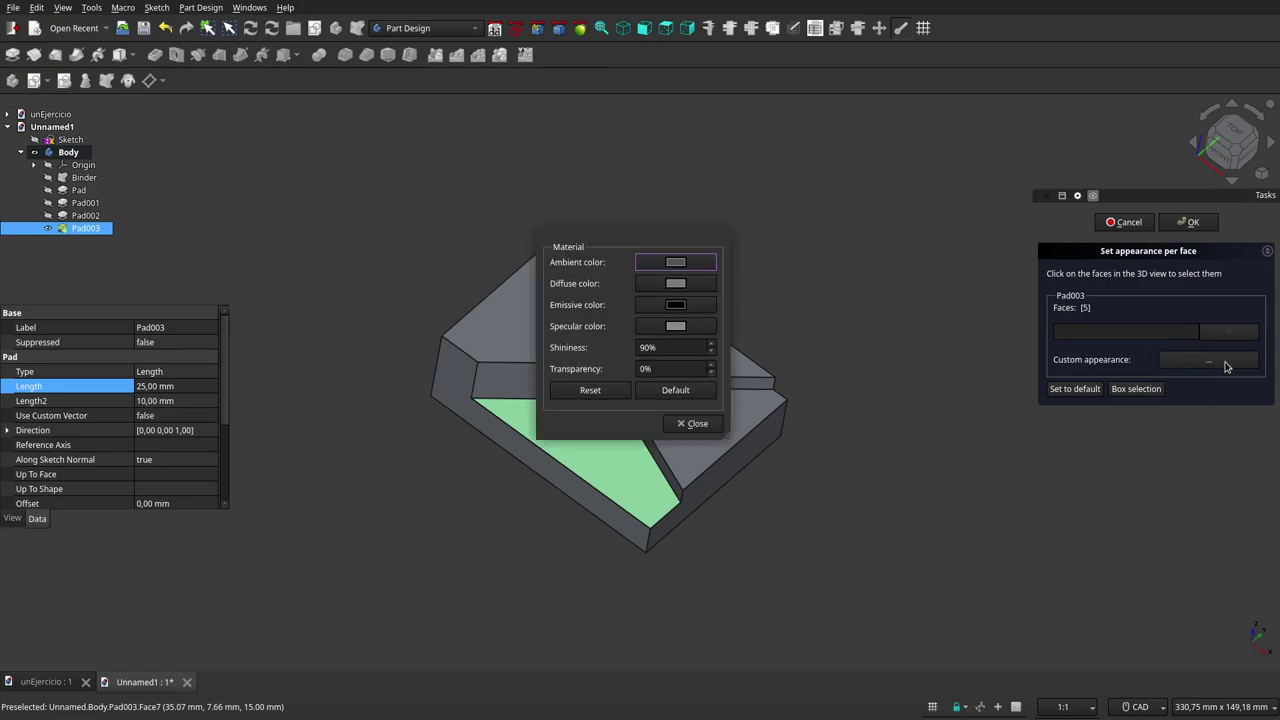
{"action": "left_click", "coordinate": [677, 290]}
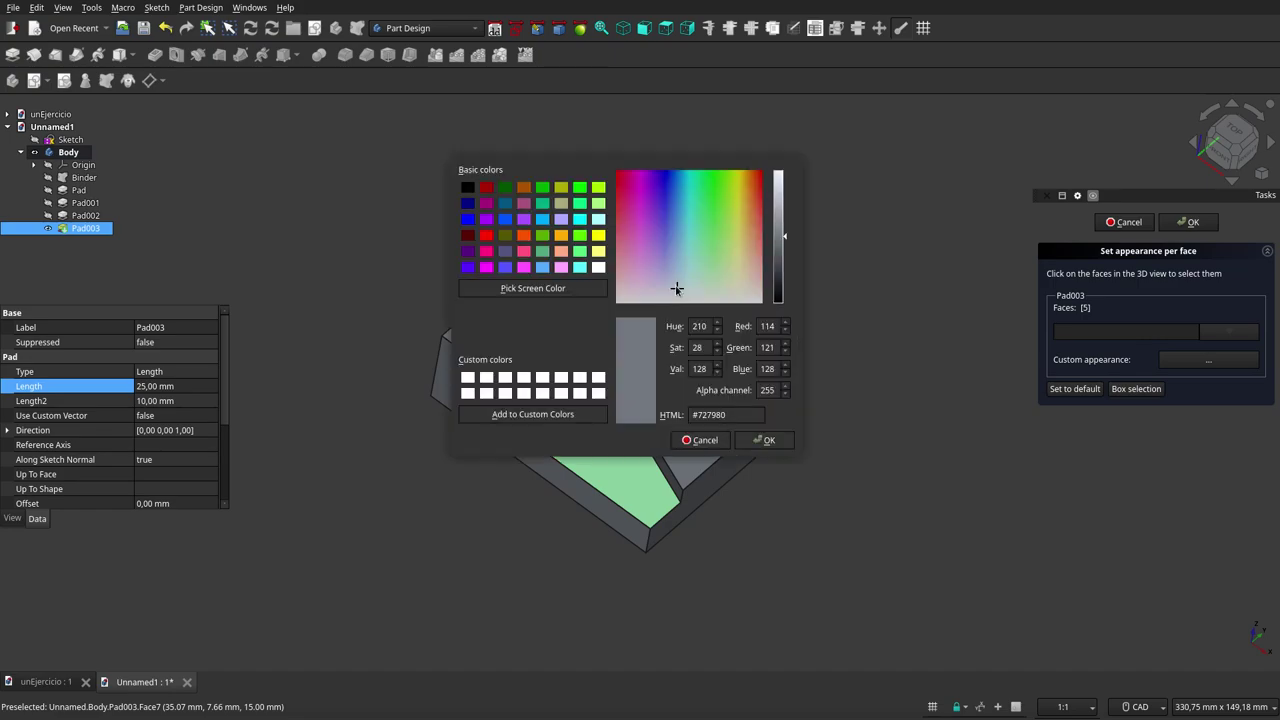
{"action": "left_click", "coordinate": [596, 237]}
{"action": "left_click", "coordinate": [764, 441]}
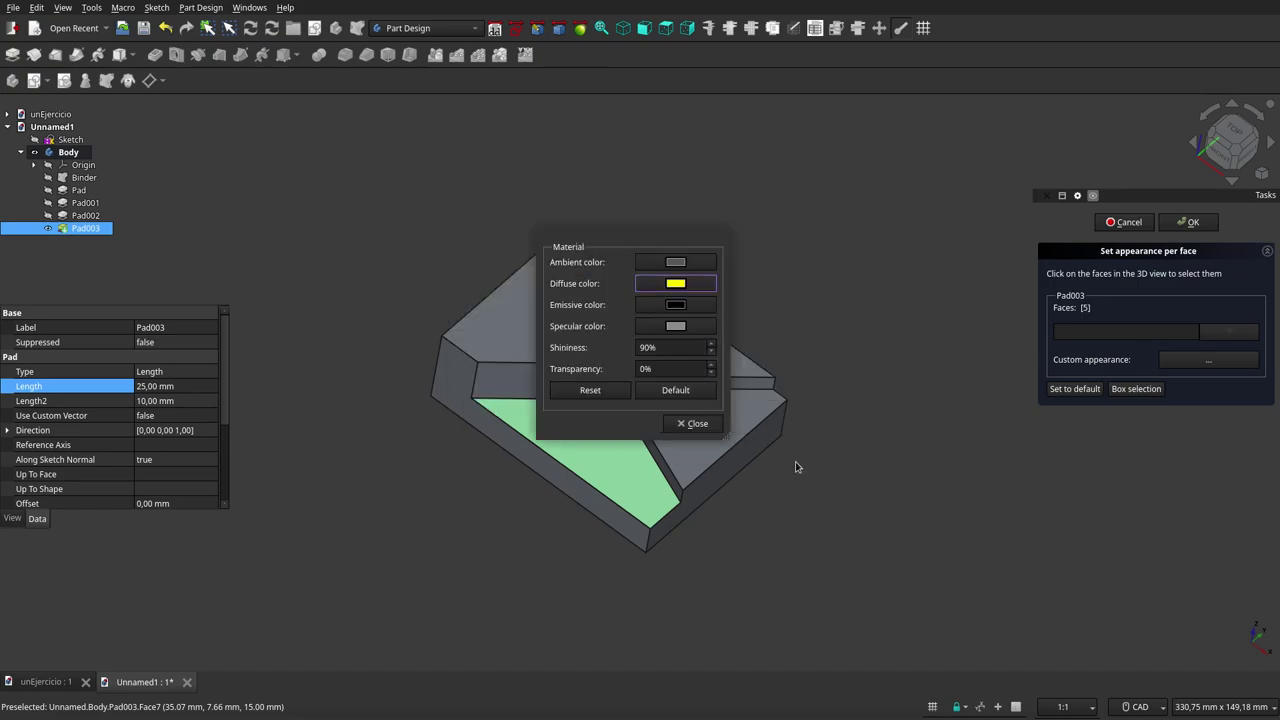
{"action": "left_click", "coordinate": [690, 422]}
{"action": "left_click", "coordinate": [785, 470]}
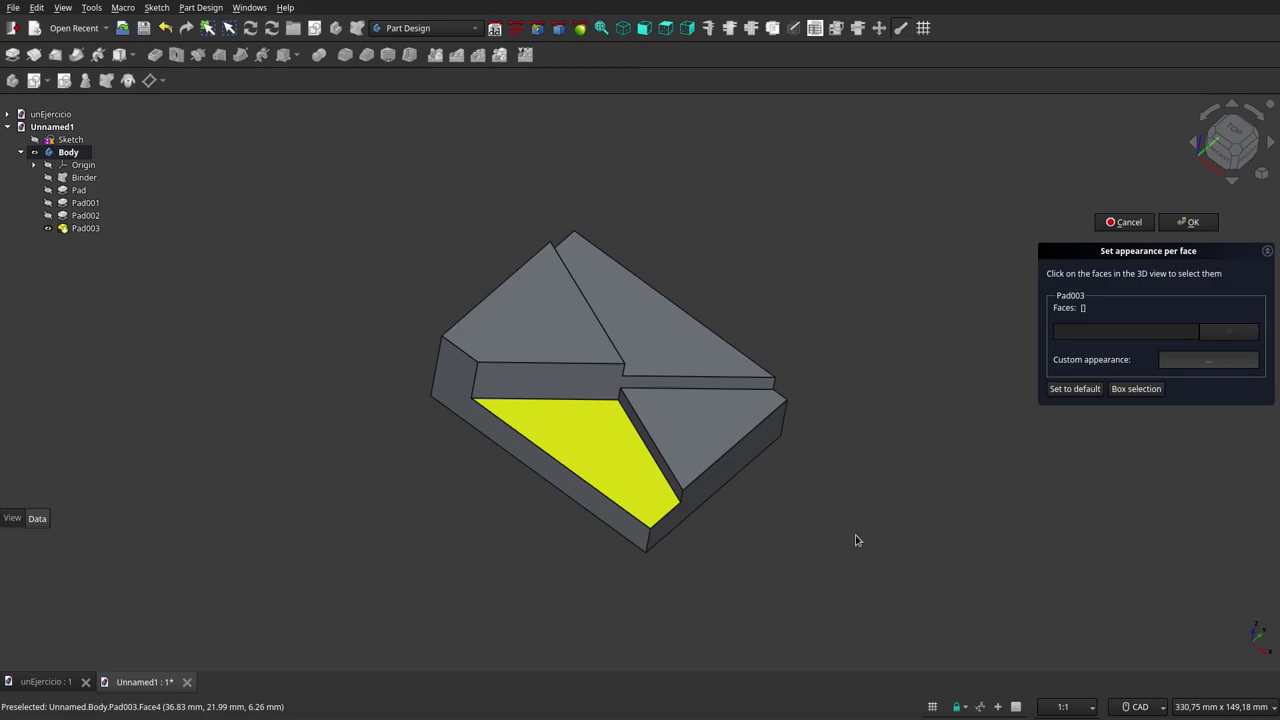
Set the right-hand triangular face's diffuse colour to pure blue #0000ff
{"action": "left_click", "coordinate": [686, 430]}
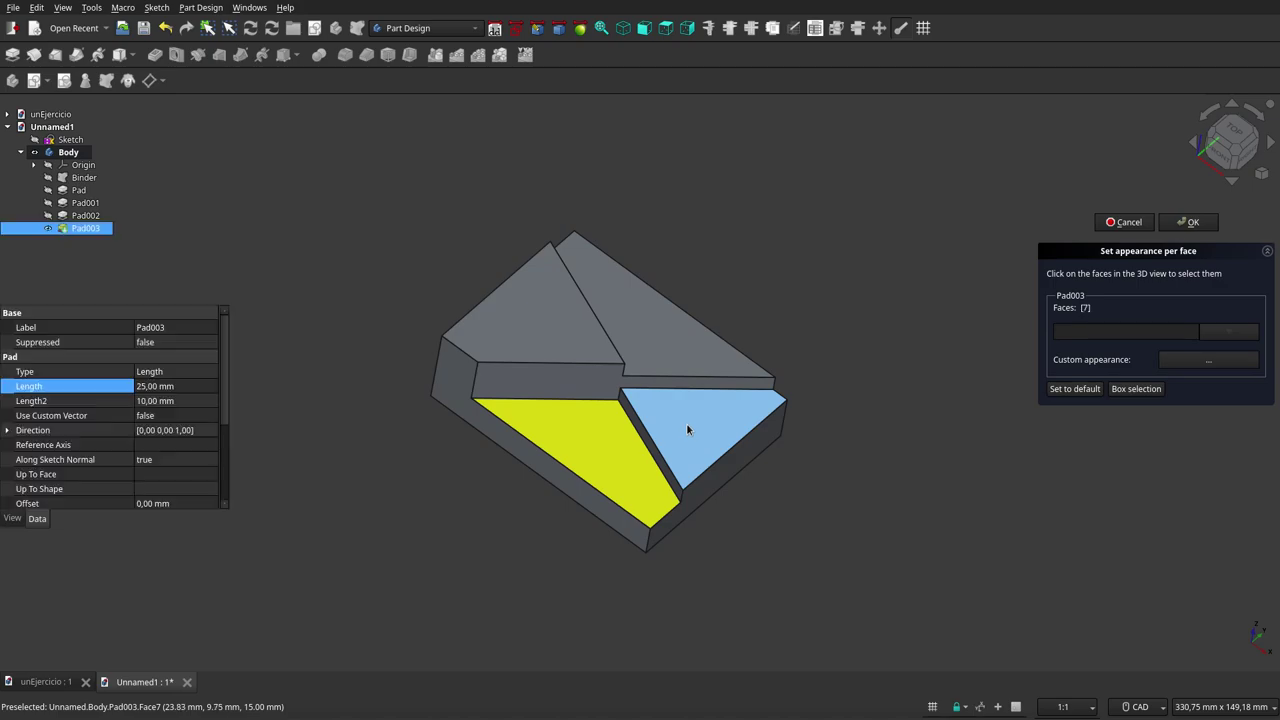
{"action": "left_click", "coordinate": [1206, 362]}
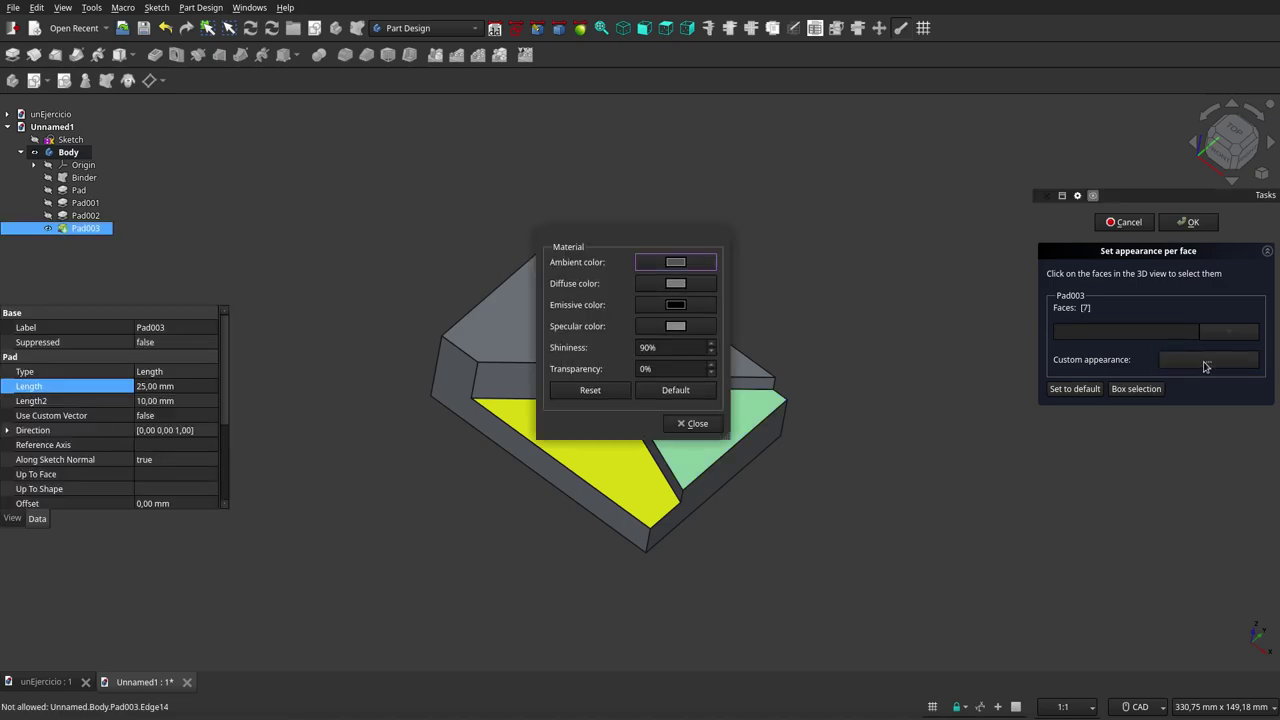
{"action": "left_click", "coordinate": [676, 285]}
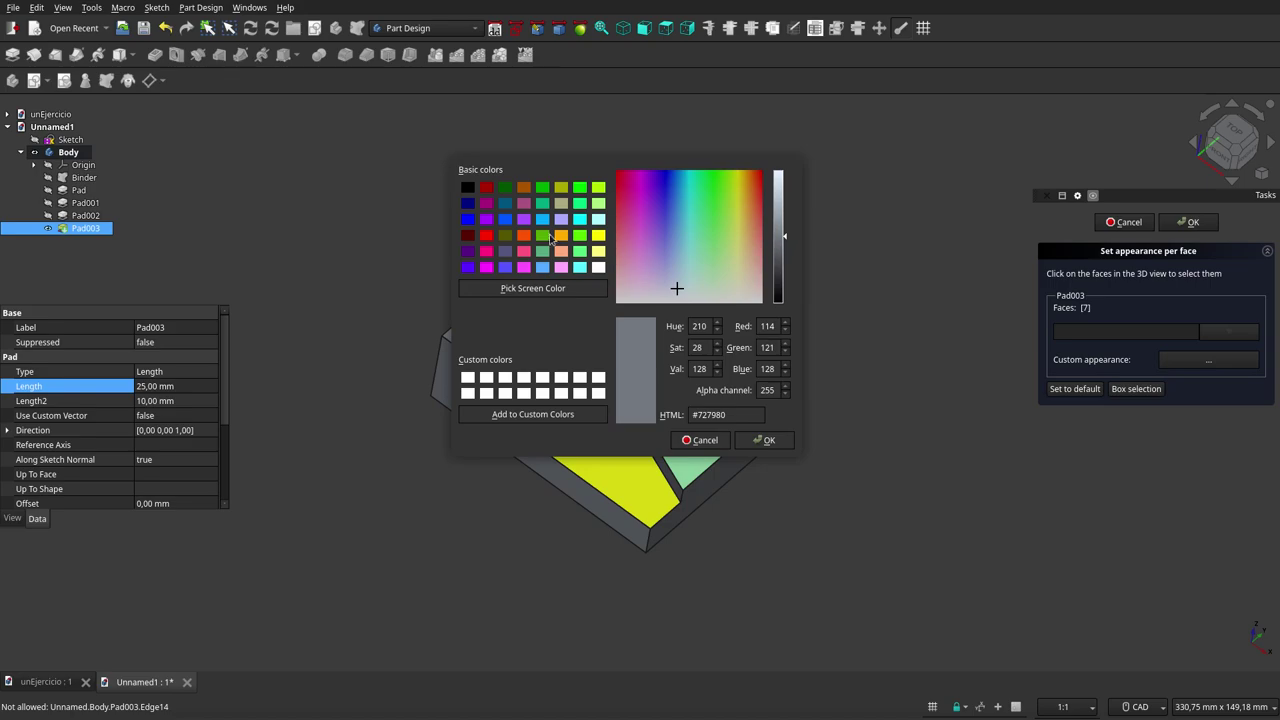
{"action": "left_click", "coordinate": [502, 223]}
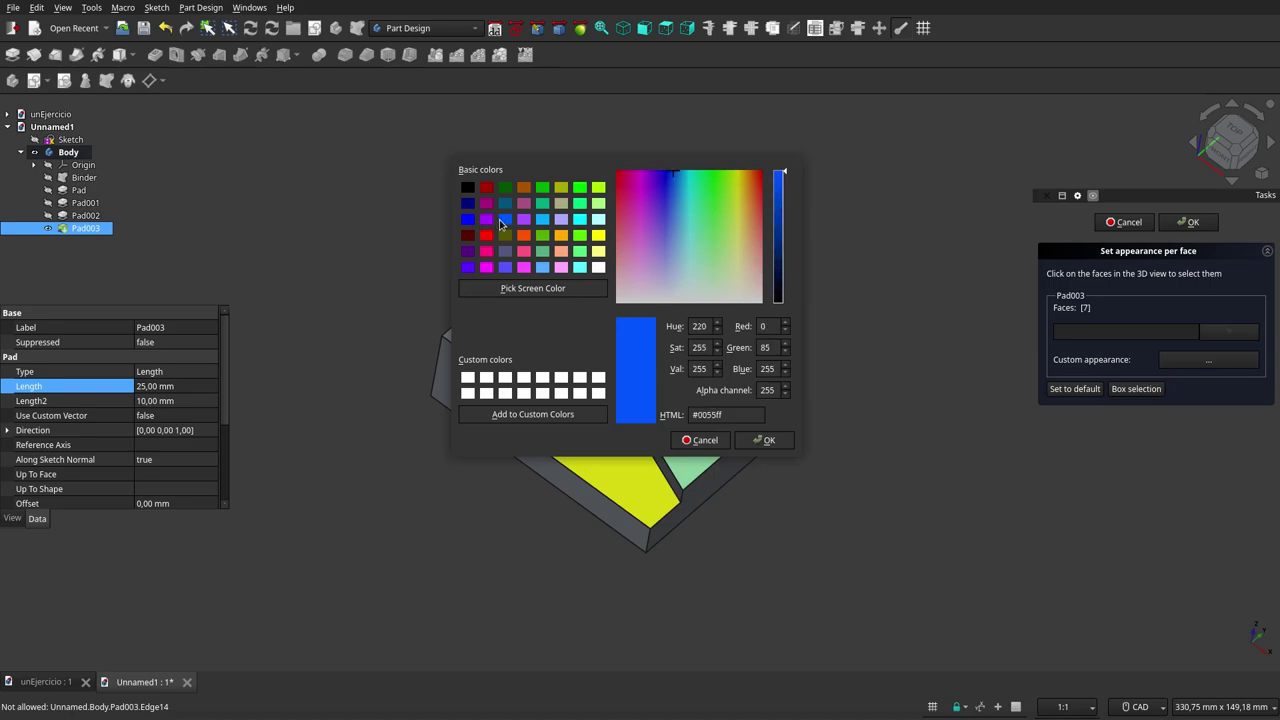
{"action": "left_click", "coordinate": [471, 222]}
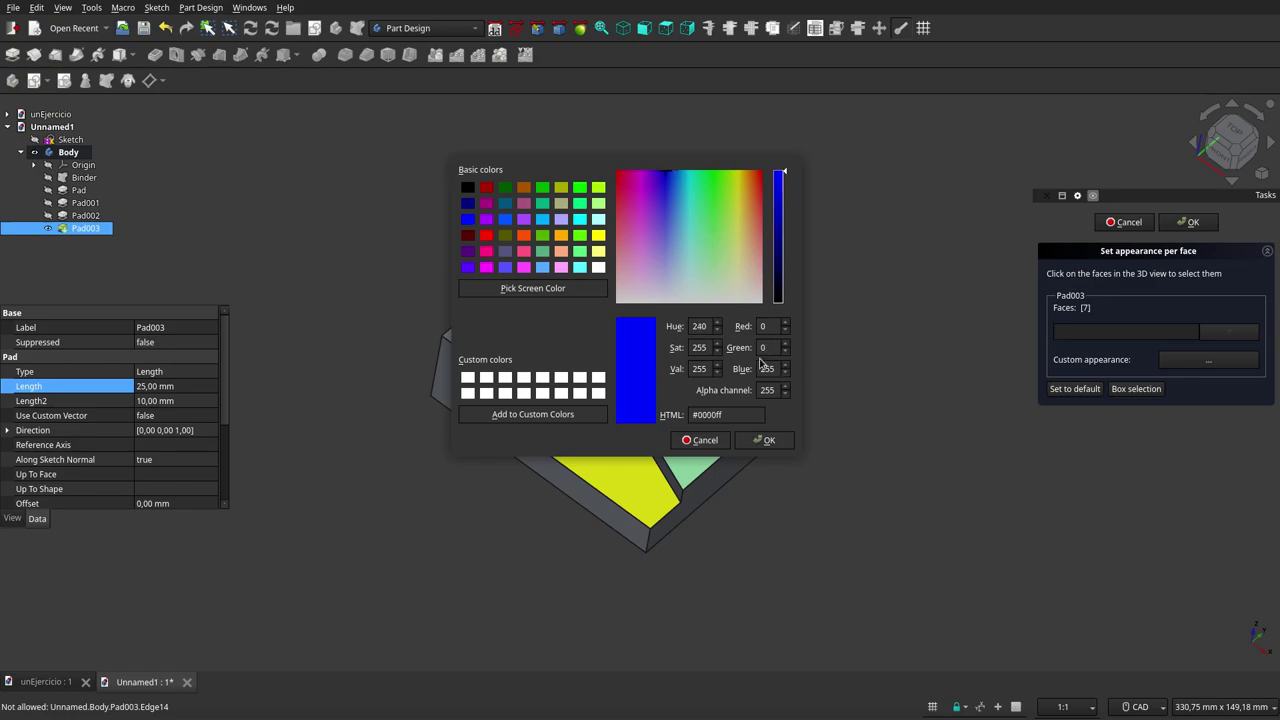
{"action": "left_click", "coordinate": [770, 441]}
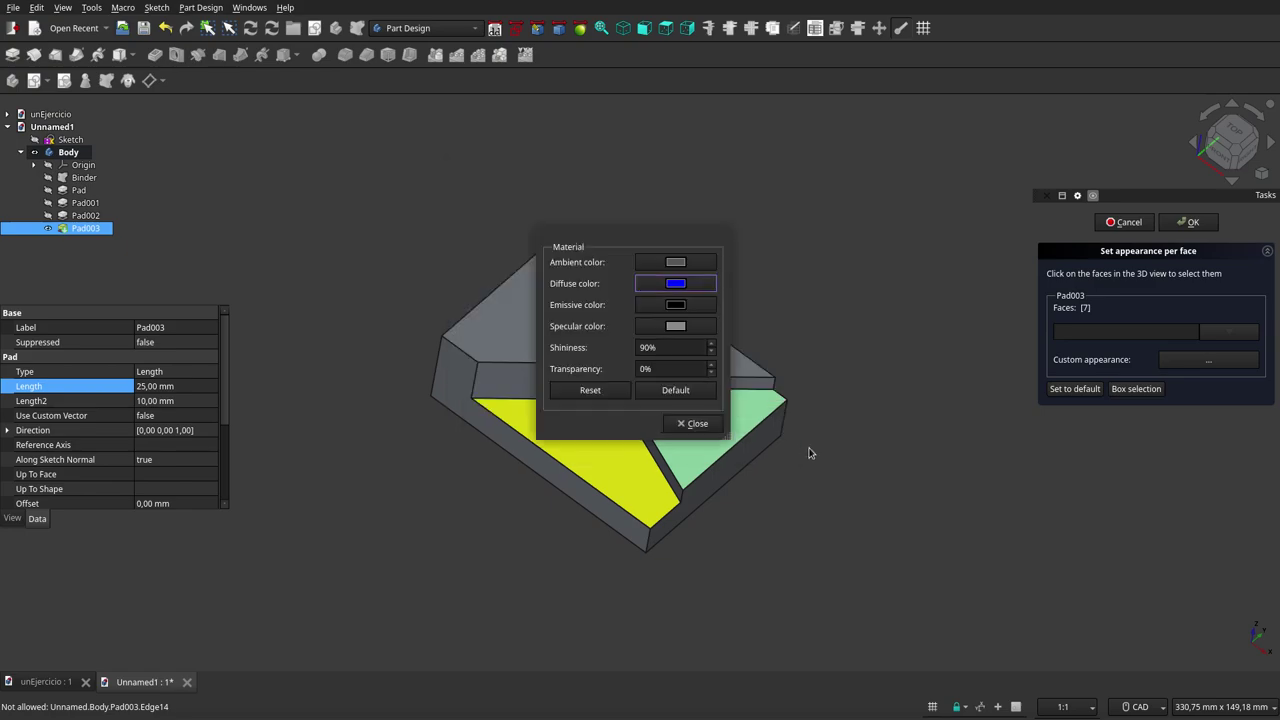
{"action": "left_click", "coordinate": [693, 424]}
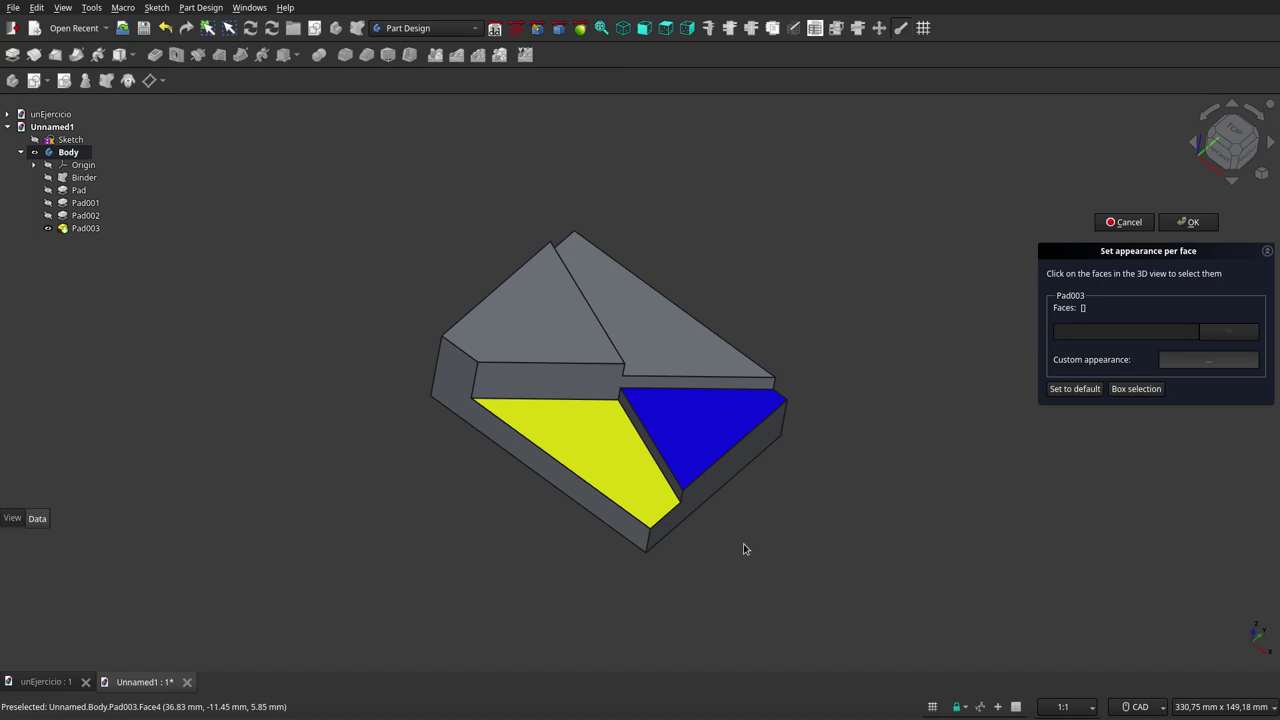
Colour the large front face of Pad003 pink #ff007f
{"action": "middle_click_drag", "start_coordinate": [743, 544], "coordinate": [889, 295]}
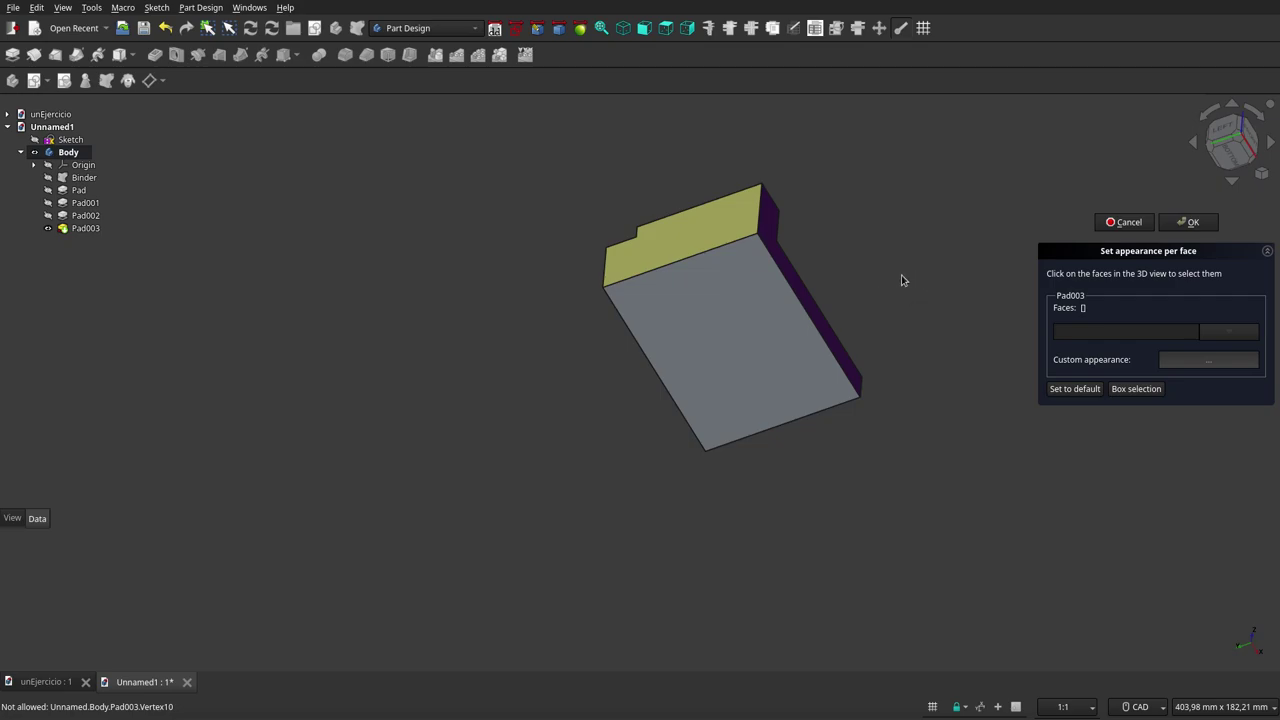
{"action": "left_click", "coordinate": [759, 336]}
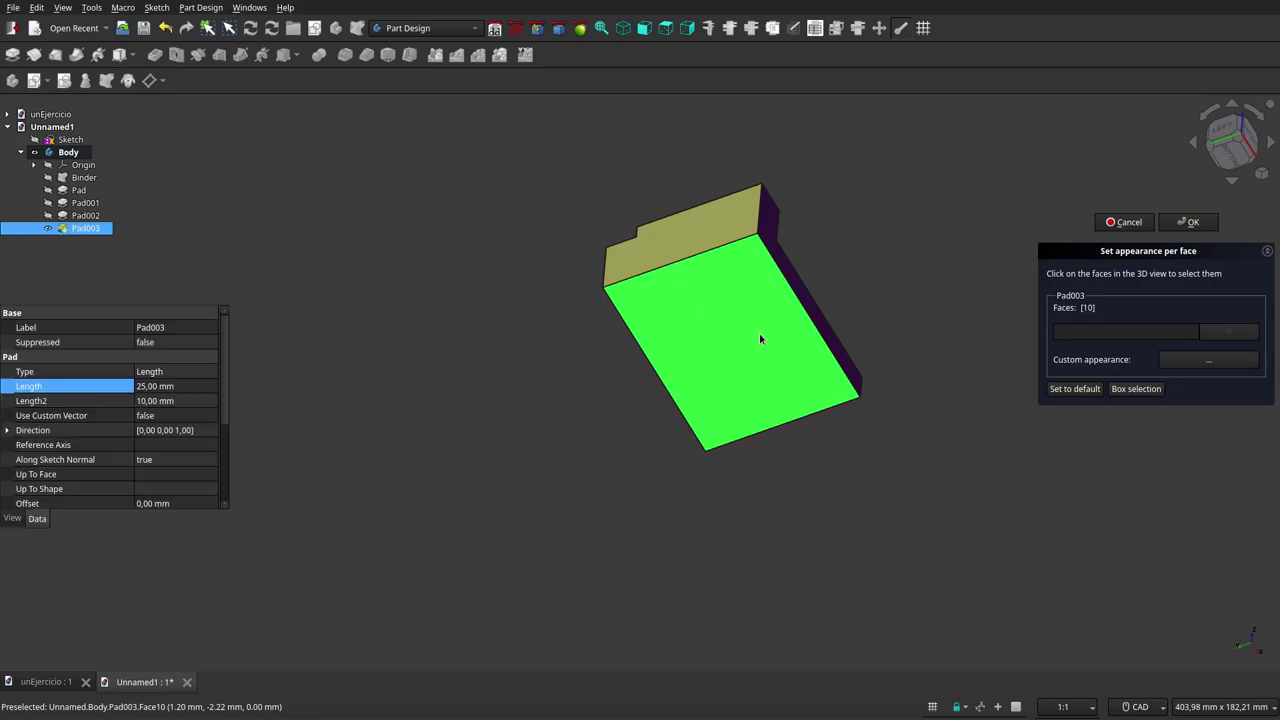
{"action": "left_click", "coordinate": [1203, 363]}
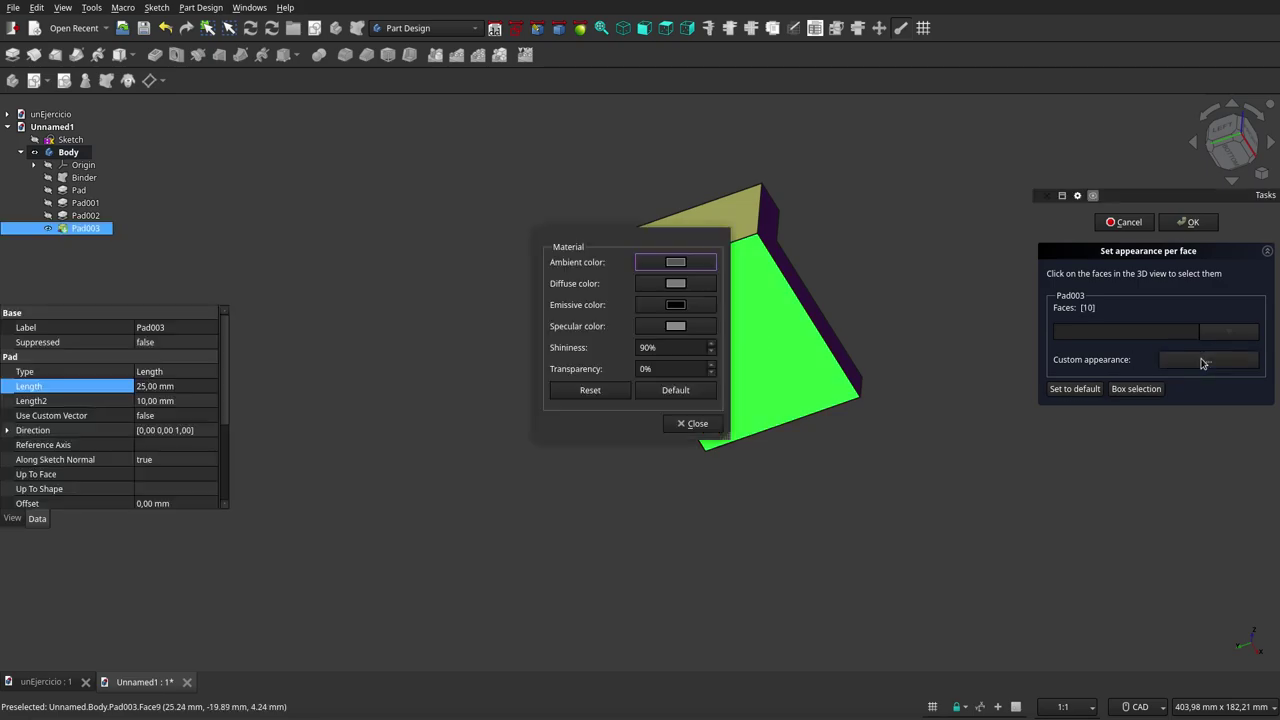
{"action": "left_click", "coordinate": [677, 284]}
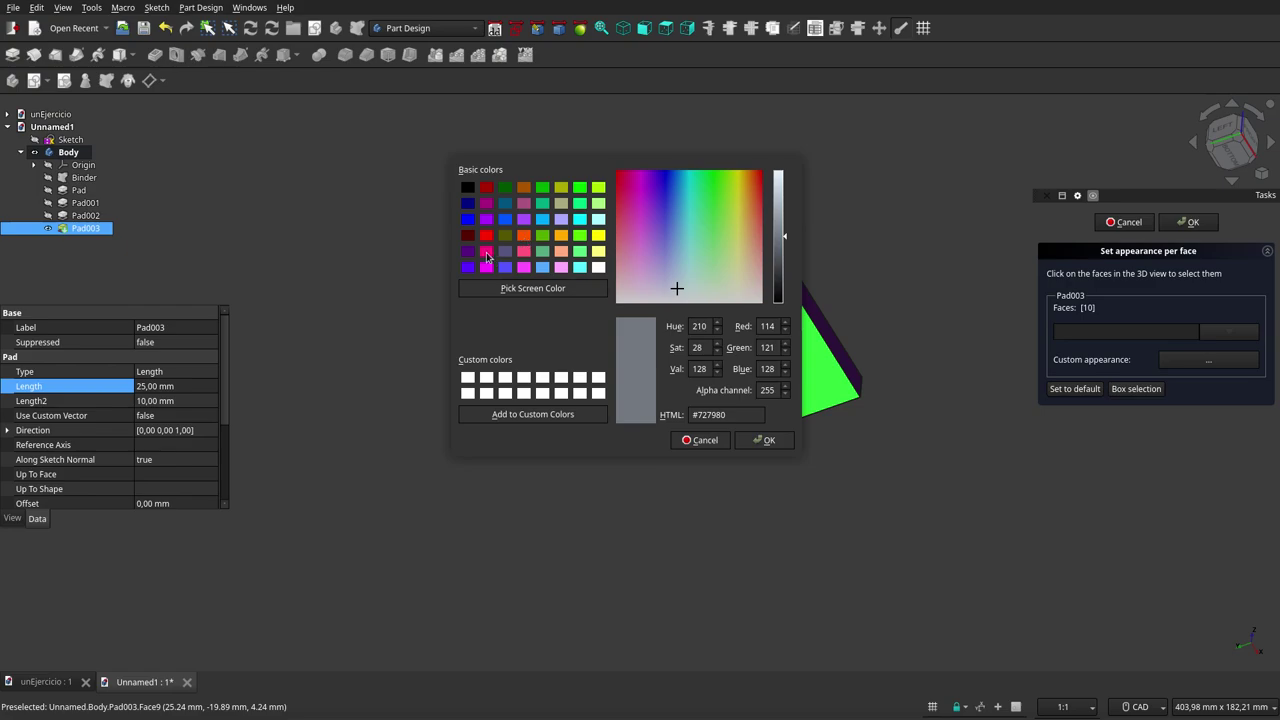
{"action": "left_click", "coordinate": [487, 254]}
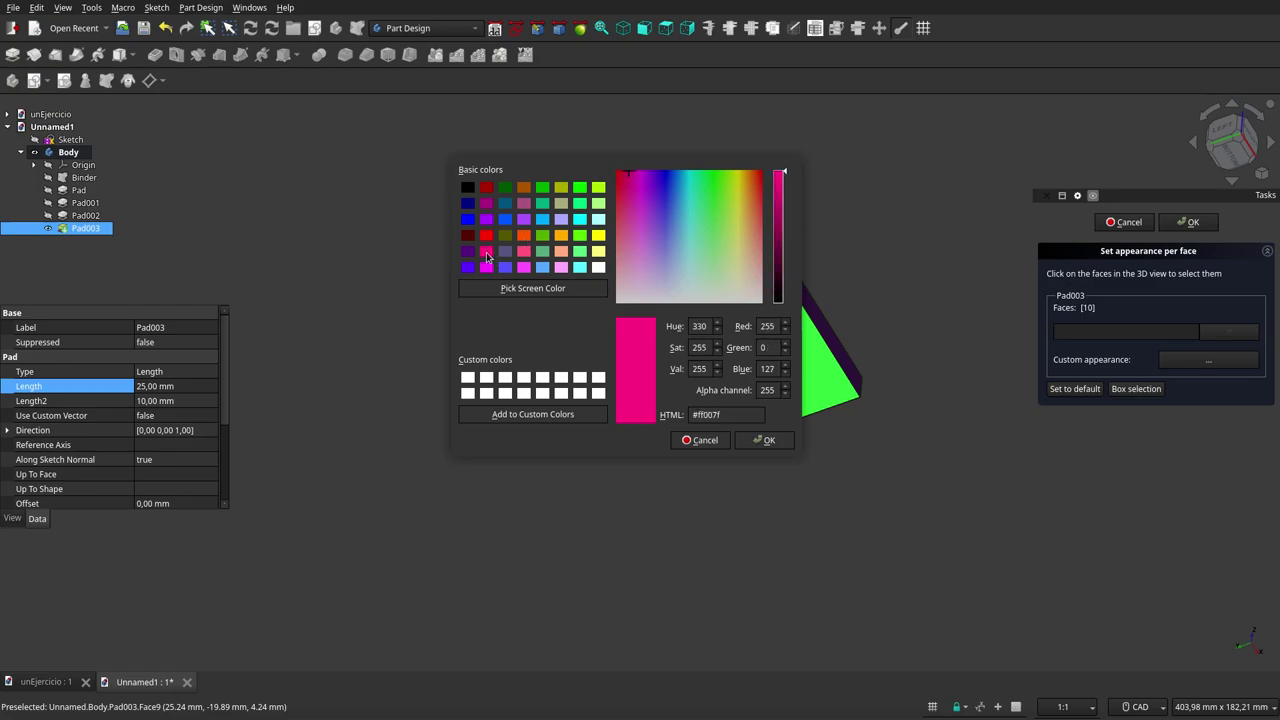
{"action": "left_click", "coordinate": [766, 441]}
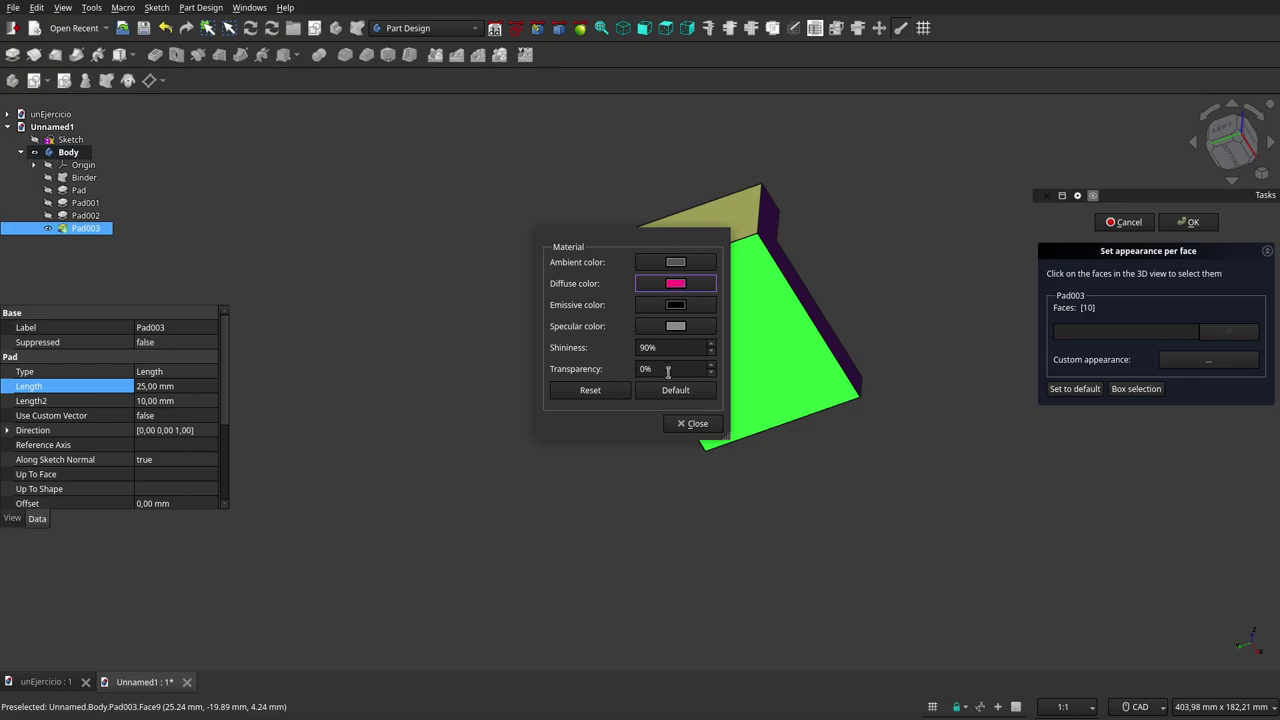
{"action": "left_click", "coordinate": [697, 424]}
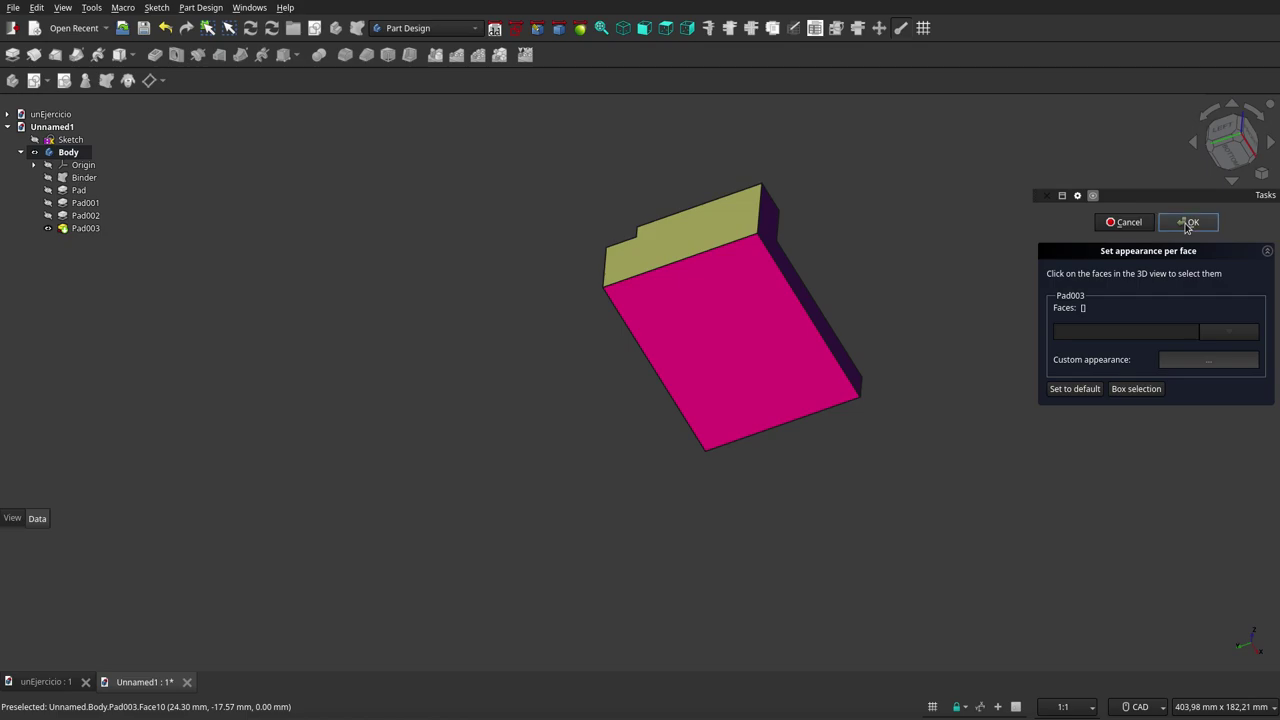
Accept the Set appearance per face task
{"action": "left_click", "coordinate": [1188, 222]}
{"action": "scroll", "coordinate": [540, 375], "scroll_direction": "down", "scroll_amount": 3}
{"action": "scroll", "coordinate": [590, 335], "scroll_direction": "up", "scroll_amount": 1}
{"action": "scroll", "coordinate": [630, 325], "scroll_direction": "up", "scroll_amount": 3}
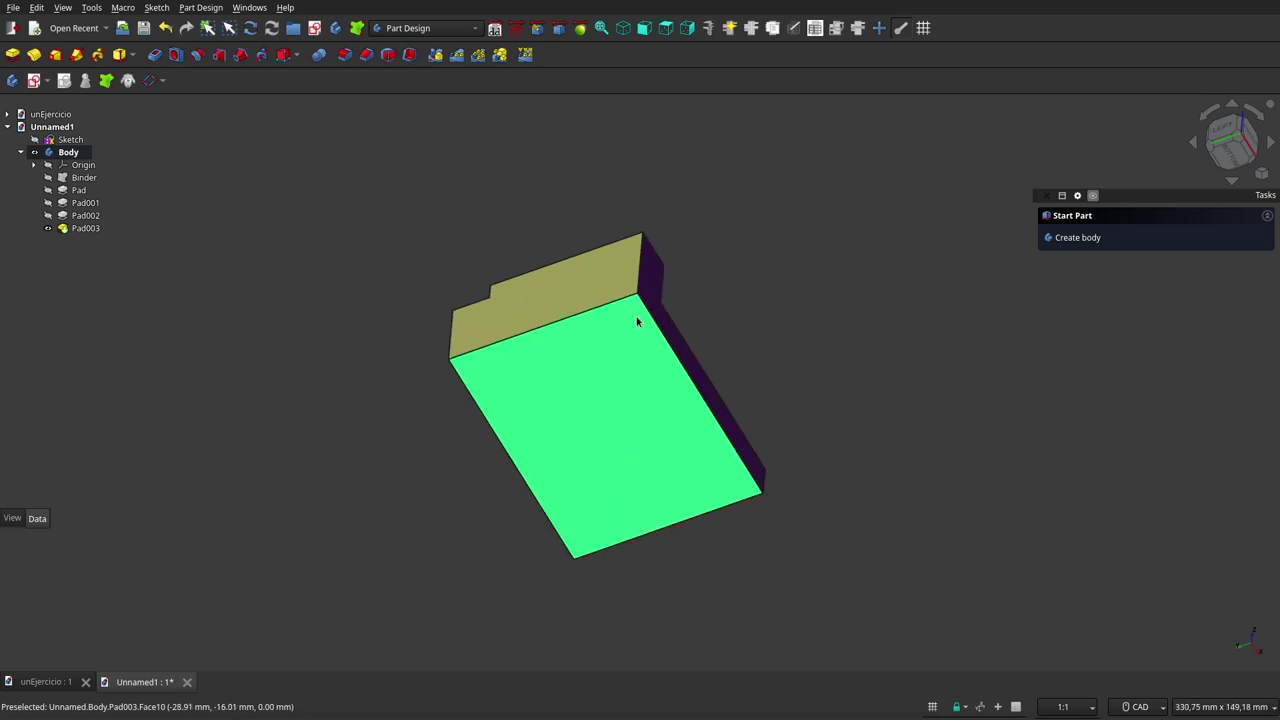
{"action": "scroll", "coordinate": [637, 320], "scroll_direction": "up", "scroll_amount": 1}
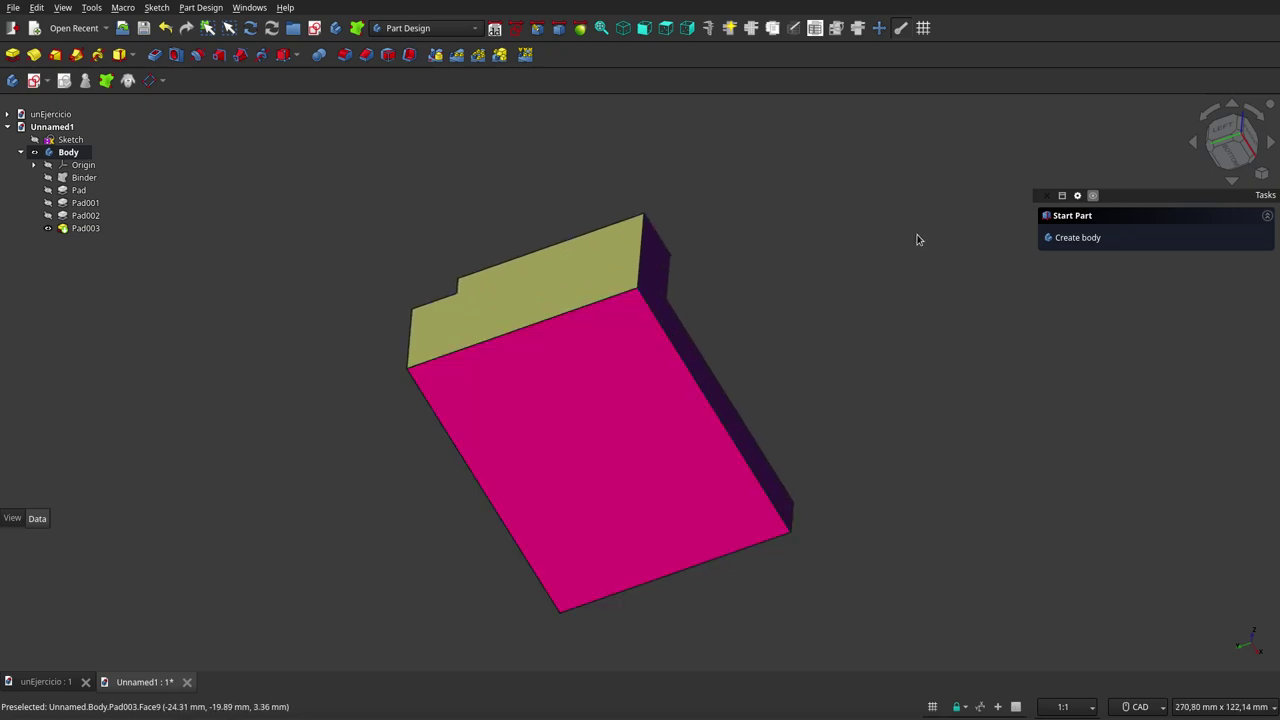
Hide the side panels with F4 and fit the multicoloured block in an isometric view
{"action": "key", "text": "F4"}
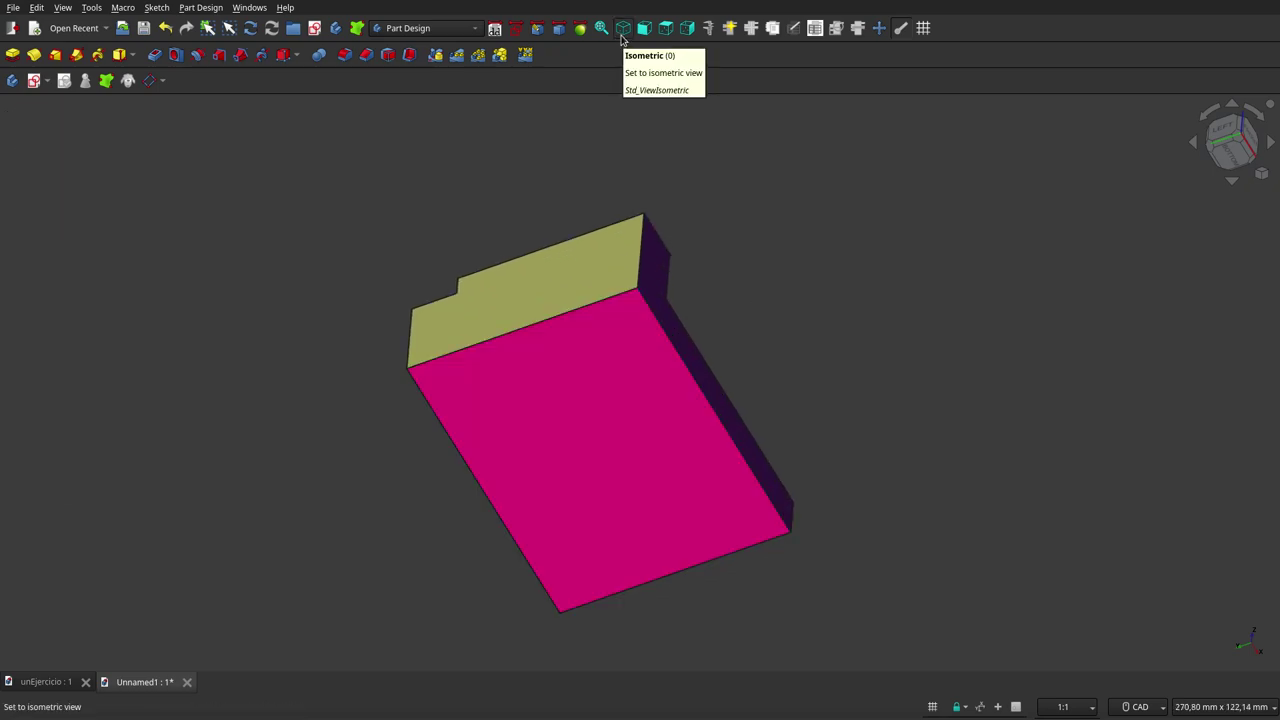
{"action": "left_click", "coordinate": [623, 28]}
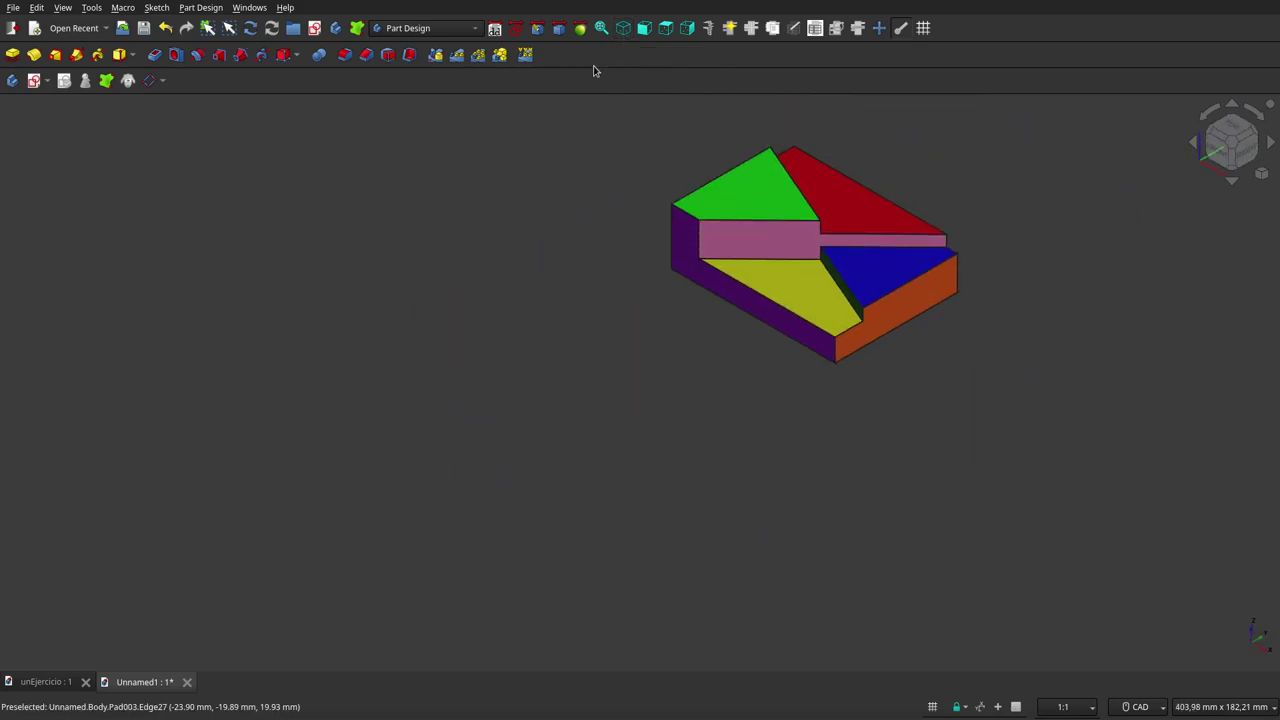
{"action": "left_click", "coordinate": [598, 32]}
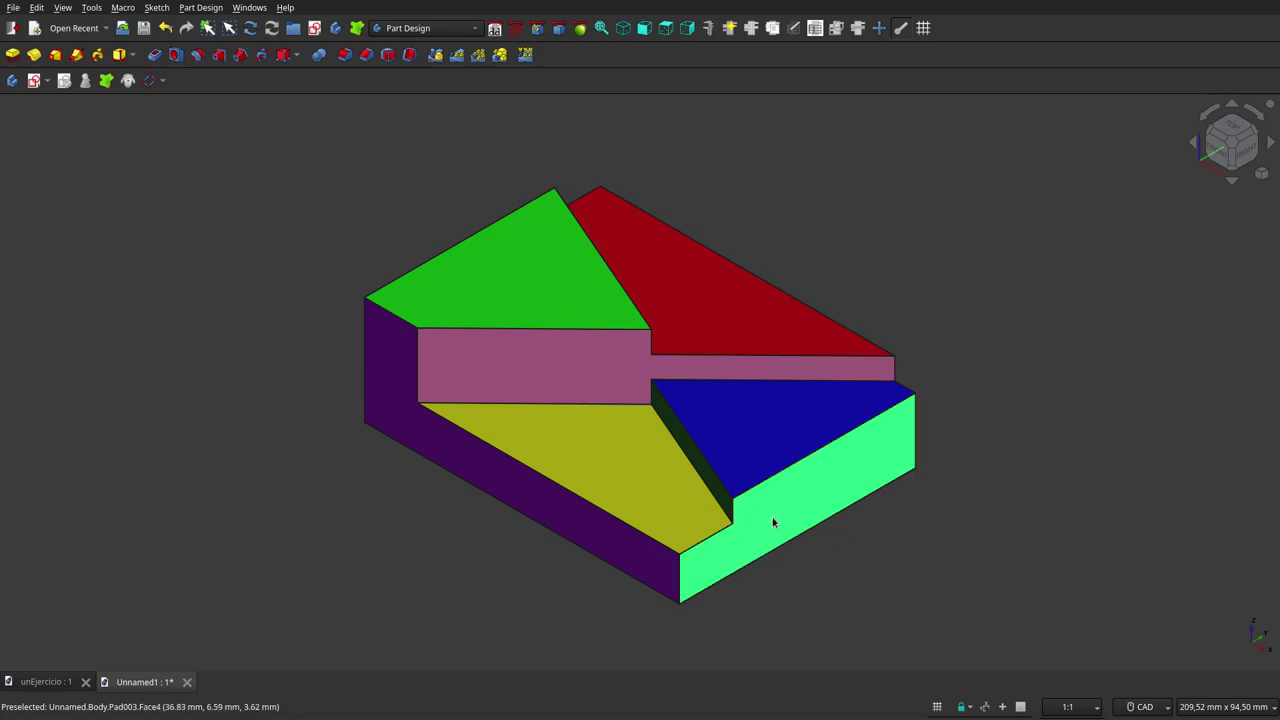
{"action": "mouse_move", "coordinate": [766, 458]}
{"action": "middle_mouse_down"}
{"action": "mouse_move", "coordinate": [545, 460]}
{"action": "mouse_move", "coordinate": [731, 395]}
{"action": "mouse_move", "coordinate": [729, 303]}
{"action": "mouse_move", "coordinate": [730, 418]}
{"action": "mouse_move", "coordinate": [689, 471]}
{"action": "mouse_move", "coordinate": [520, 469]}
{"action": "mouse_move", "coordinate": [634, 491]}
{"action": "mouse_move", "coordinate": [692, 478]}
{"action": "mouse_move", "coordinate": [723, 437]}
{"action": "mouse_move", "coordinate": [726, 351]}
{"action": "mouse_move", "coordinate": [723, 414]}
{"action": "mouse_move", "coordinate": [680, 443]}
{"action": "mouse_move", "coordinate": [620, 467]}
{"action": "mouse_move", "coordinate": [546, 460]}
{"action": "mouse_move", "coordinate": [634, 463]}
{"action": "mouse_move", "coordinate": [722, 435]}
{"action": "mouse_move", "coordinate": [694, 229]}
{"action": "middle_mouse_up"}
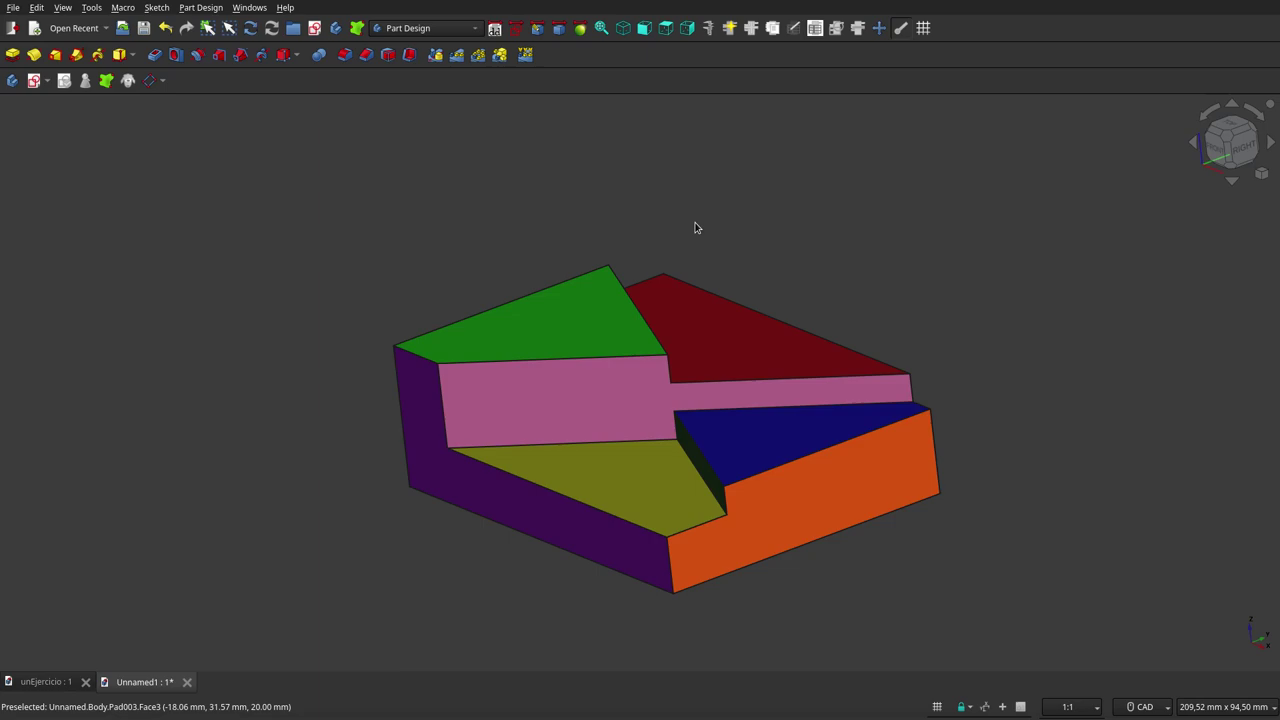
{"action": "scroll", "coordinate": [680, 249], "scroll_direction": "down", "scroll_amount": 3}
{"action": "scroll", "coordinate": [694, 316], "scroll_direction": "up", "scroll_amount": 3}
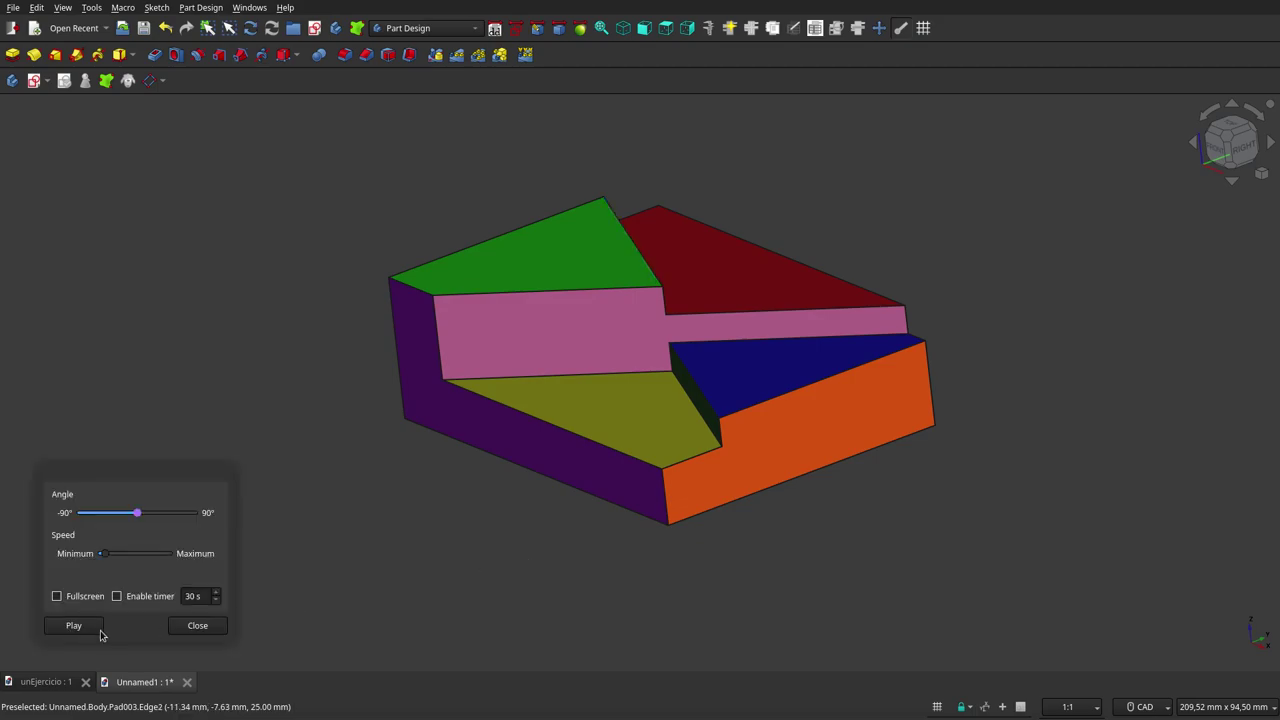
Play the turntable animation, adjust its tilt angle and switch to fullscreen
{"action": "left_click", "coordinate": [70, 627]}
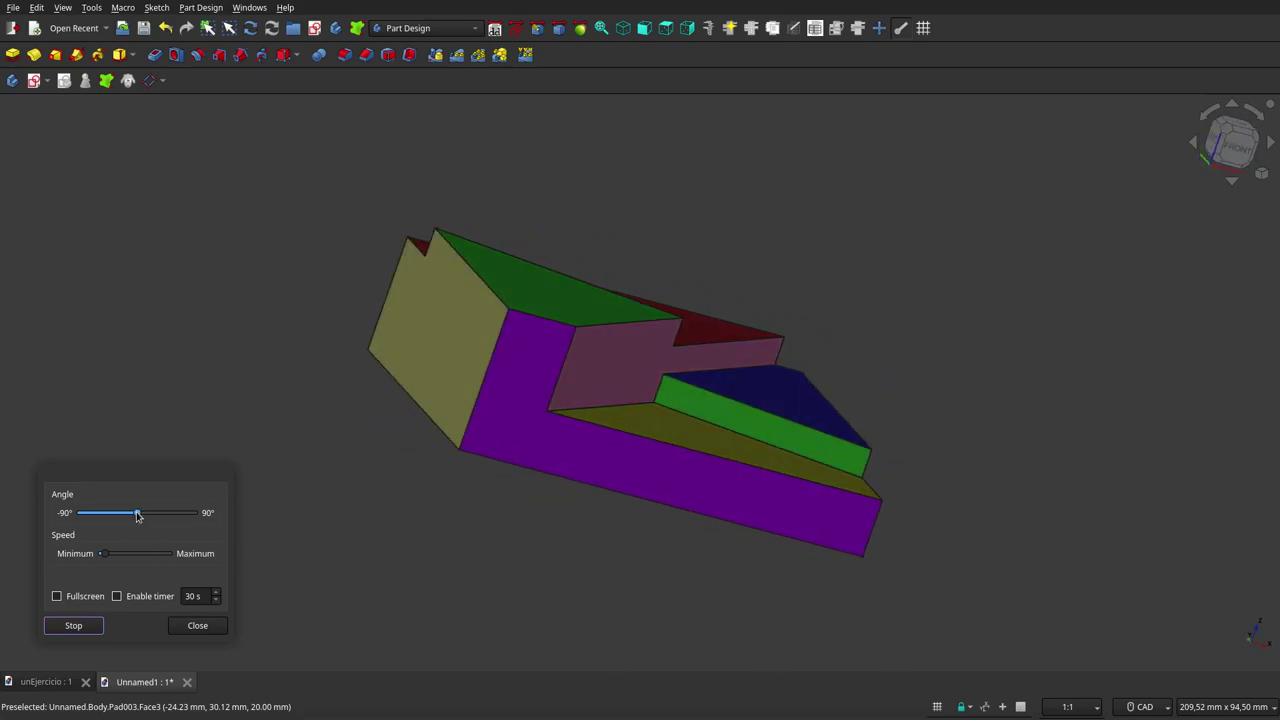
{"action": "left_click_drag", "start_coordinate": [136, 516], "coordinate": [162, 522]}
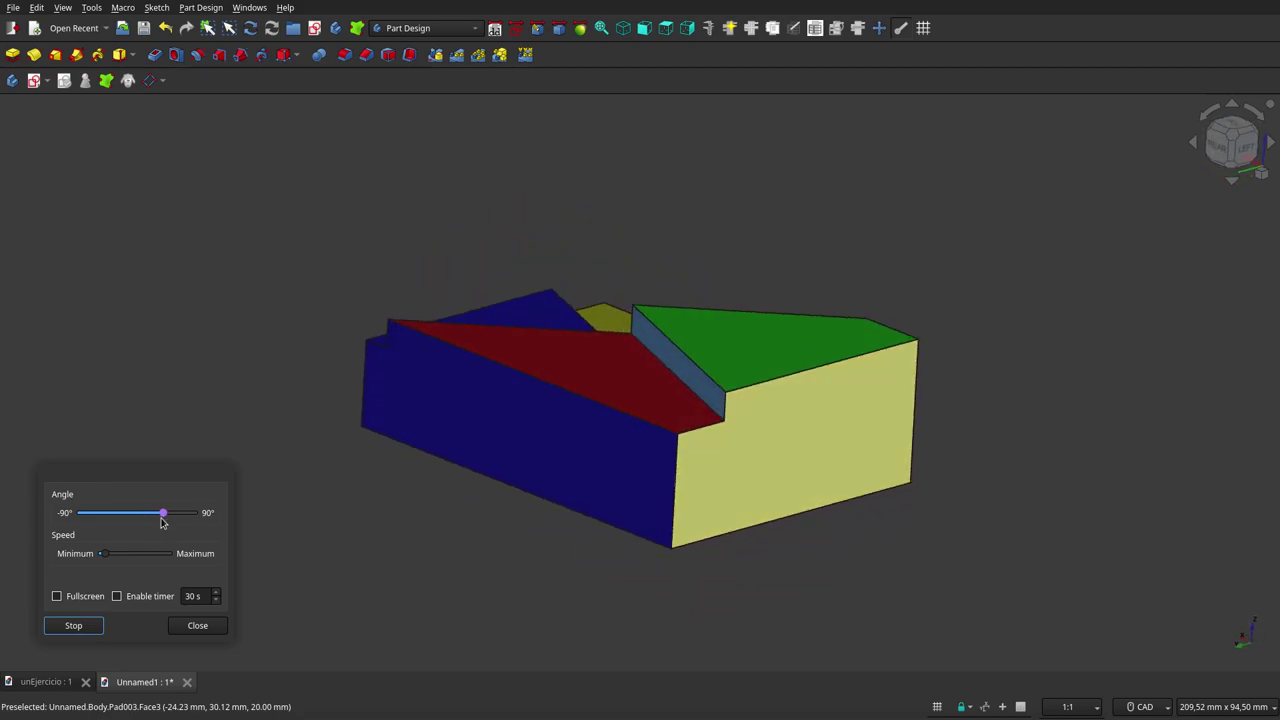
{"action": "mouse_move", "coordinate": [162, 522]}
{"action": "left_mouse_down"}
{"action": "mouse_move", "coordinate": [144, 520]}
{"action": "mouse_move", "coordinate": [171, 516]}
{"action": "left_mouse_up"}
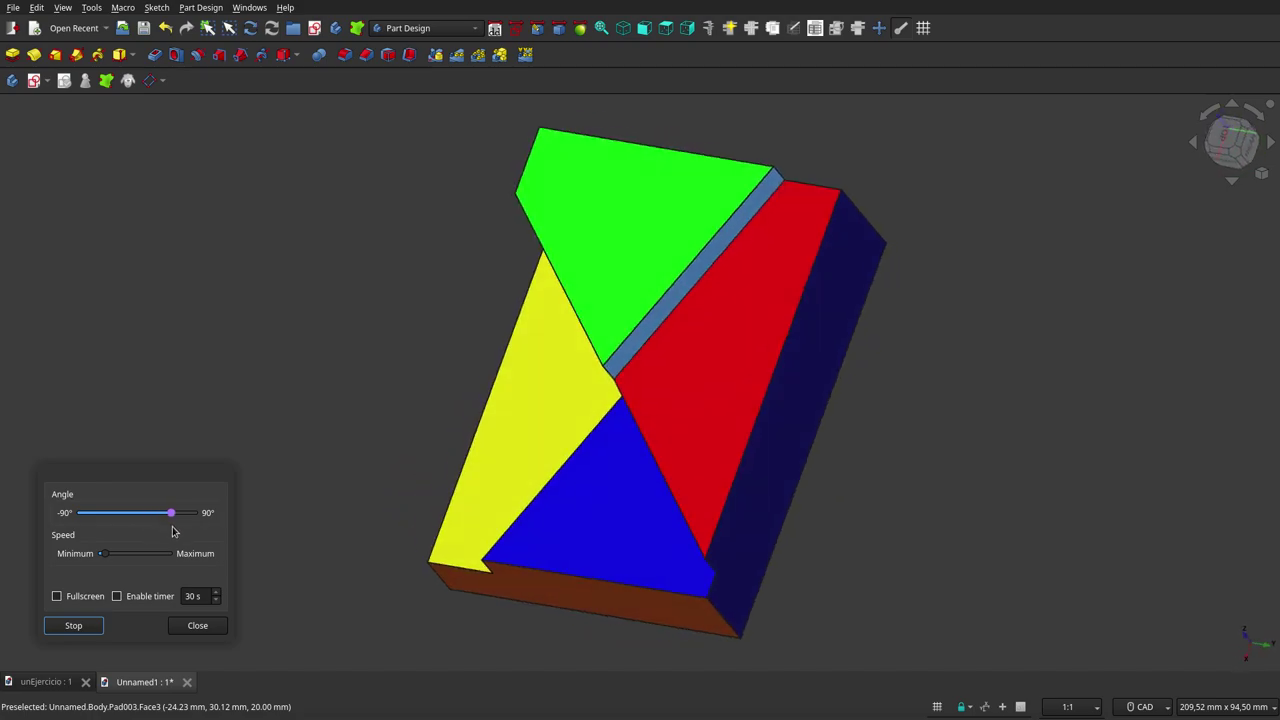
{"action": "left_click", "coordinate": [56, 596]}
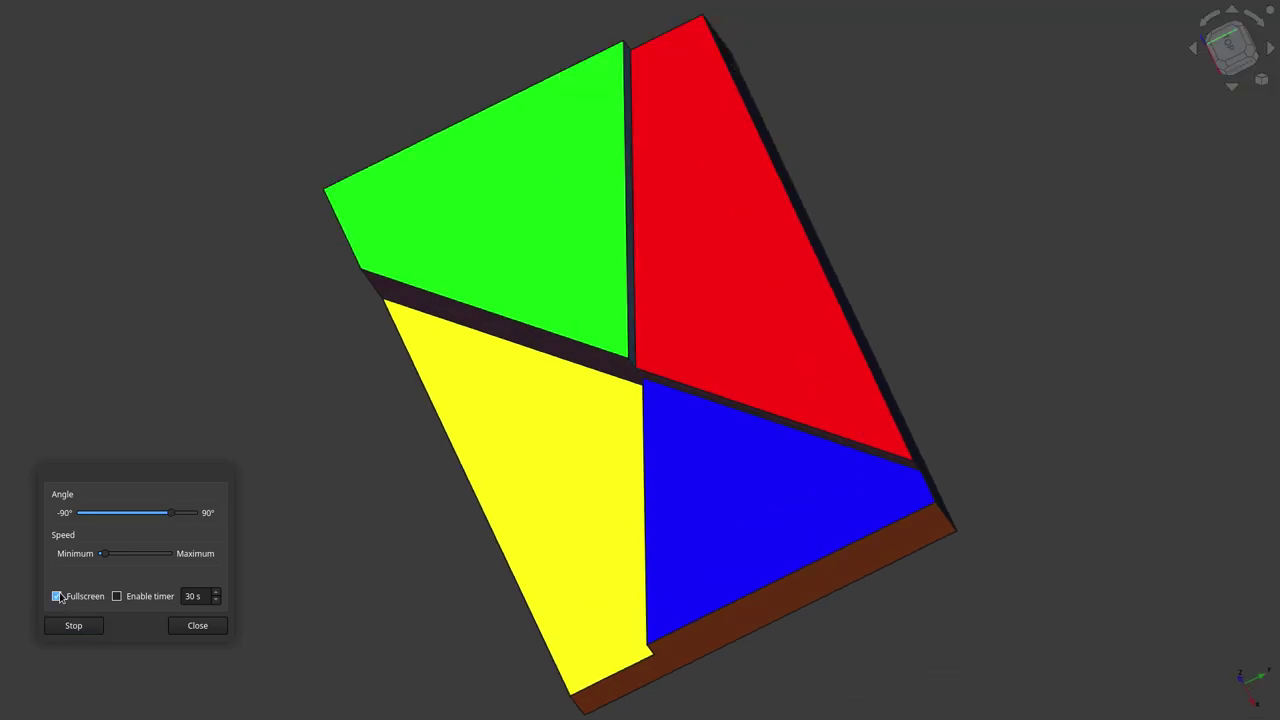
{"action": "left_click", "coordinate": [86, 625]}
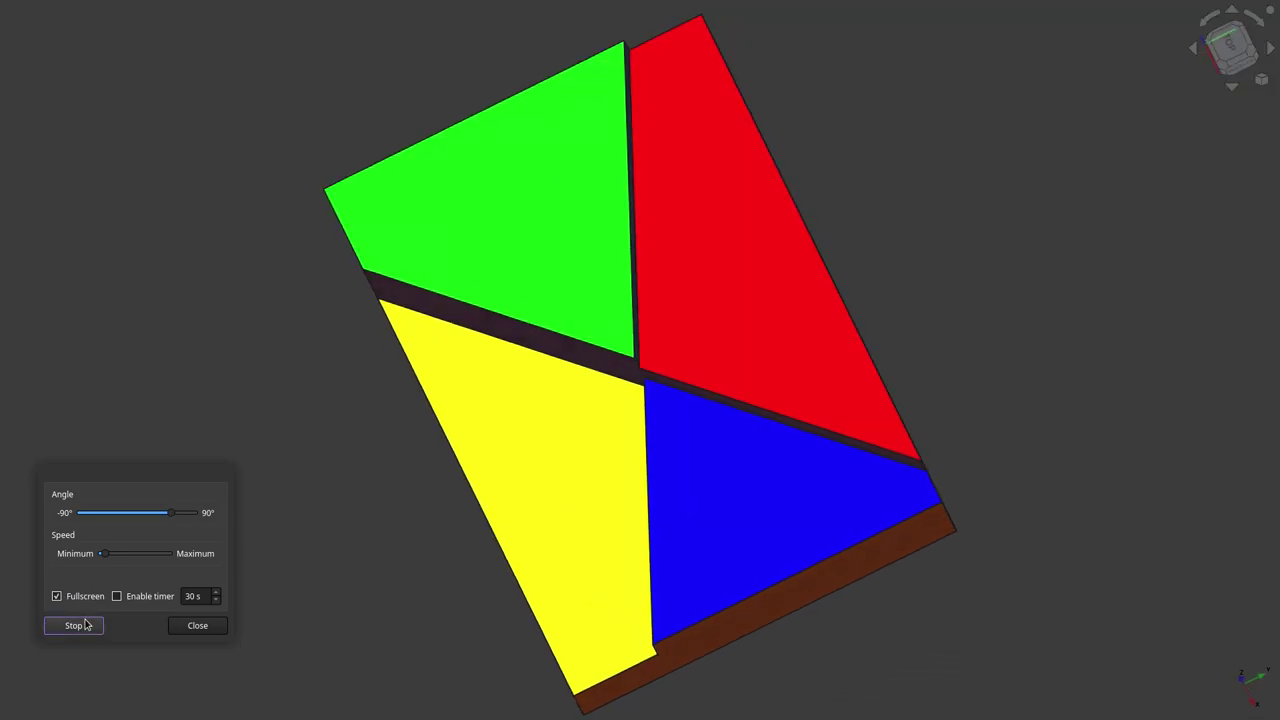
{"action": "left_click", "coordinate": [86, 627]}
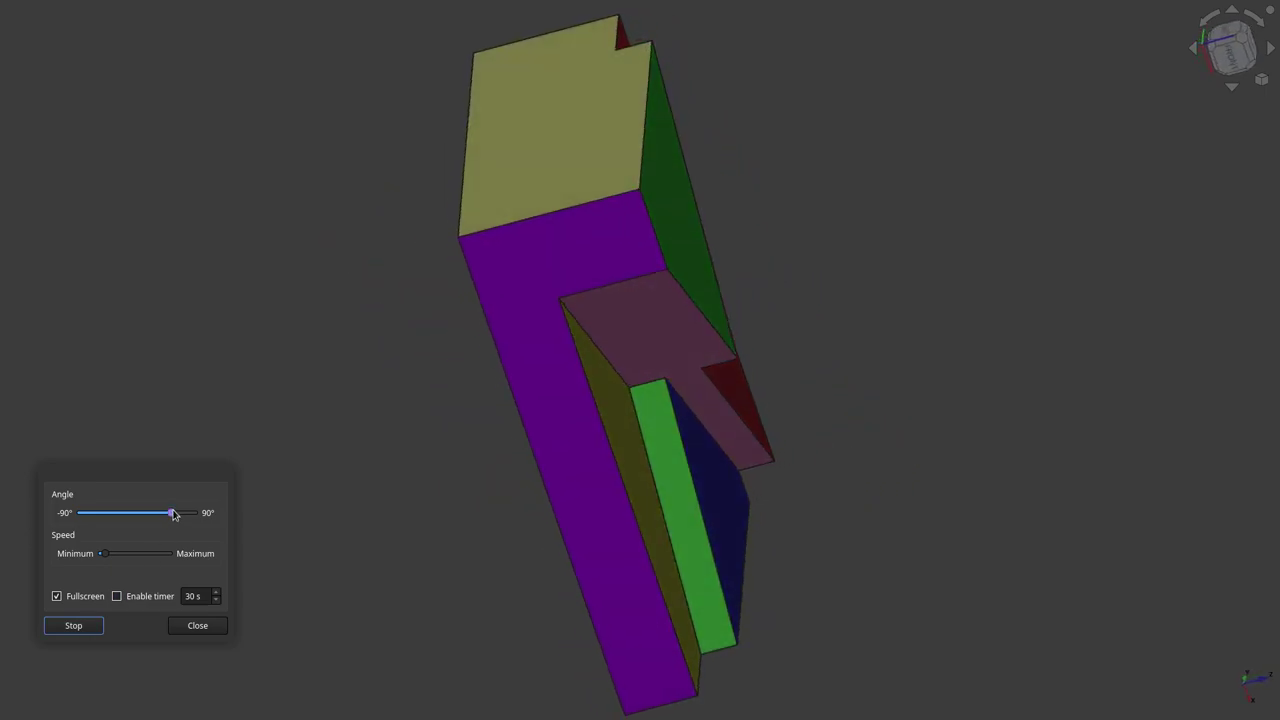
Lower the turntable tilt angle and leave fullscreen while the block keeps spinning
{"action": "left_click_drag", "start_coordinate": [172, 512], "coordinate": [139, 521]}
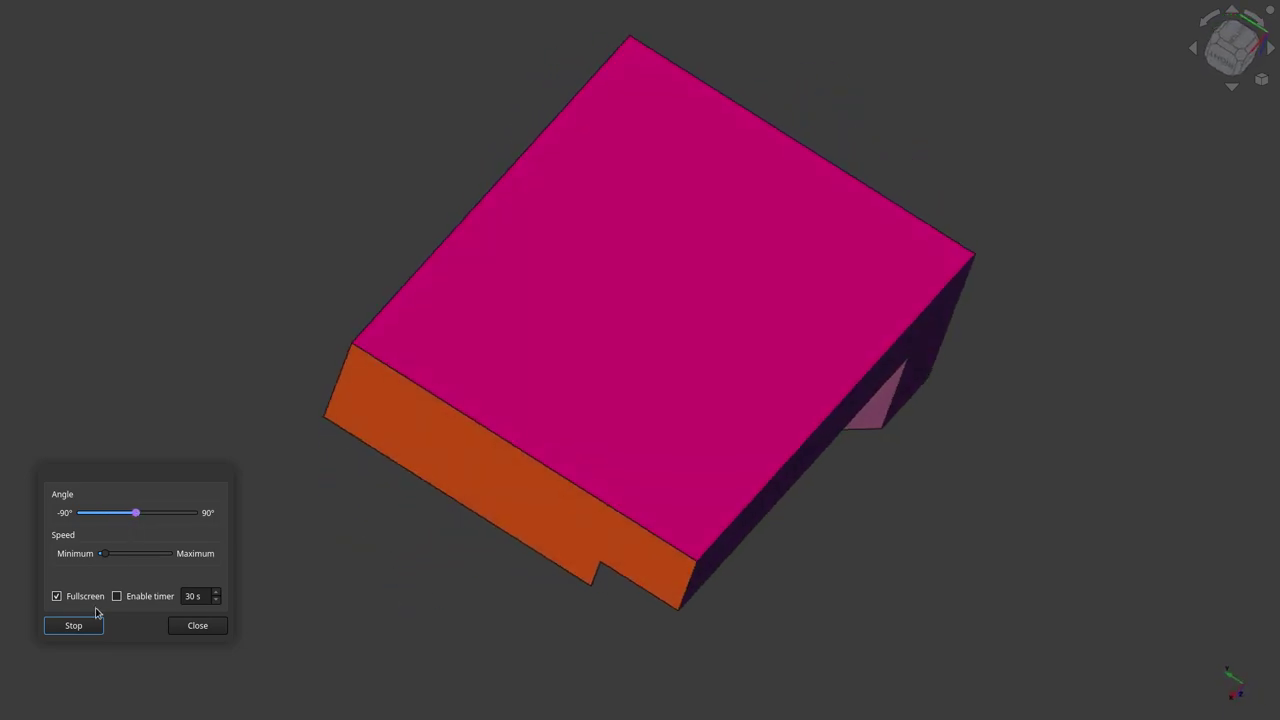
{"action": "left_click", "coordinate": [56, 596]}
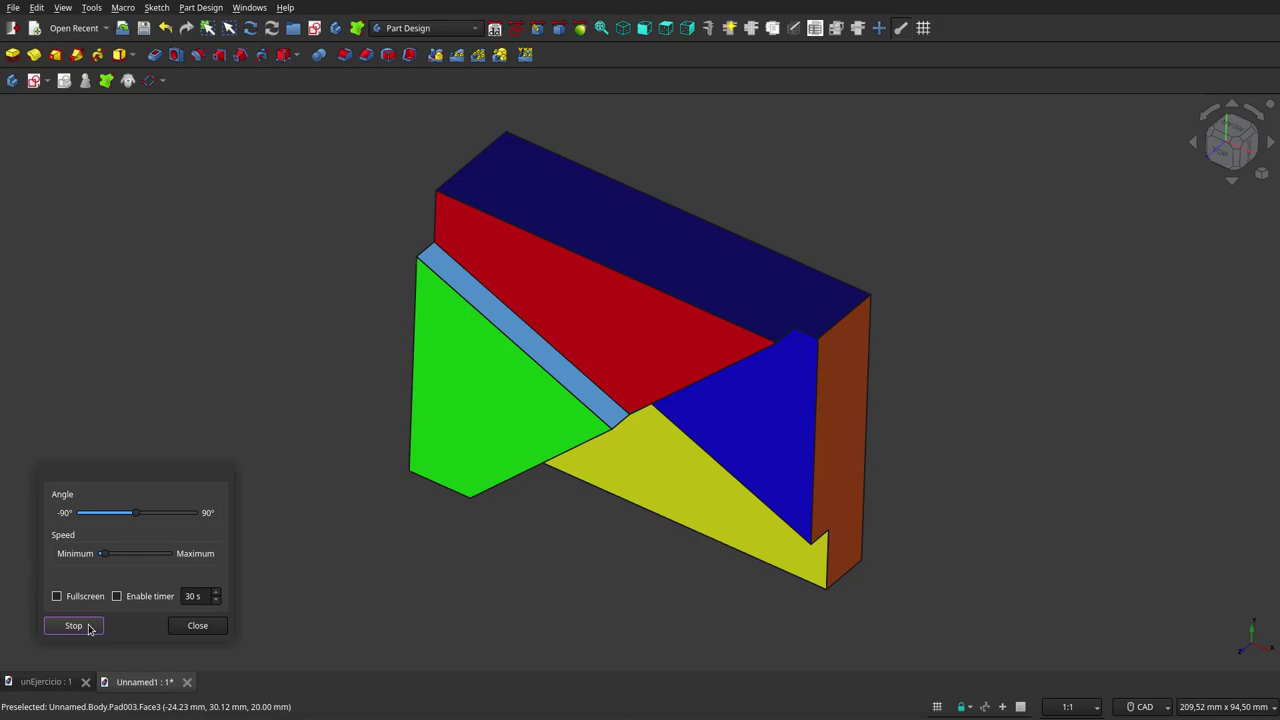
{"action": "left_click_drag", "start_coordinate": [135, 513], "coordinate": [97, 514]}
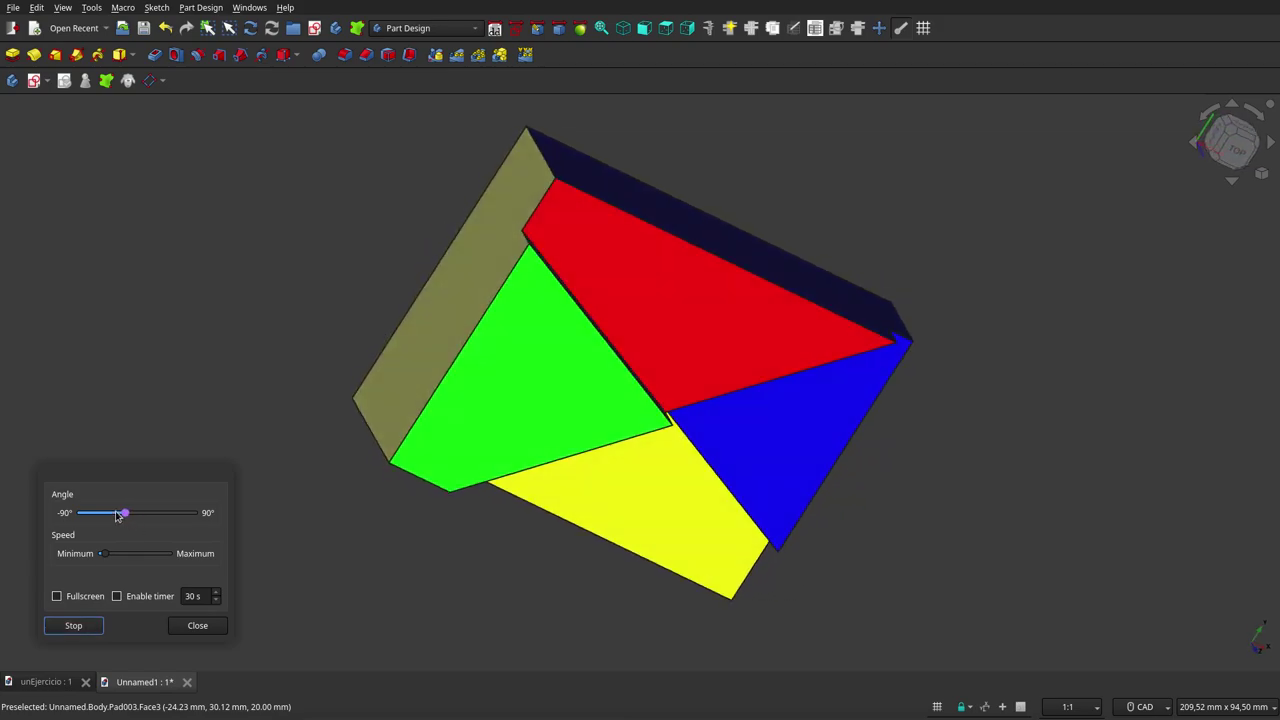
{"action": "left_click", "coordinate": [97, 514]}
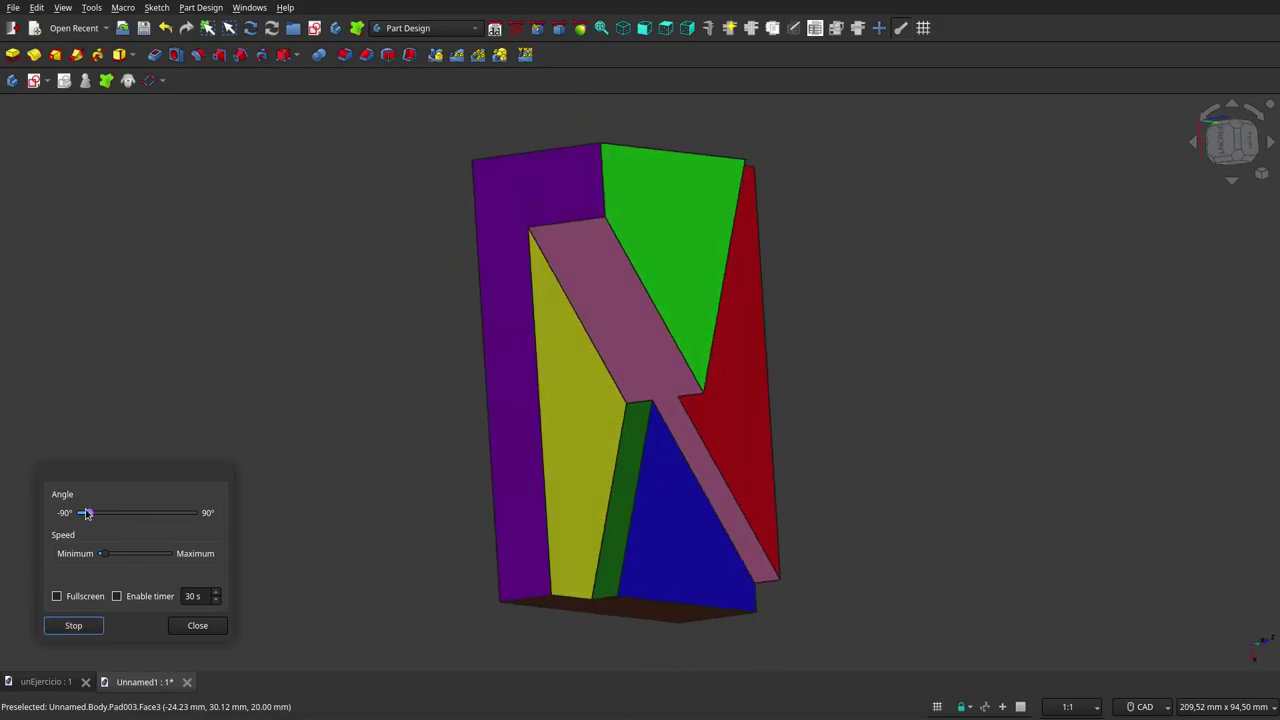